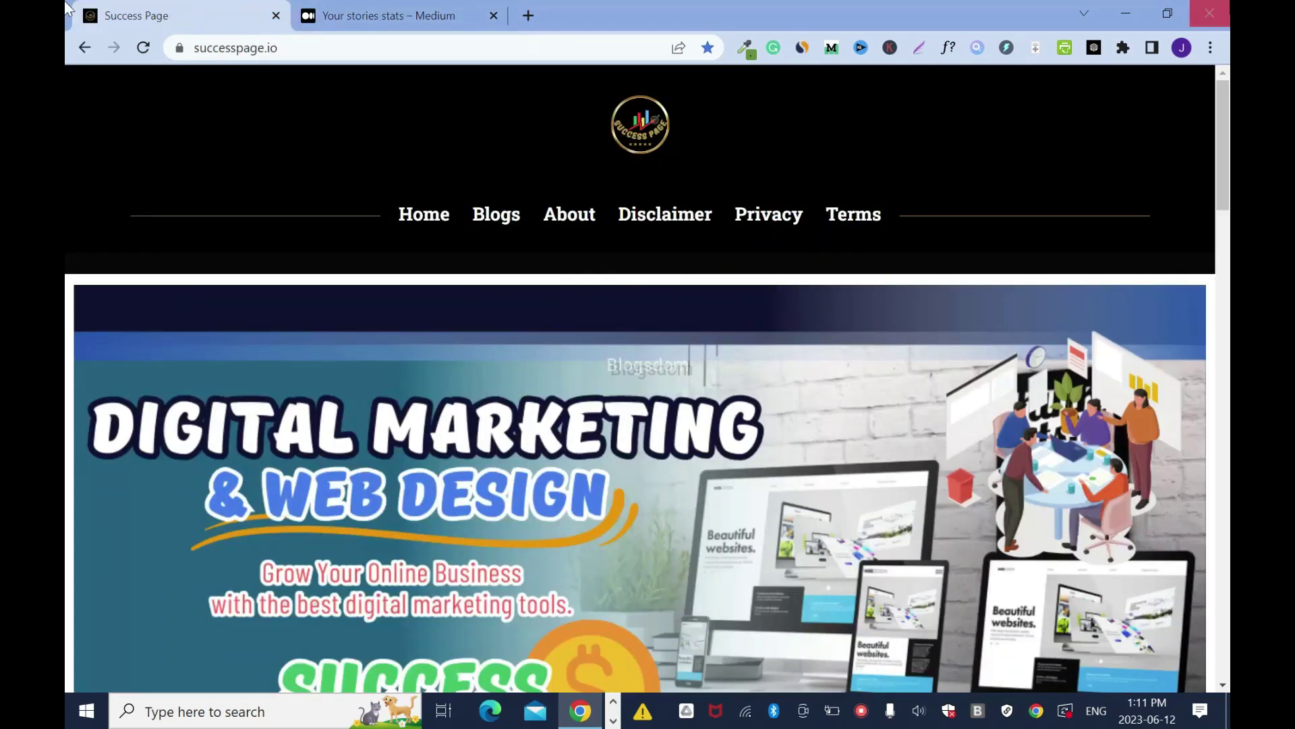
Step: Scroll successpage.io to Latest Blog Posts (Shopify, Jasper AI, Pictory AI reviews), then go to Medium stats
left_click_drag(1222, 116, 1222, 301)
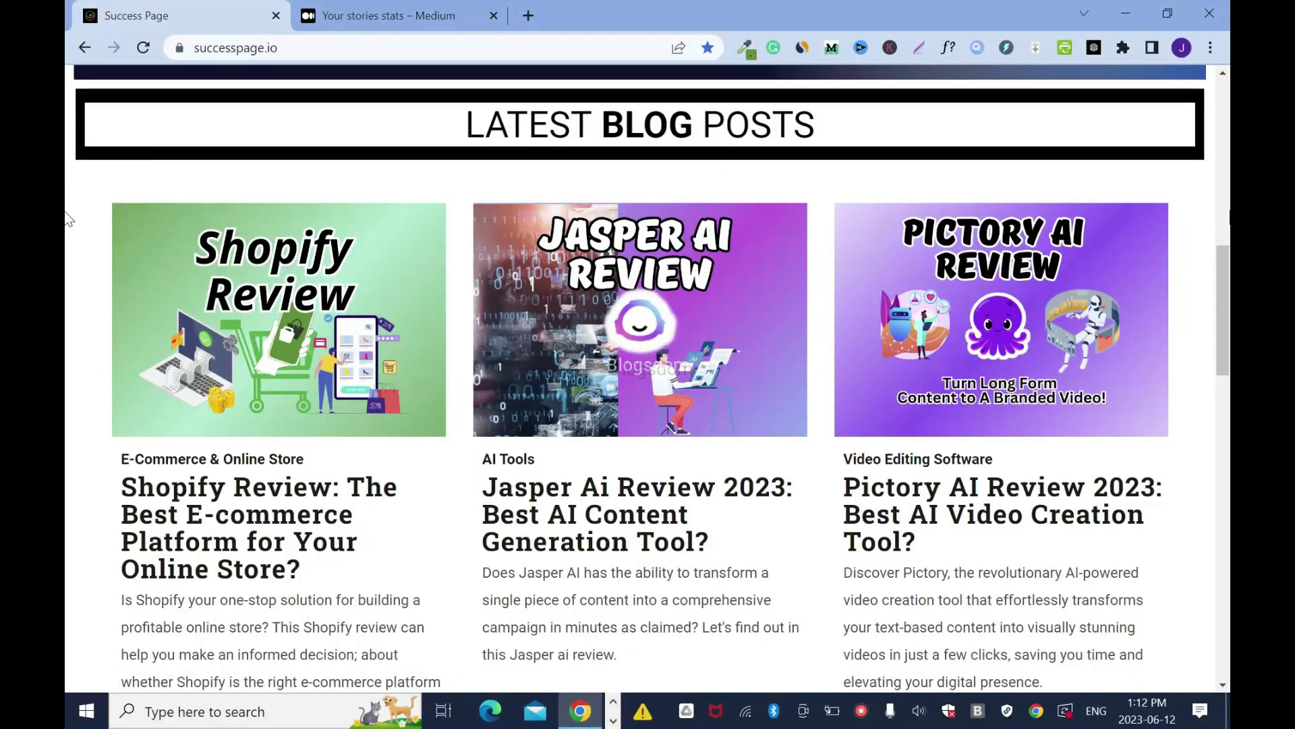
left_click(373, 8)
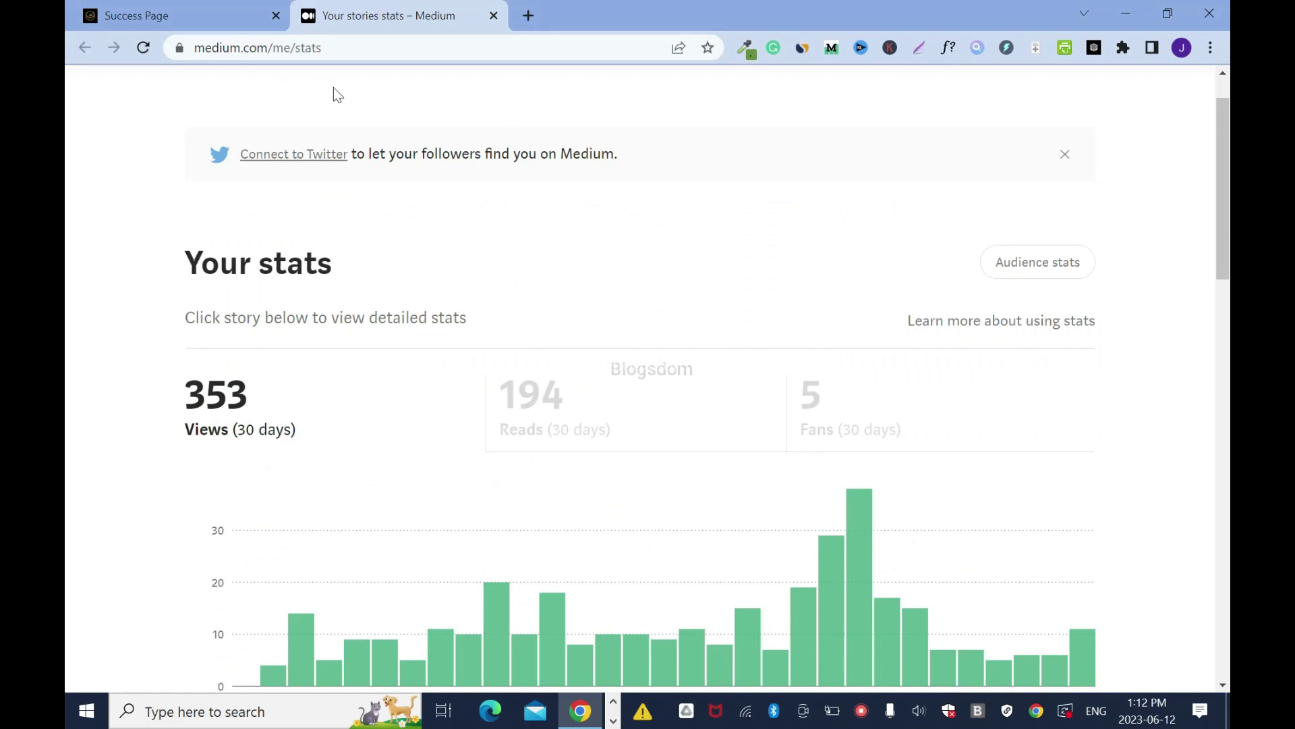
Step: Close the YouTube Studio tab and return to Medium's stats page showing 353 views and 194 reads
left_click(131, 8)
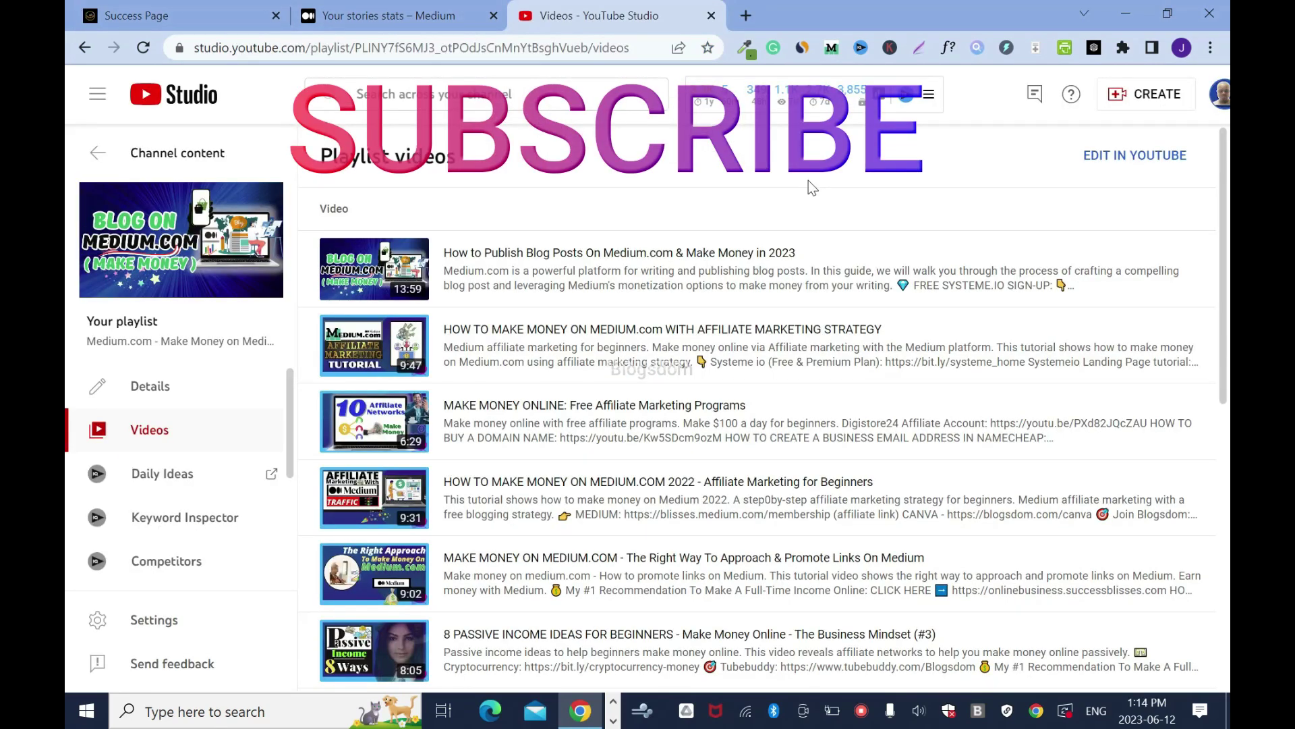
scroll(1115, 192, "down", 5)
left_click(711, 16)
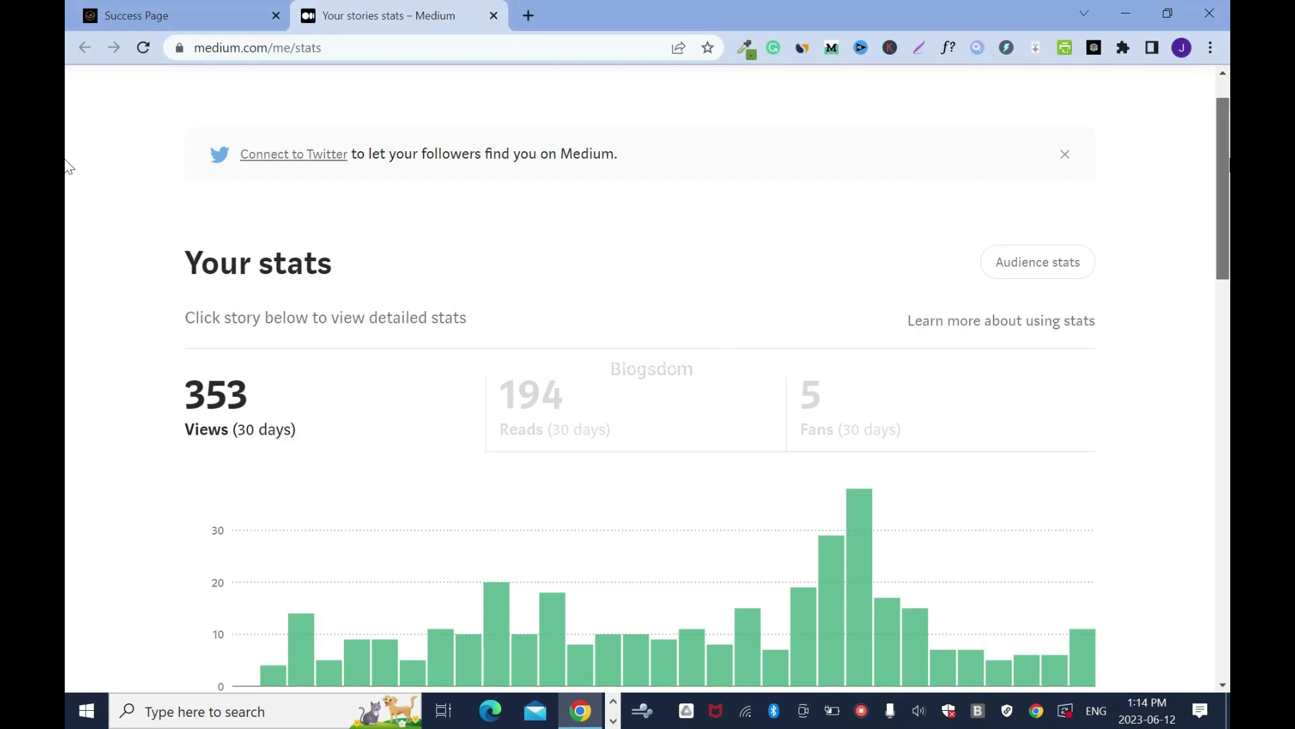
scroll(1082, 110, "up", 1)
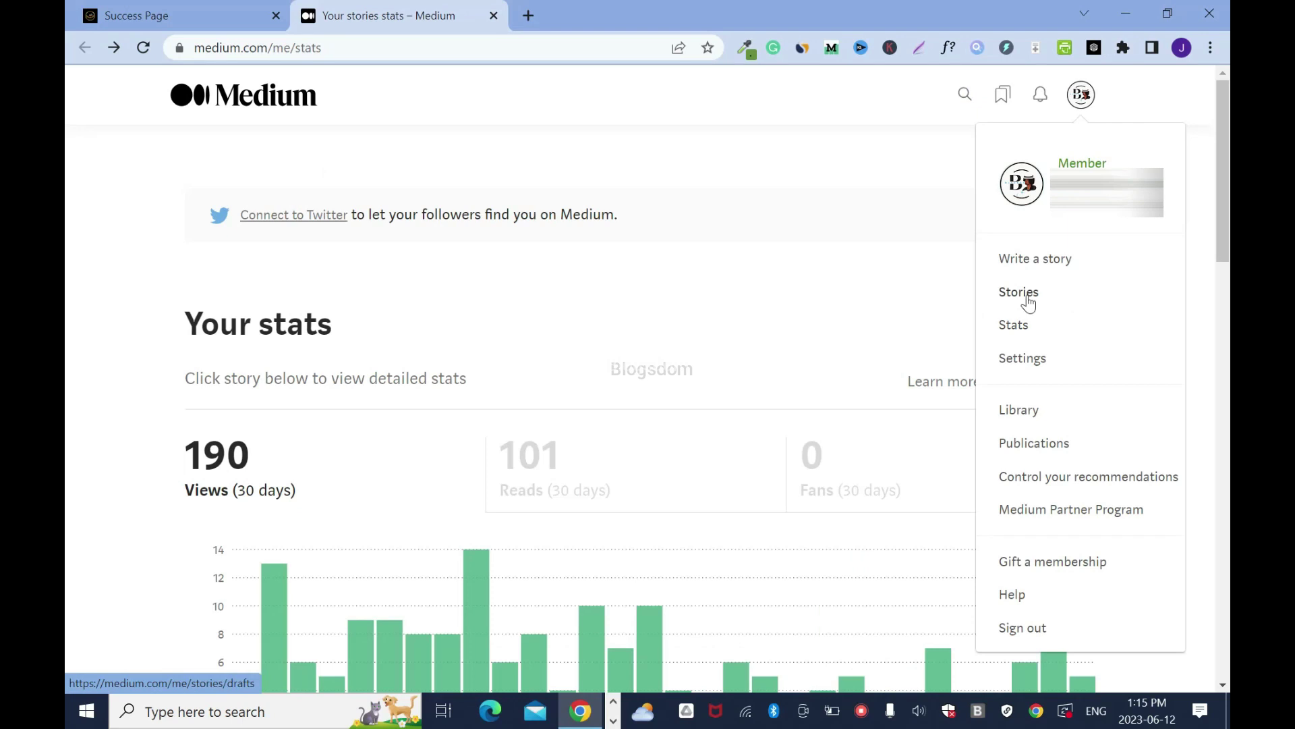
Step: Open Medium's Import a story page and paste the Shopify Review post's link into it
left_click(1026, 298)
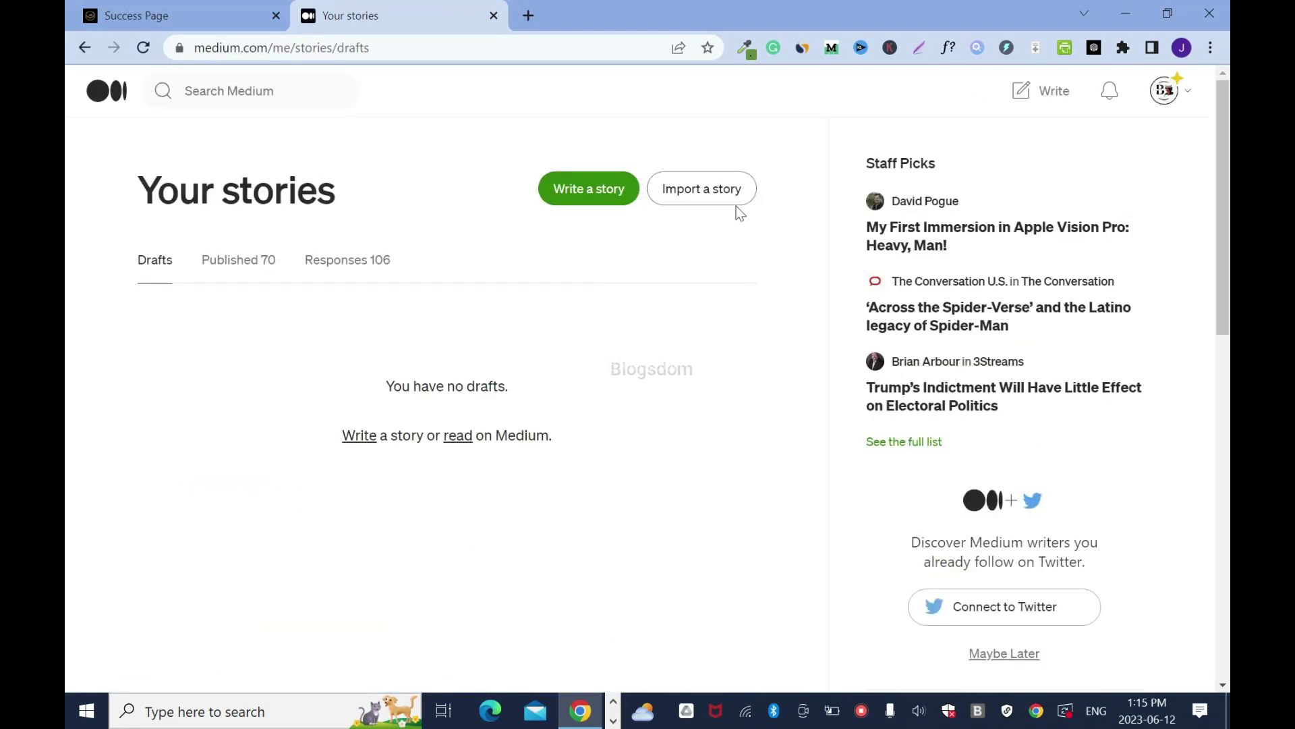
left_click(708, 203)
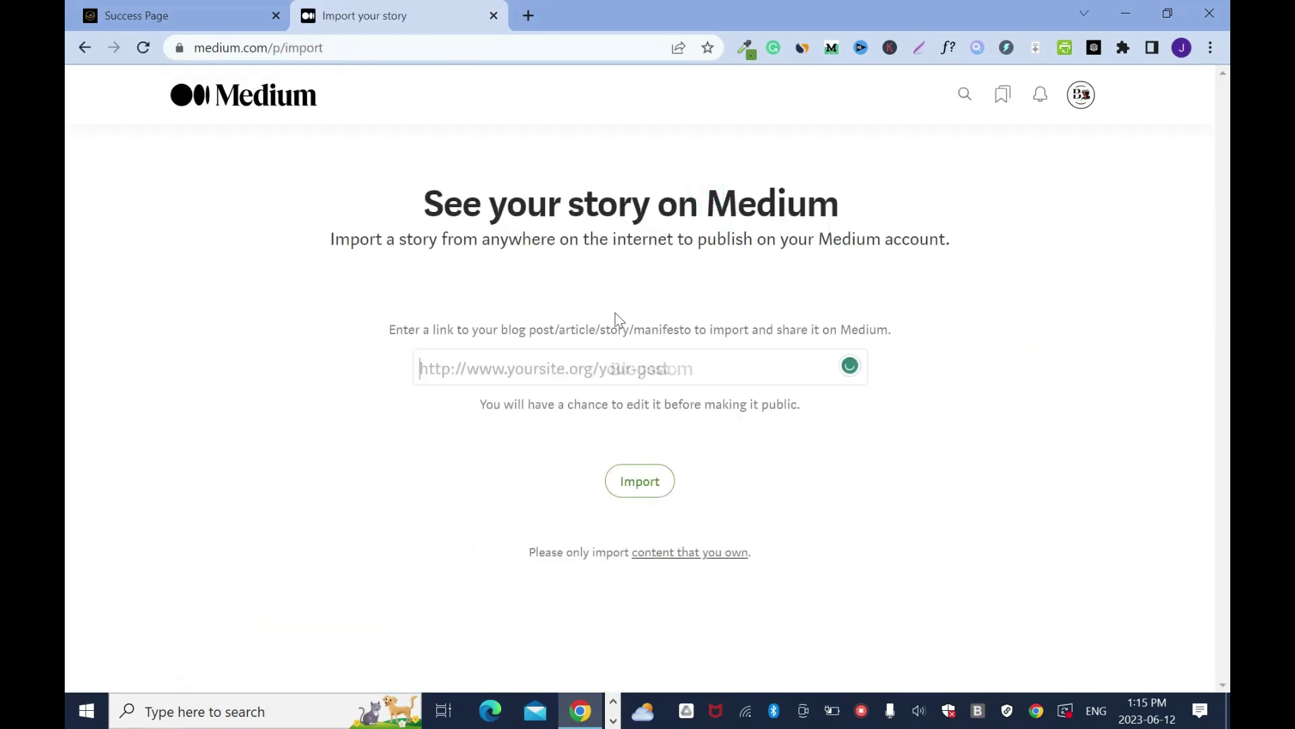
left_click(160, 13)
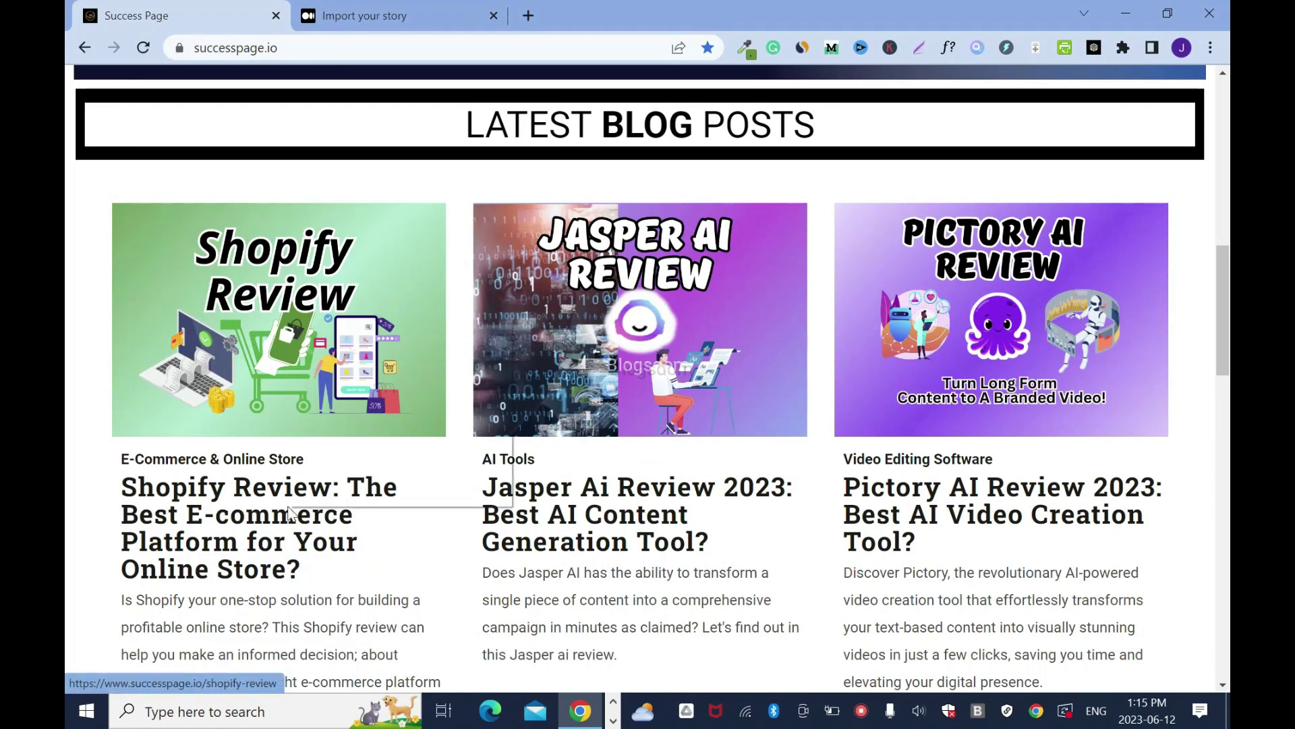
right_click(289, 511)
left_click(377, 423)
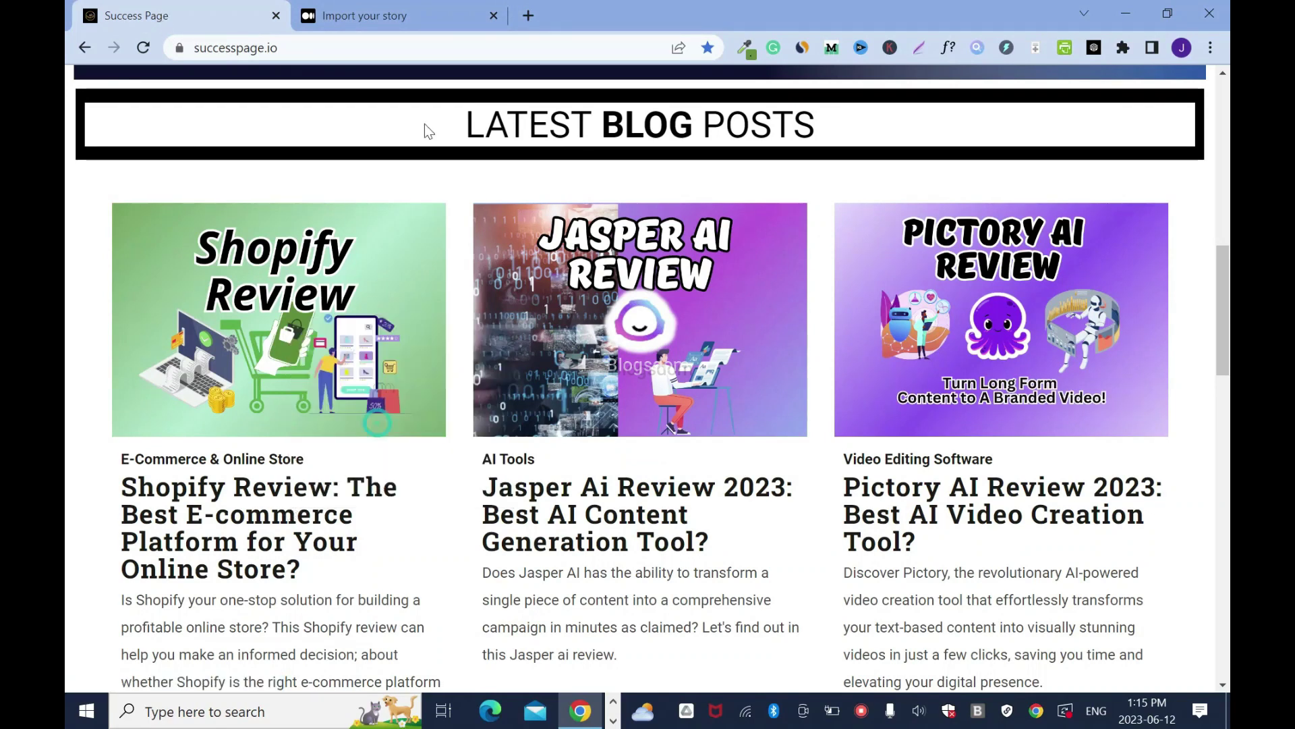
left_click(414, 9)
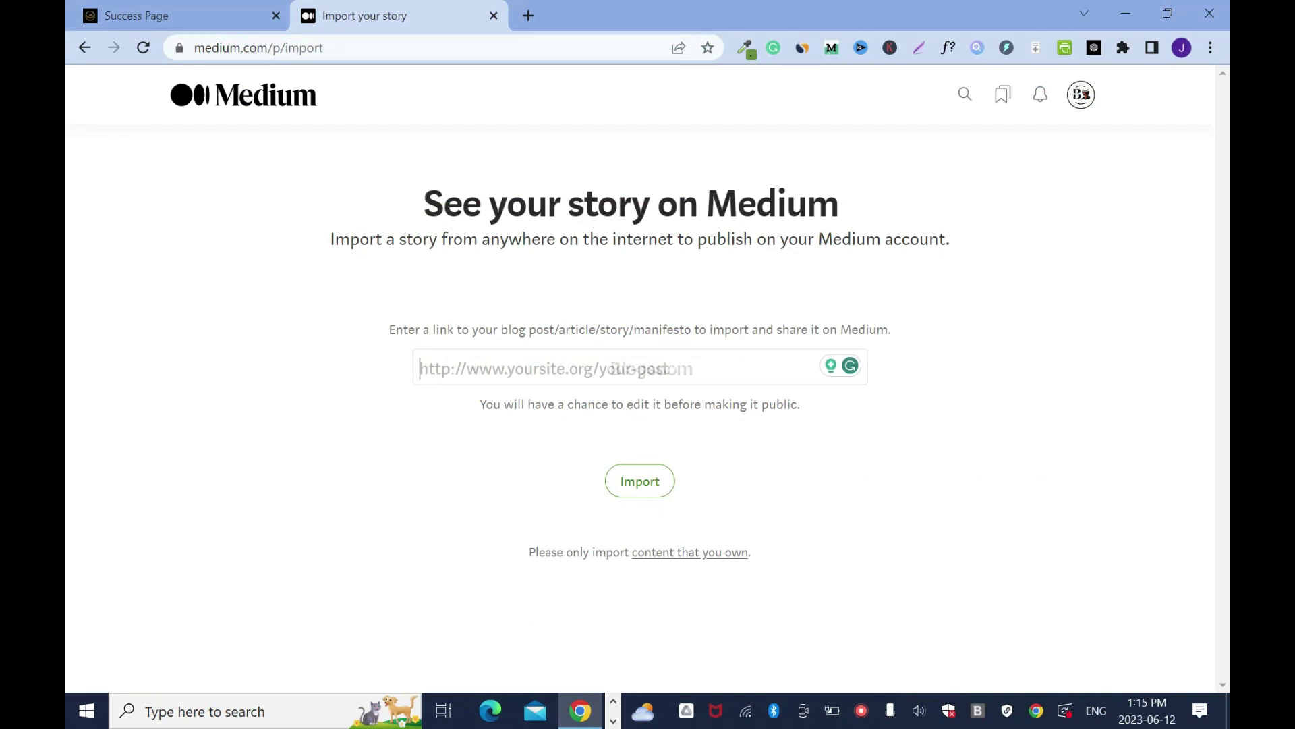
key("ctrl+v")
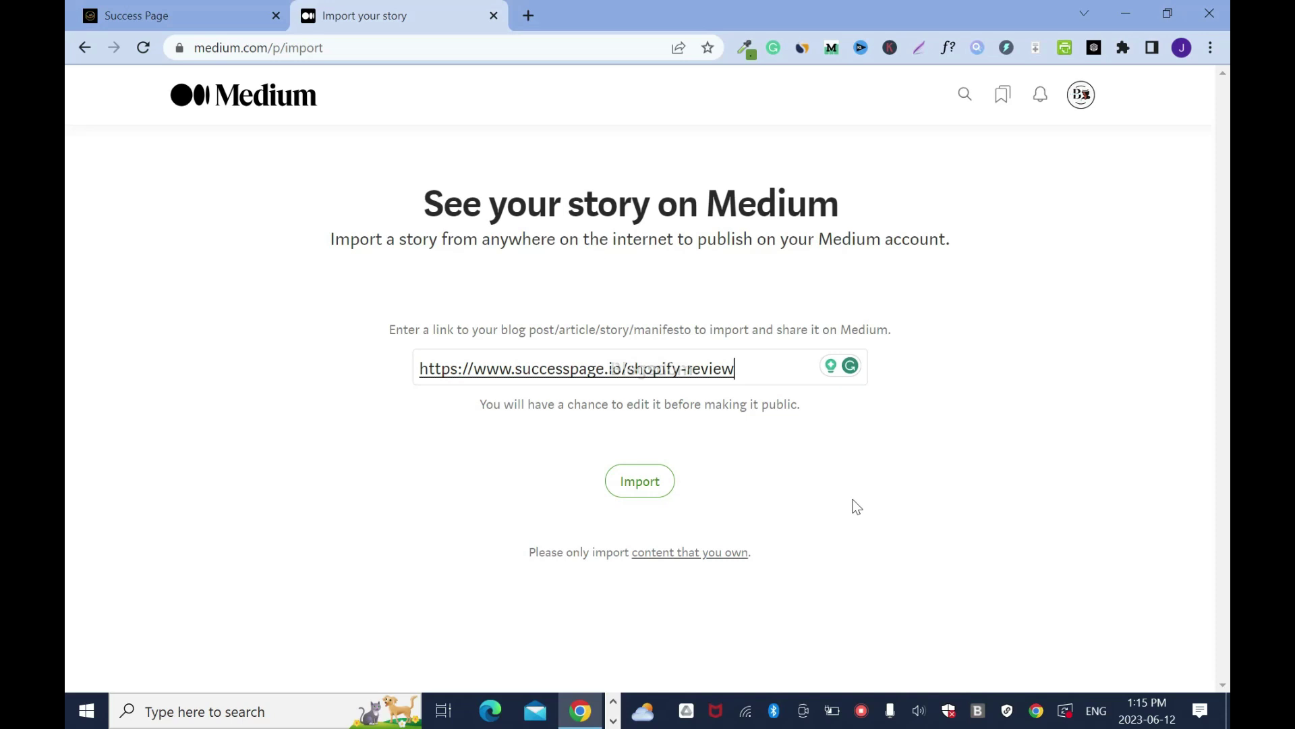
Step: Compare with the Success Page listing, then clear the Shopify link from the import field
left_click(169, 15)
left_click(391, 15)
left_click(198, 21)
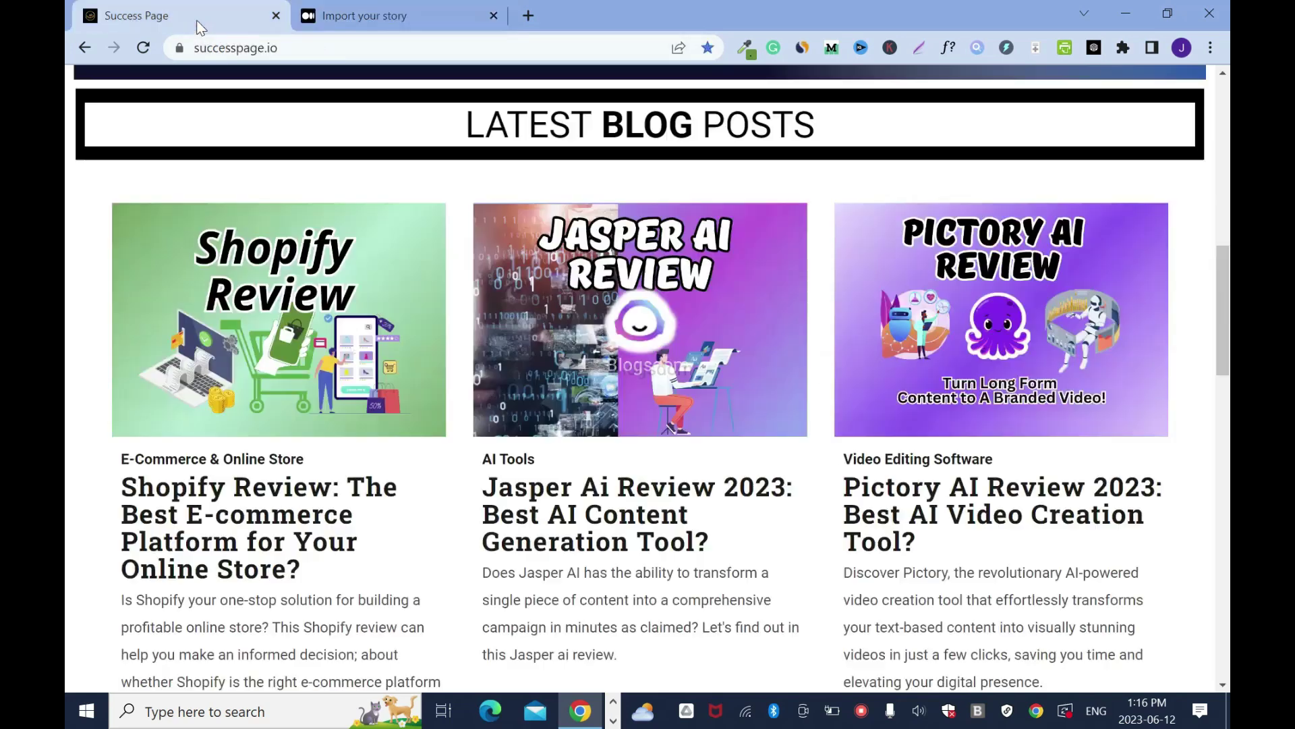
key("ctrl+Tab")
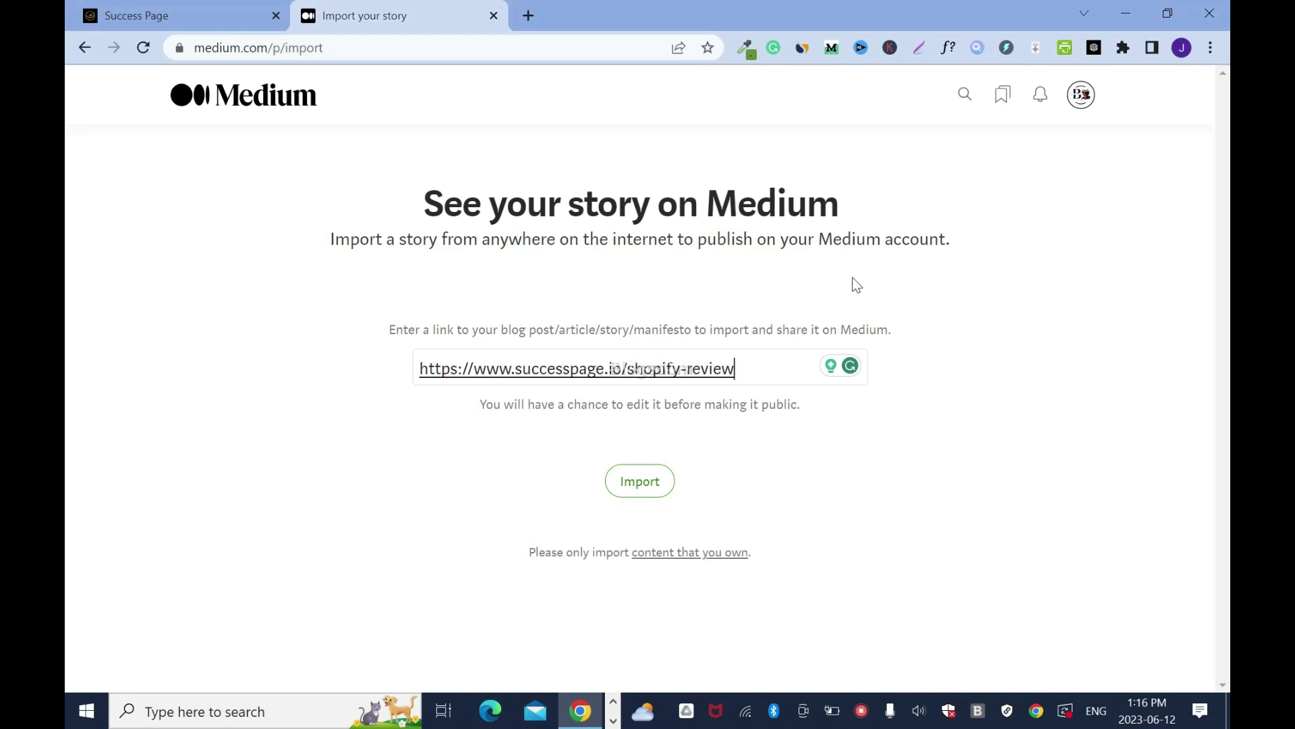
left_click(114, 15)
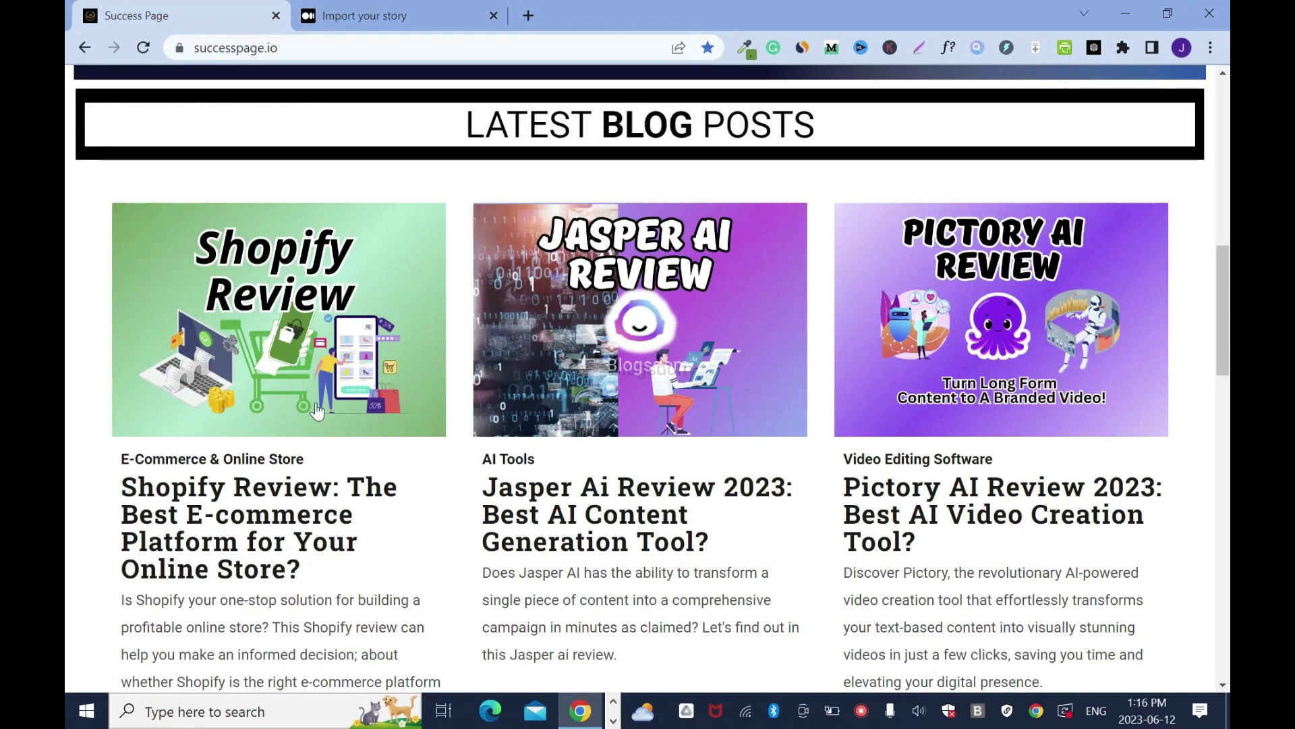
left_click(415, 15)
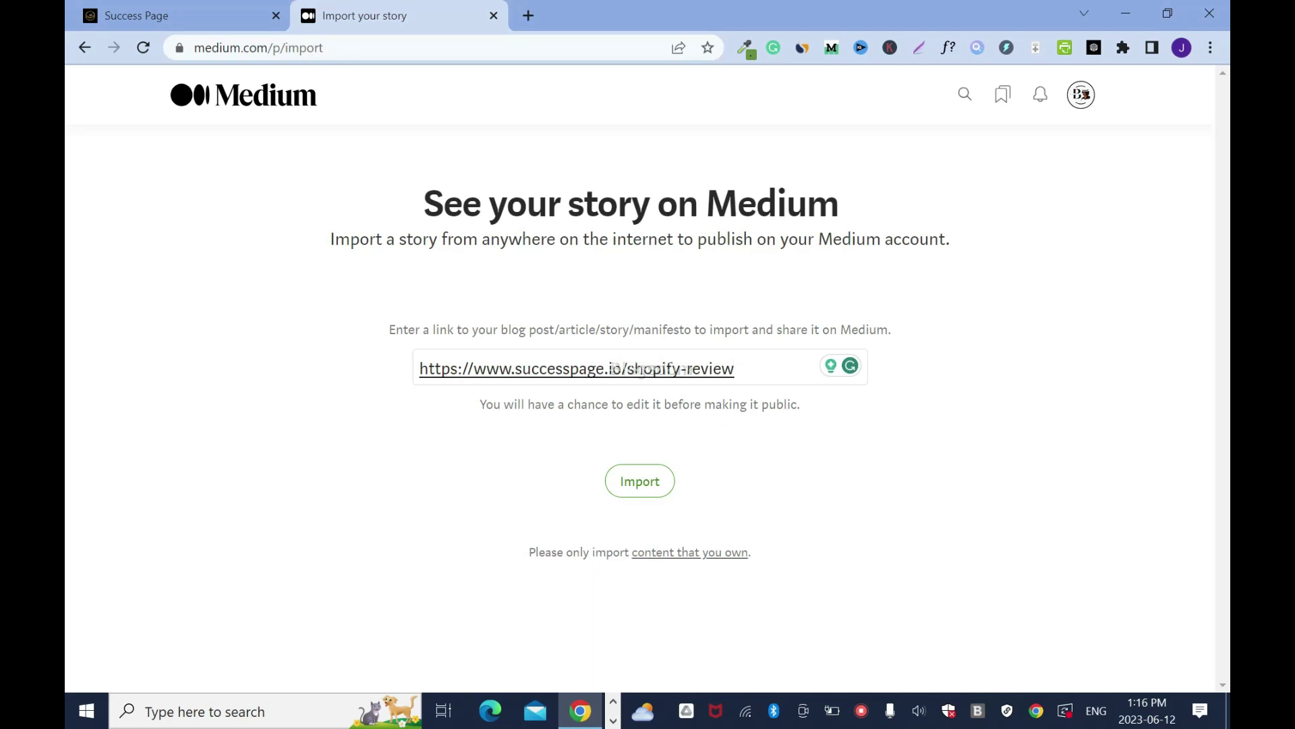
key("ctrl+a")
key("BackSpace")
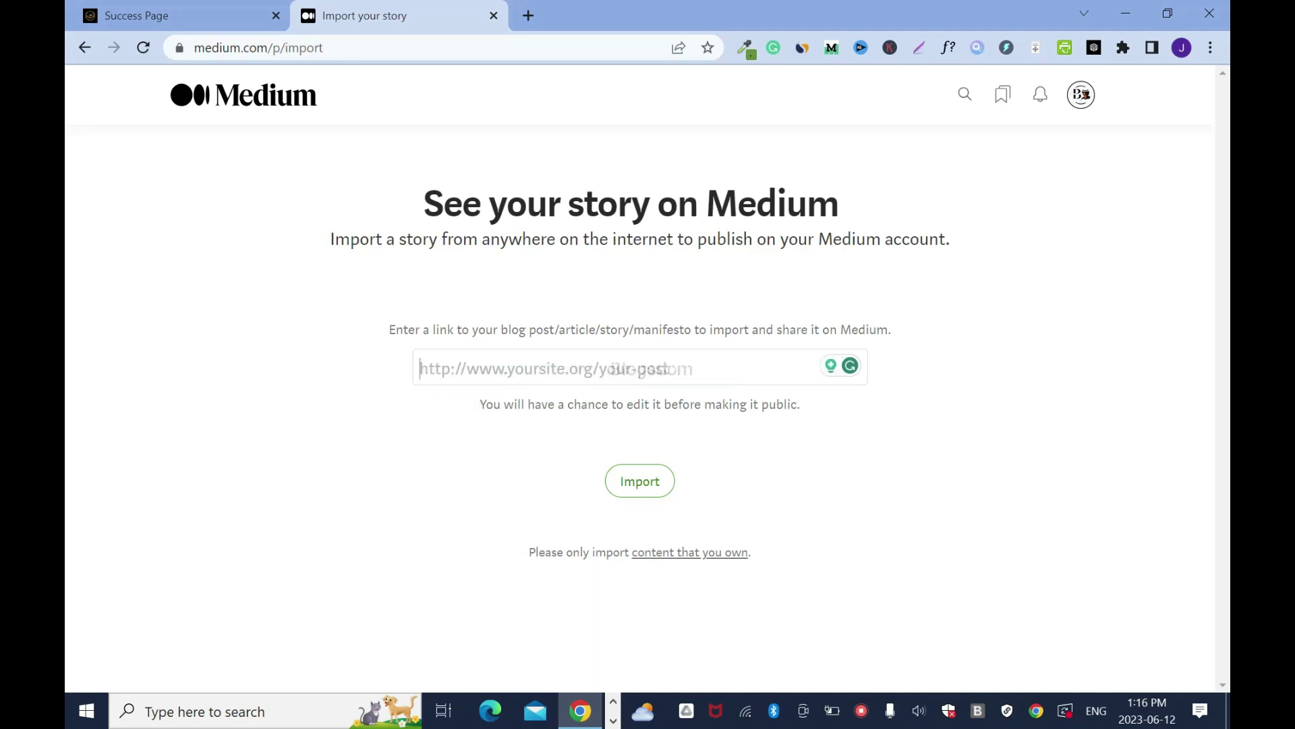
left_click(1078, 102)
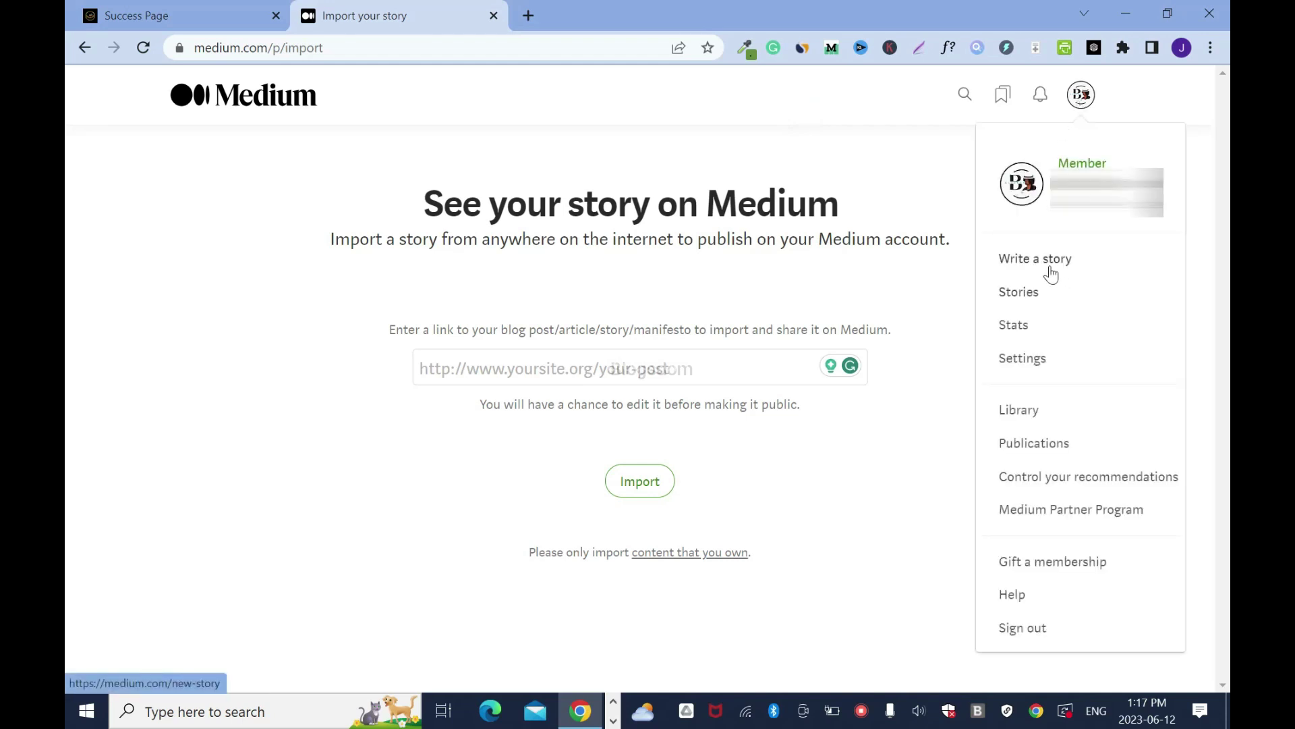
Step: Start a new Medium story and copy the full Shopify Review article text from successpage.io
left_click(1050, 270)
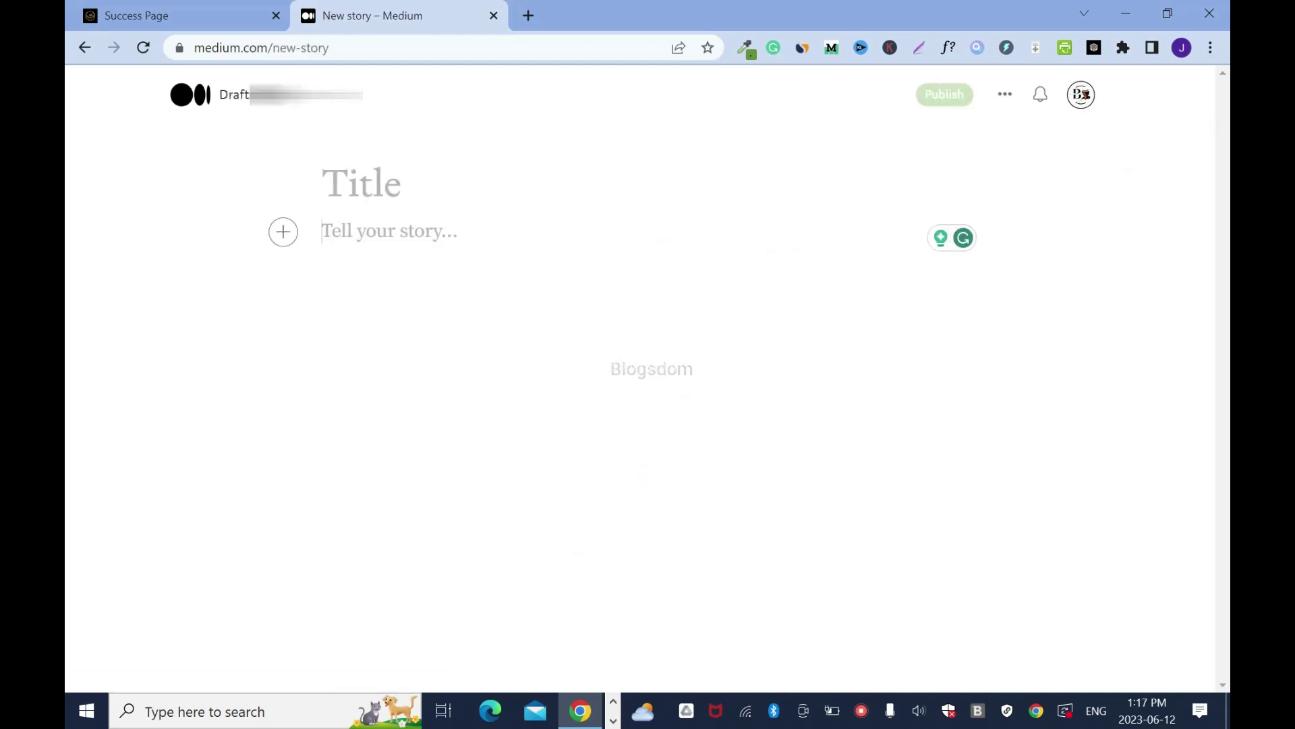
left_click(152, 15)
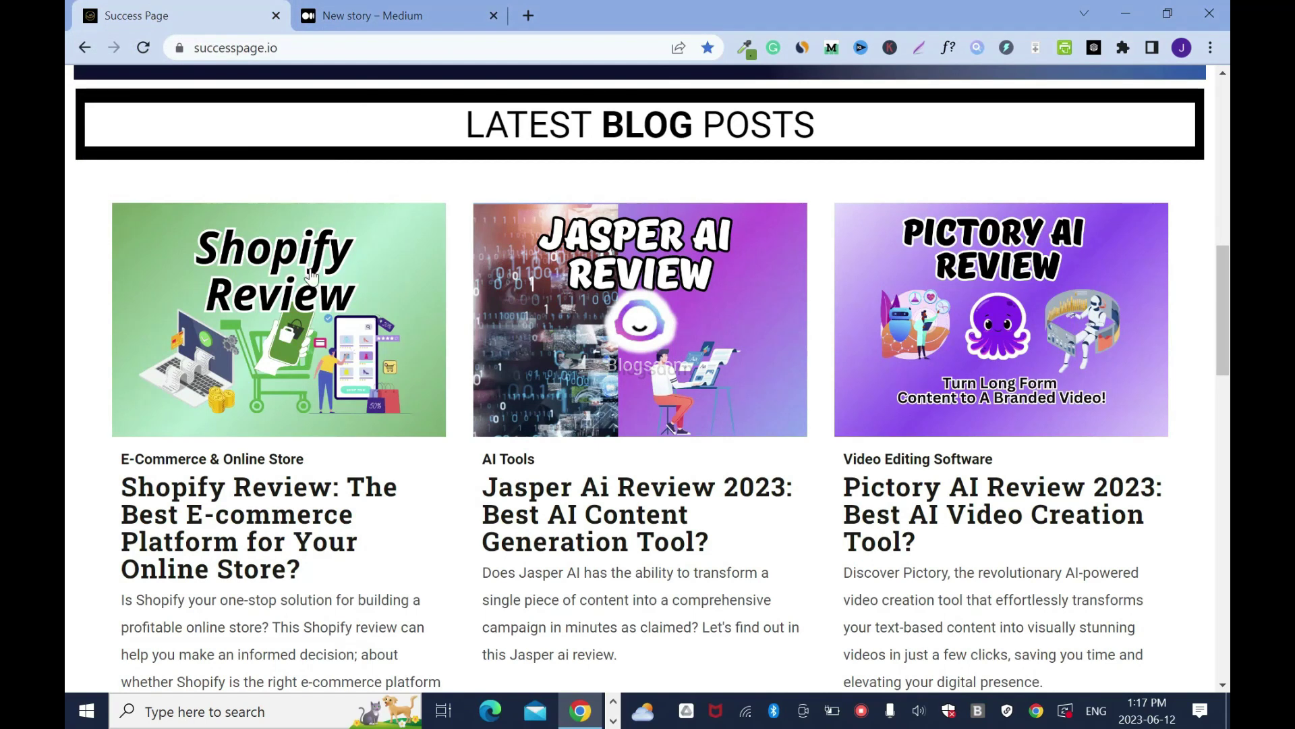
left_click(326, 511)
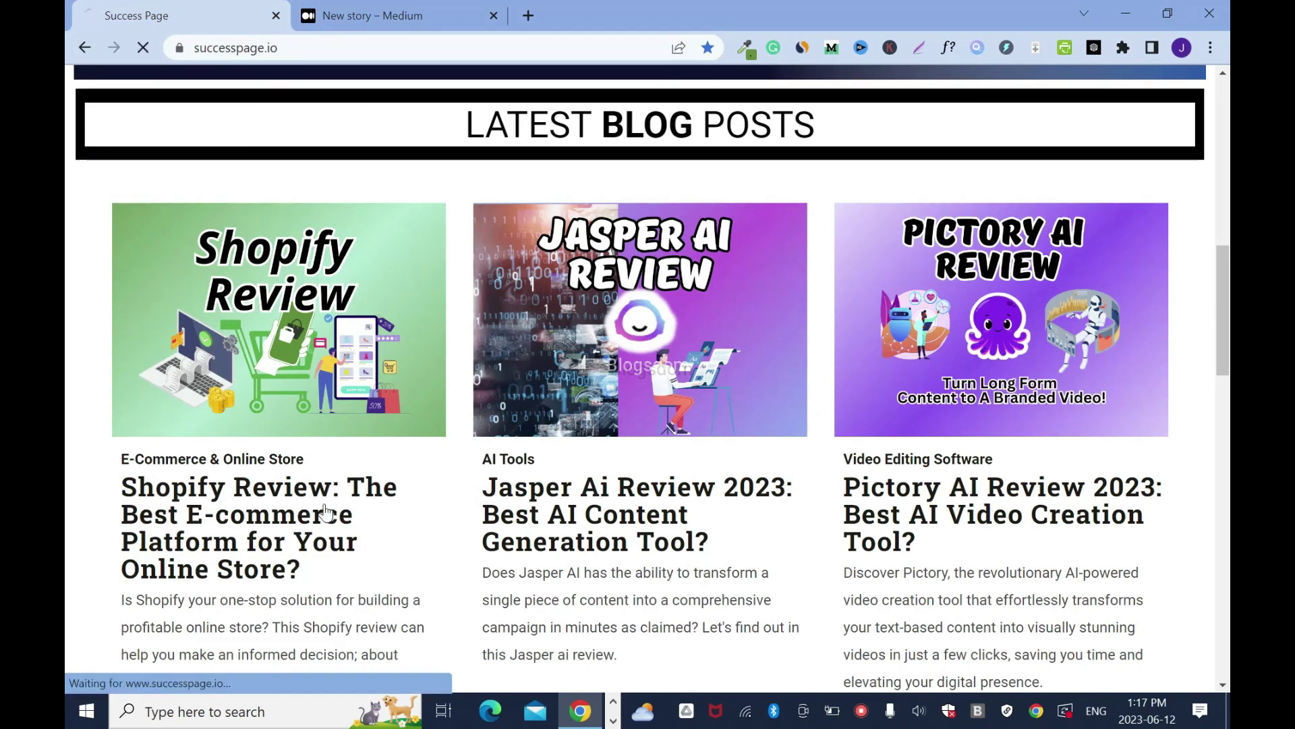
left_click_drag(273, 370, 505, 574)
left_click_drag(592, 707, 1046, 431)
right_click(844, 426)
left_click(848, 439)
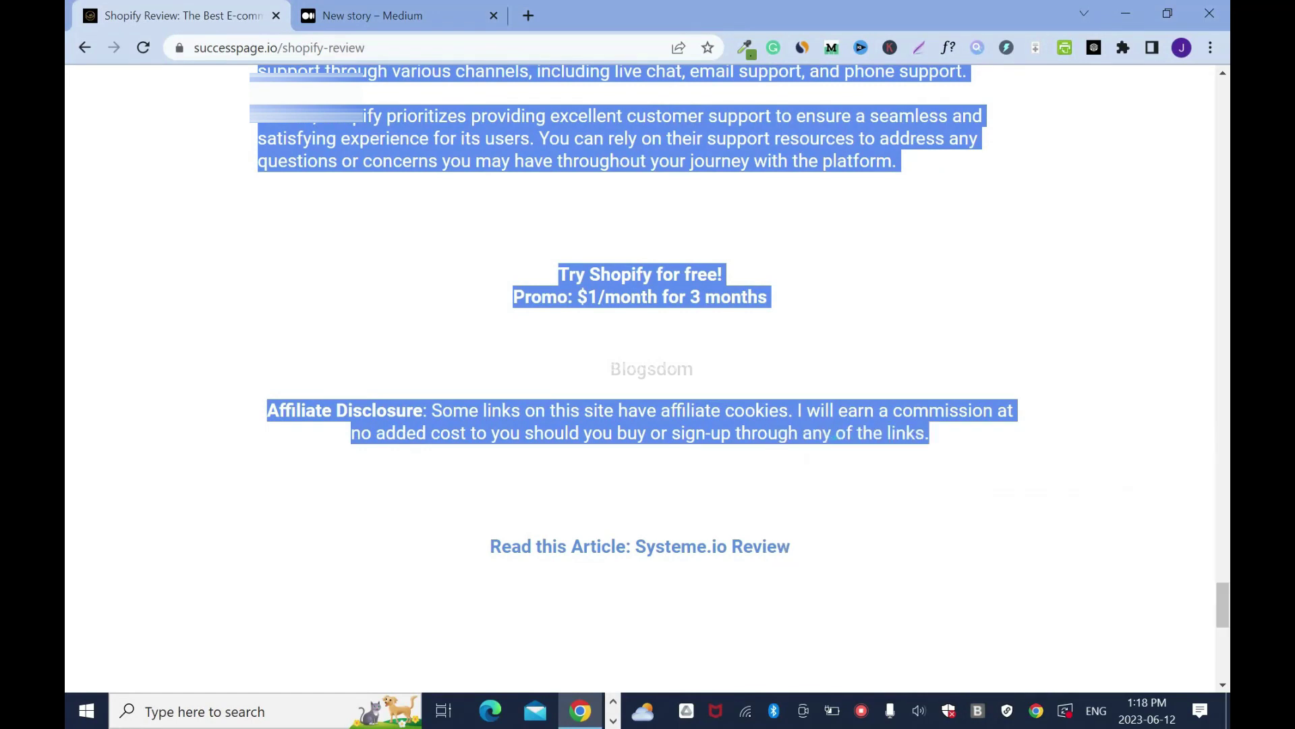
left_click(371, 15)
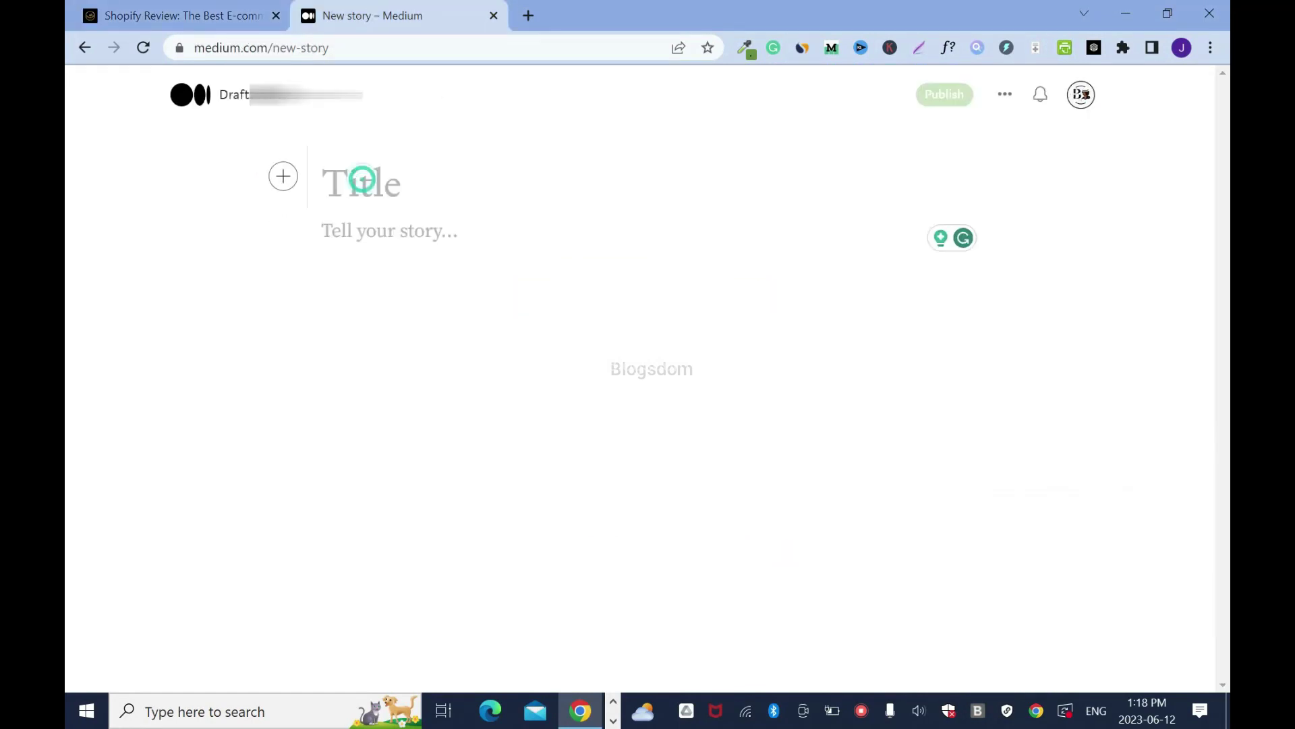
Step: Paste the Shopify Review article into the draft and dismiss the 'Uh oh!' image-upload error
key("ctrl+v")
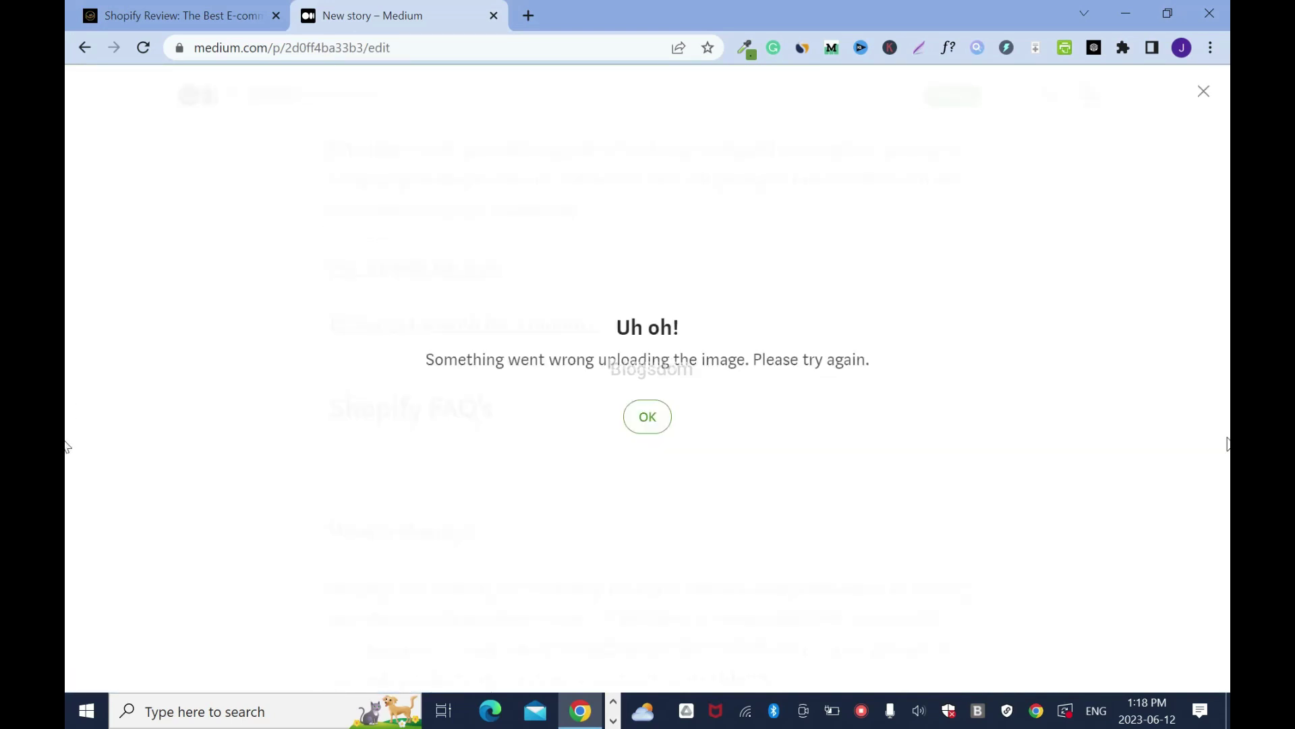
left_click(644, 419)
scroll(68, 156, "up", 15)
scroll(67, 156, "down", 10)
scroll(67, 157, "down", 20)
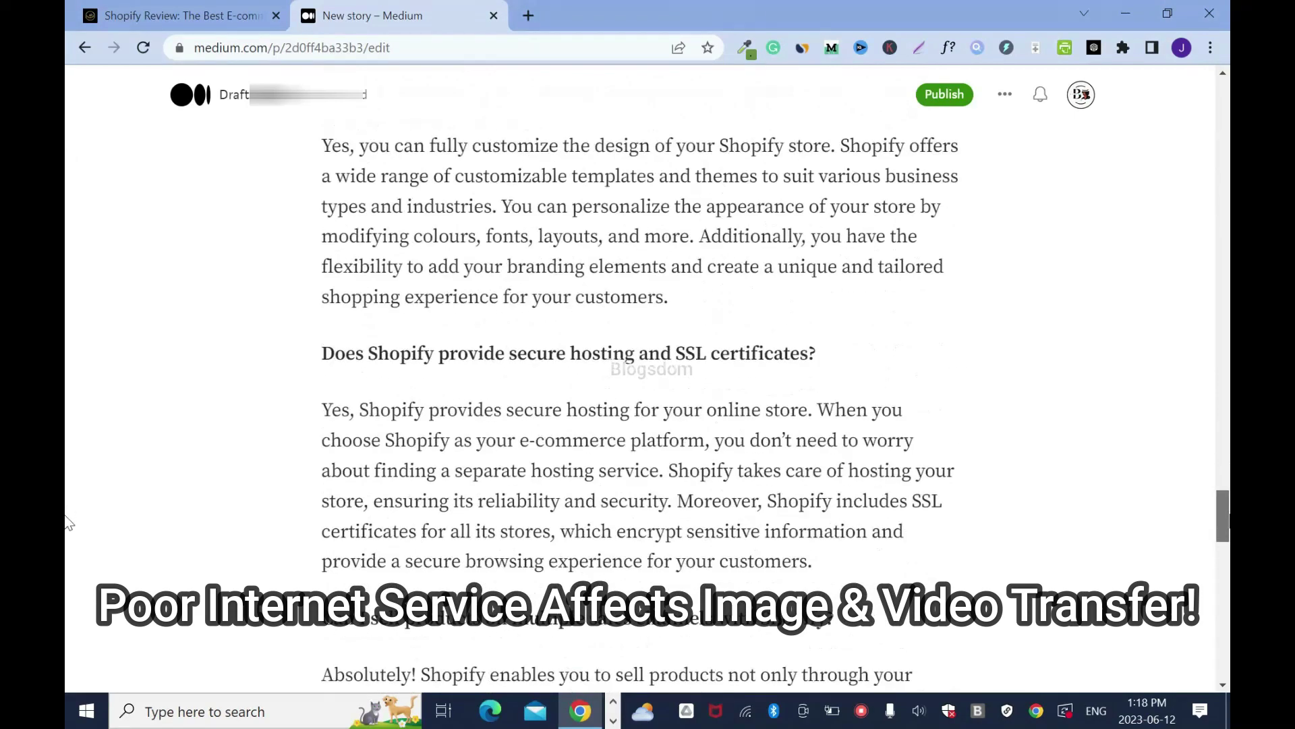
left_click_drag(1223, 644, 1223, 98)
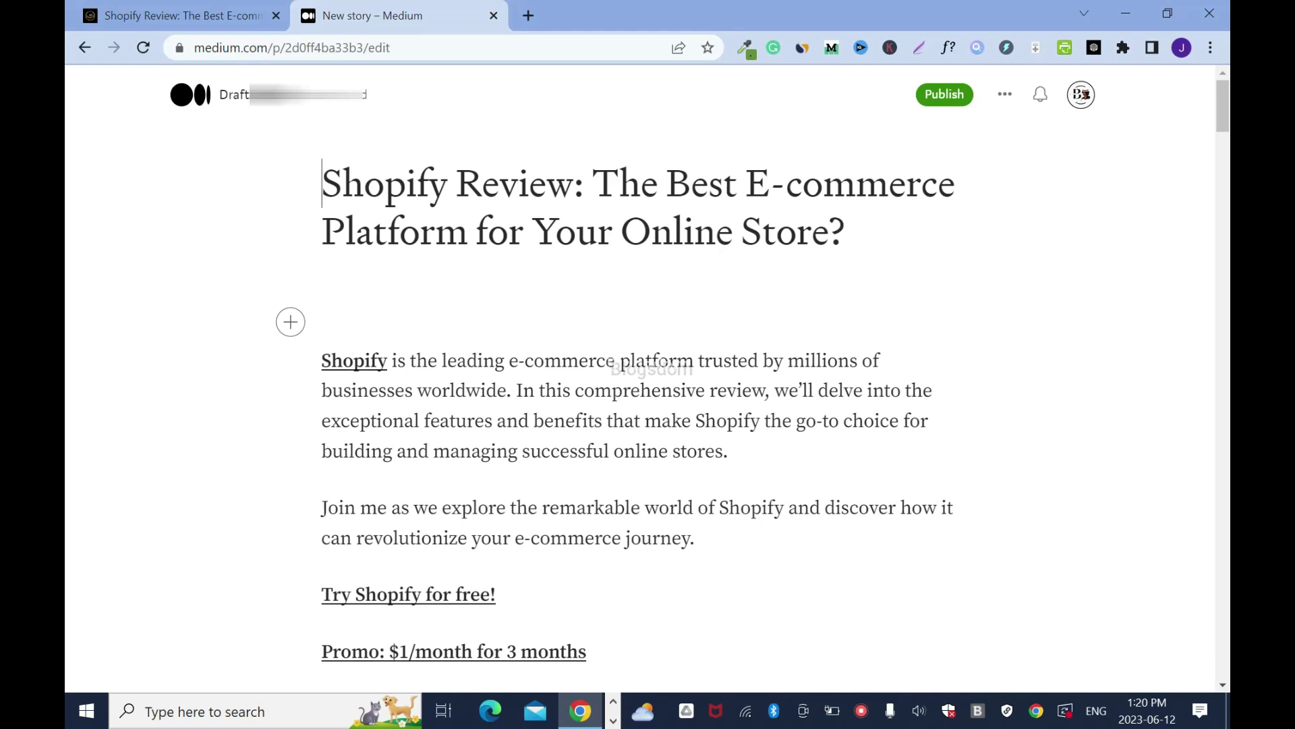
Step: Clear the draft, then select the Shopify Review article text down through the FAQ
key("ctrl+a")
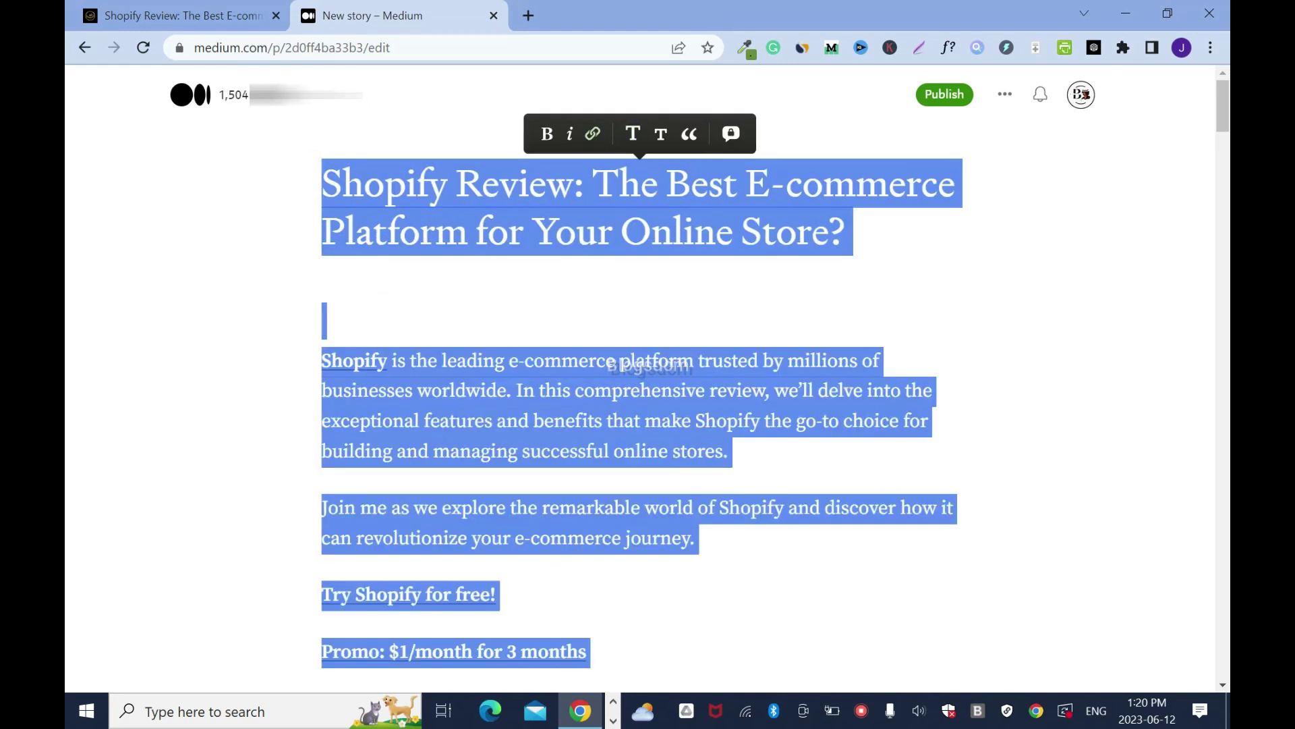
key("BackSpace")
key("ctrl+shift+Tab")
left_click_drag(678, 705, 988, 87)
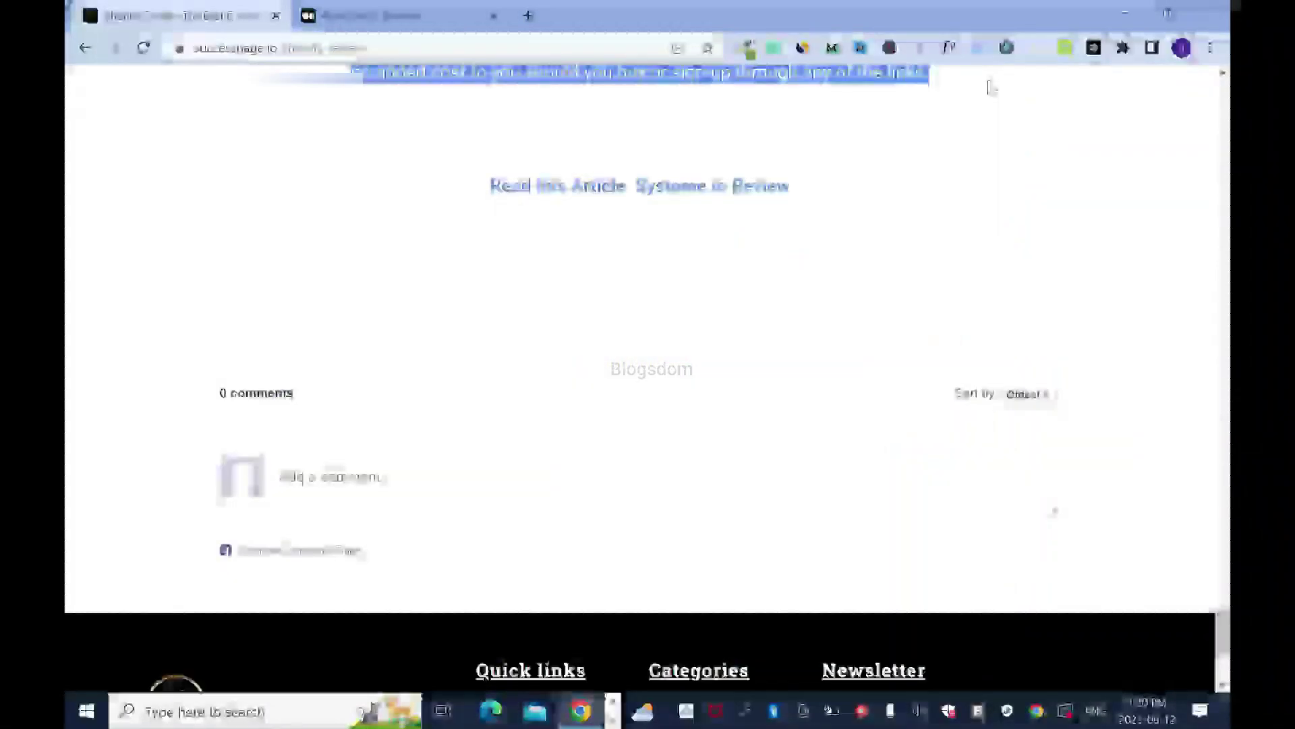
Step: Paste the article into the empty draft and remove the blank line under the title
left_click(362, 7)
left_click(361, 187)
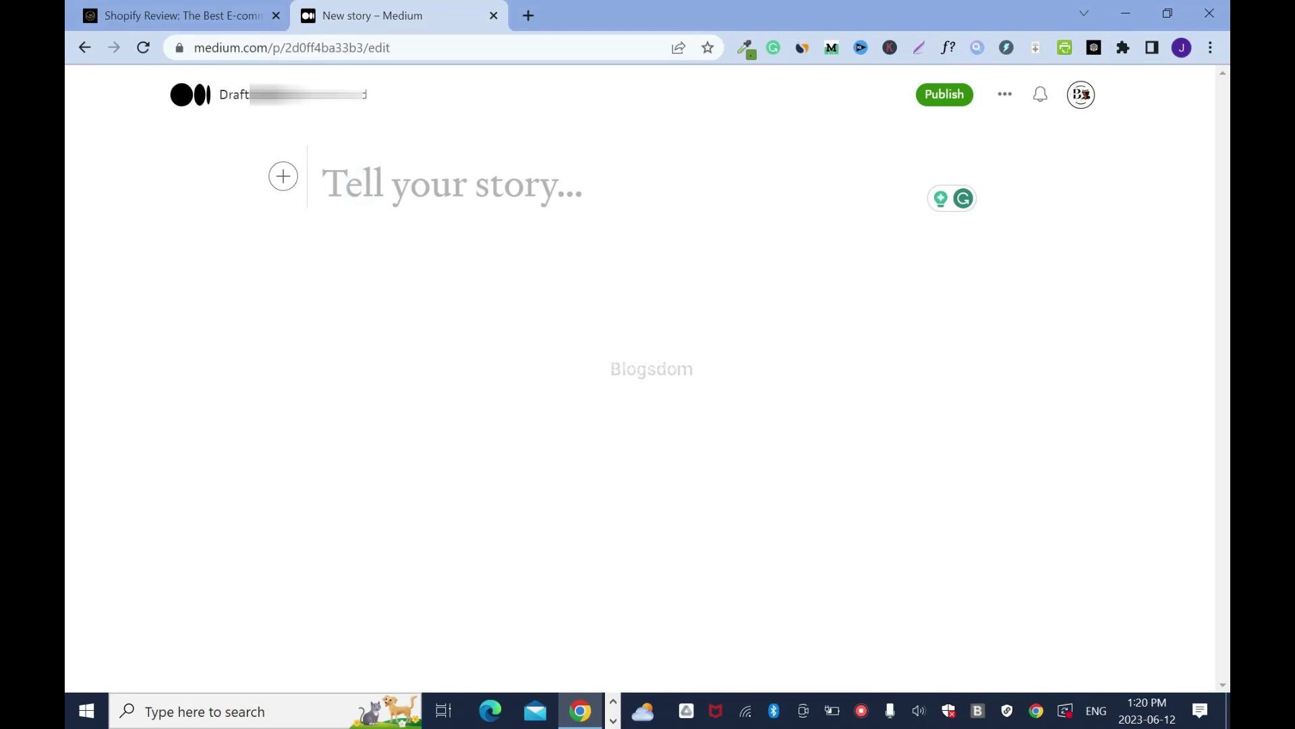
key("ctrl+v")
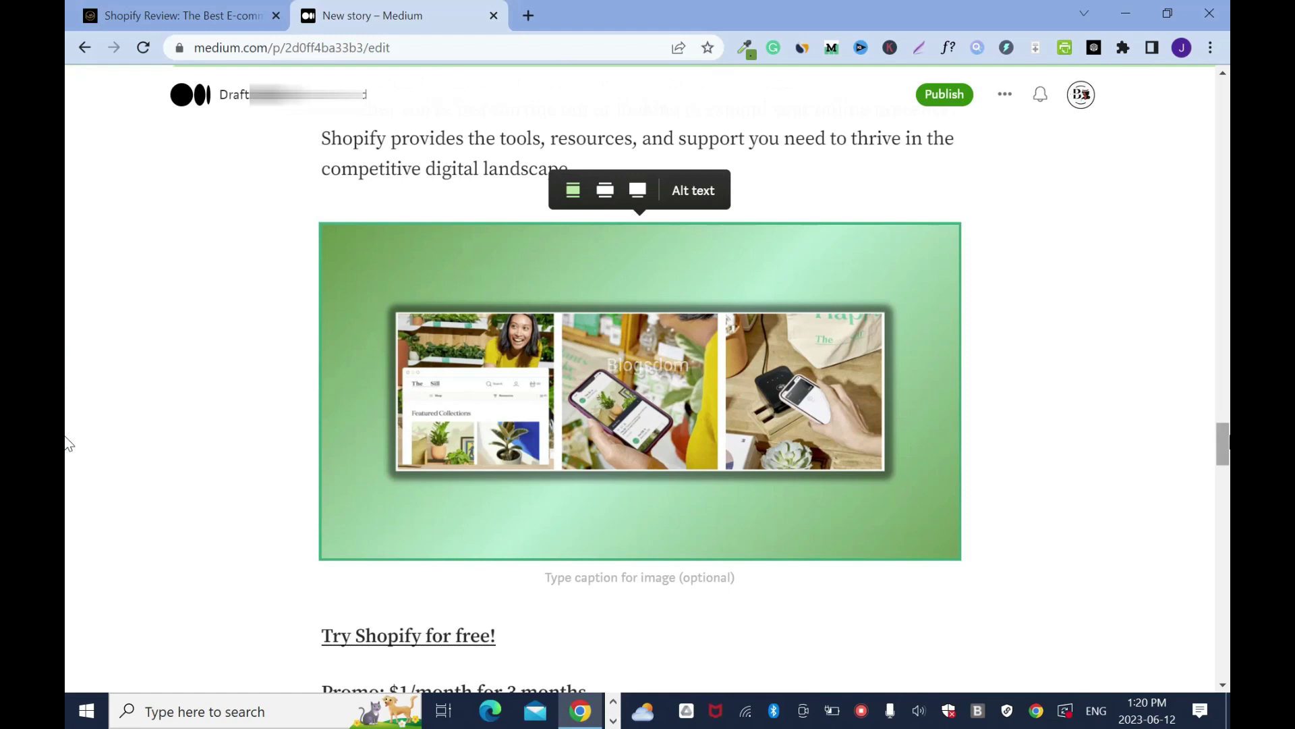
left_click_drag(1223, 444, 1224, 125)
left_click(445, 318)
key("BackSpace")
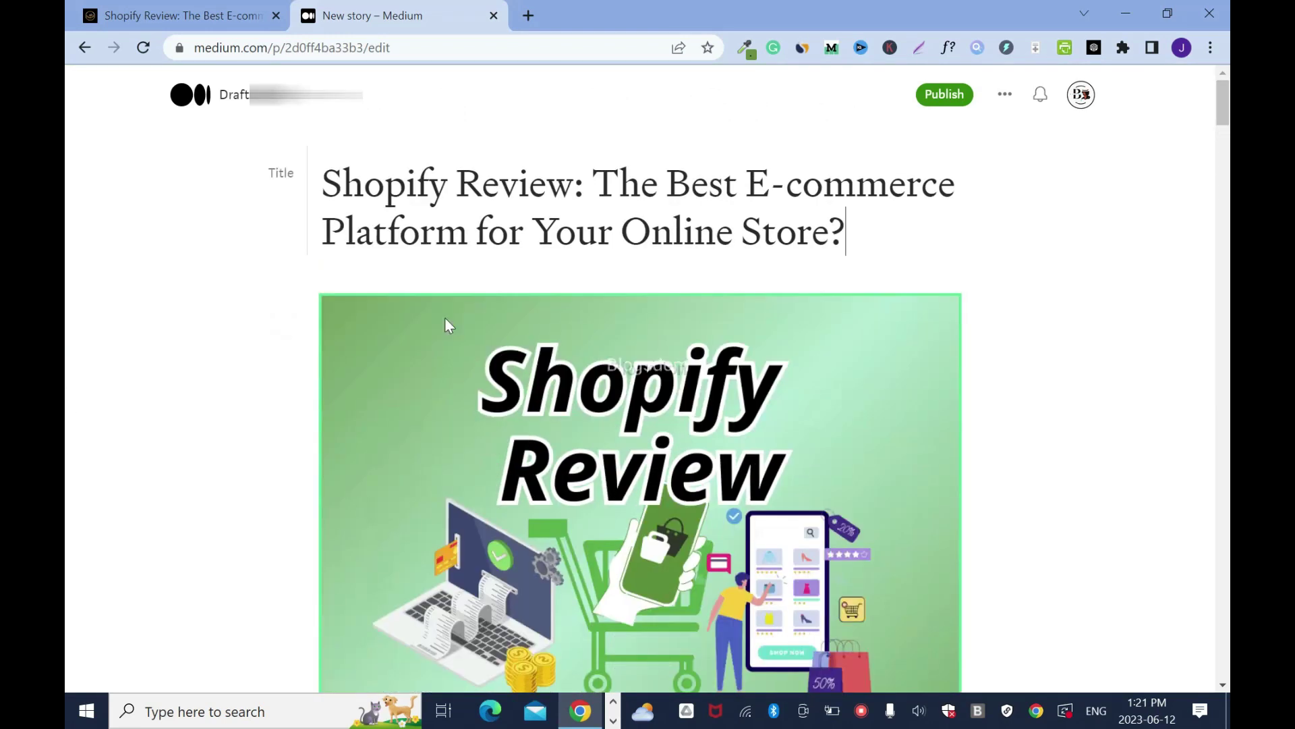
scroll(444, 317, "down", 10)
Step: Scroll the Shopify Review to the pricing plans image below Apps and Add-Ons, comparing with the draft
left_click(188, 11)
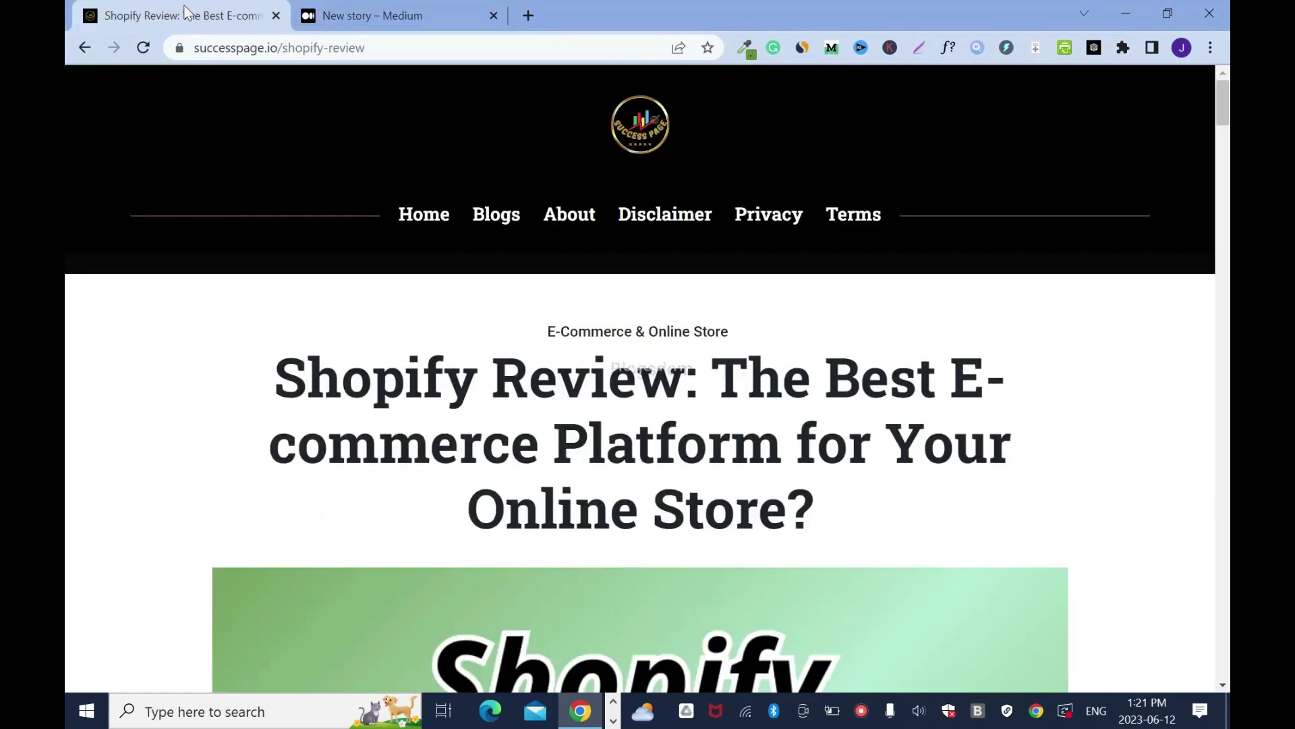
scroll(67, 270, "down", 20)
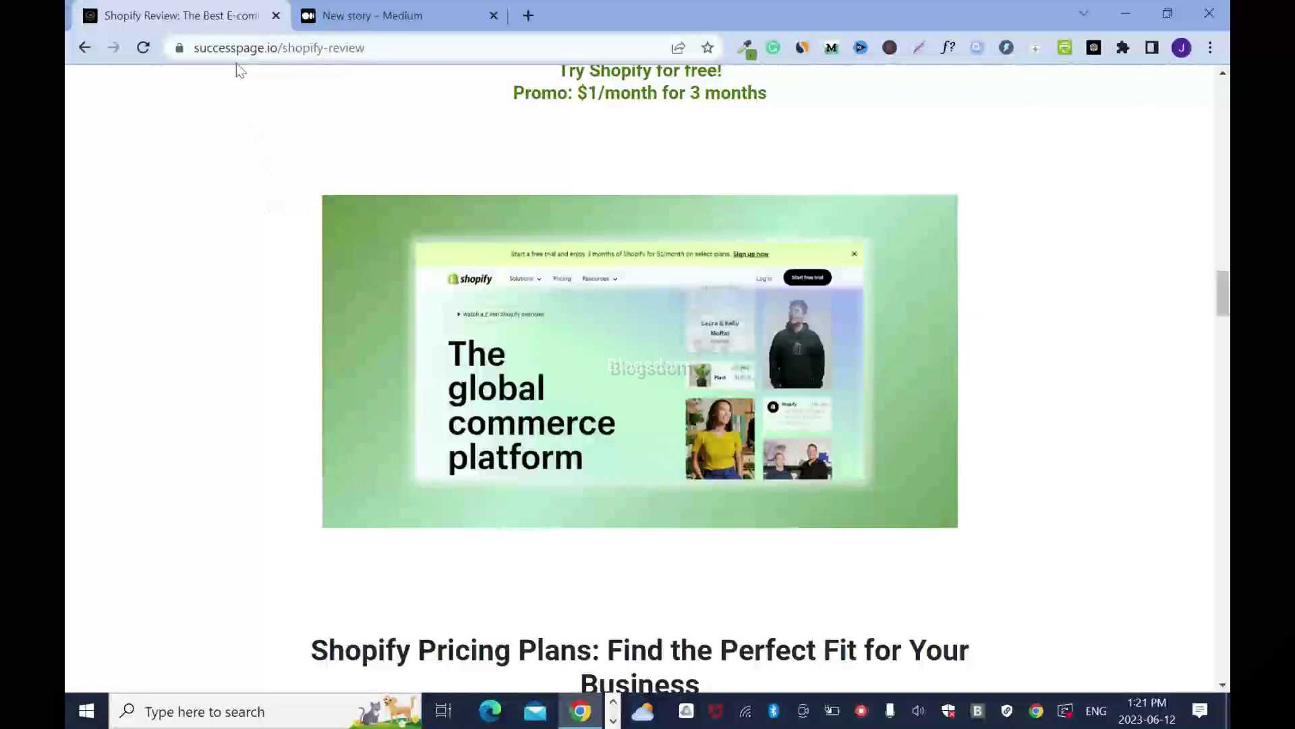
left_click(378, 9)
key("ctrl+shift+Tab")
left_click(389, 3)
scroll(68, 304, "down", 15)
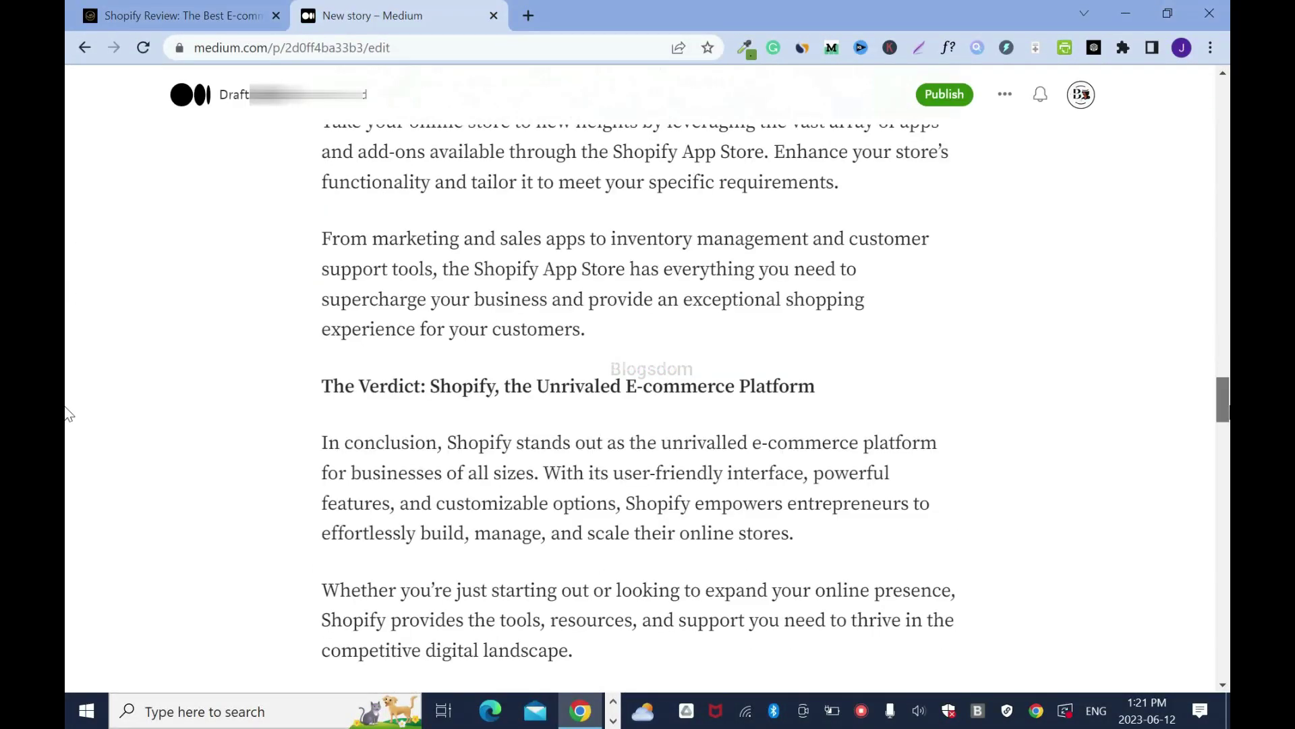
scroll(68, 337, "up", 8)
scroll(68, 337, "down", 1)
left_click(244, 9)
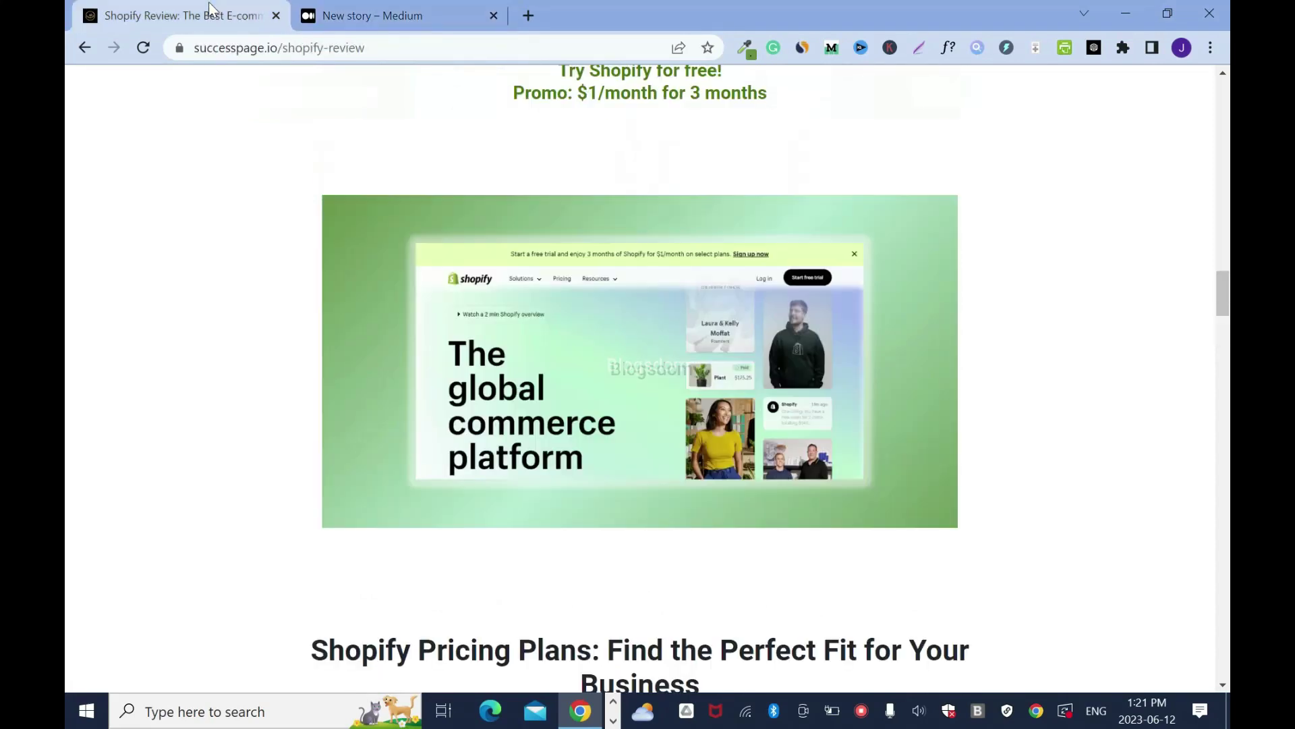
scroll(1113, 384, "down", 8)
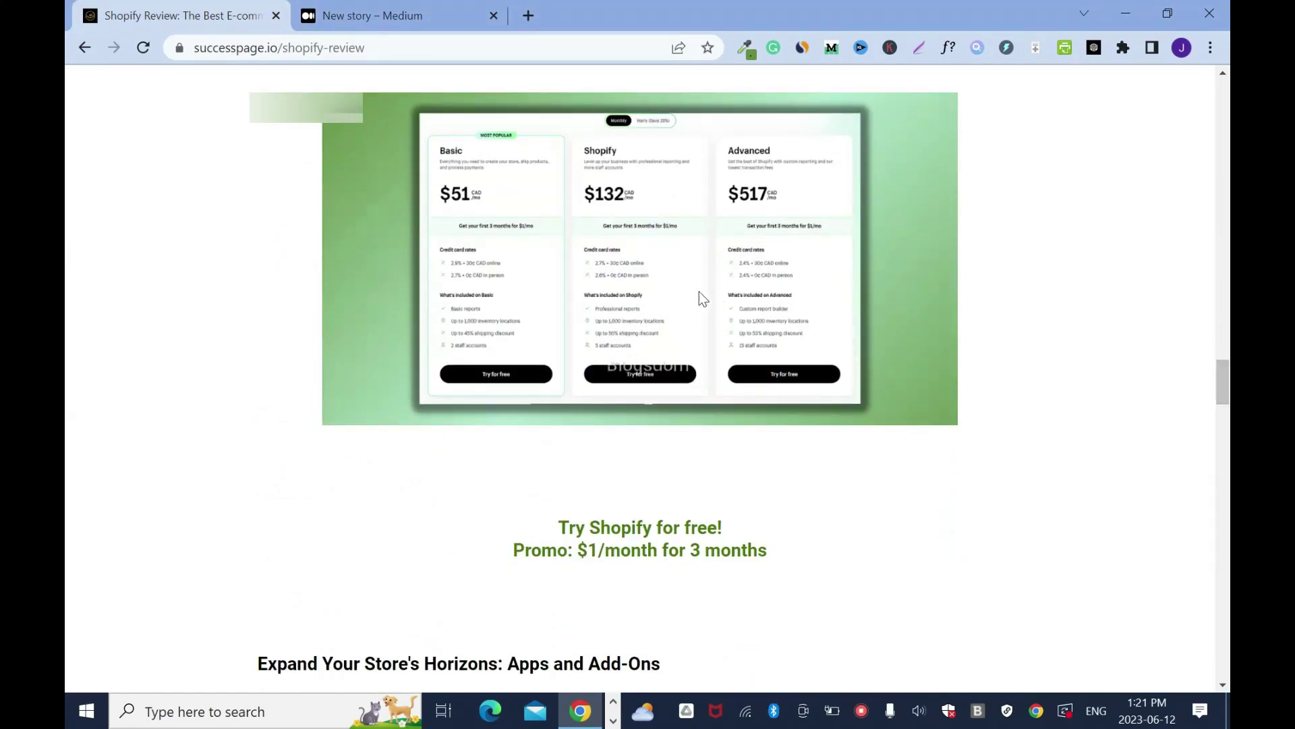
scroll(67, 392, "up", 3)
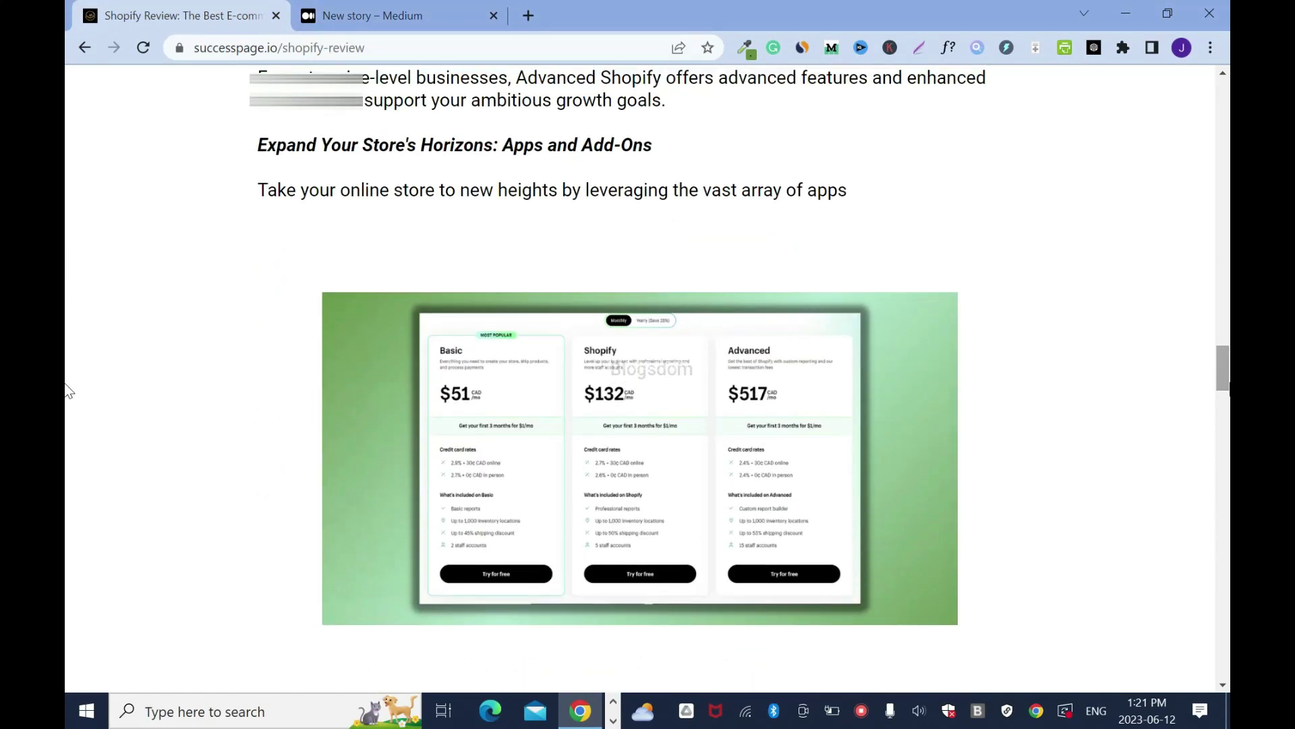
Step: Copy the Shopify pricing plans image and paste it on a new line below the Promo line
right_click(681, 395)
left_click(764, 453)
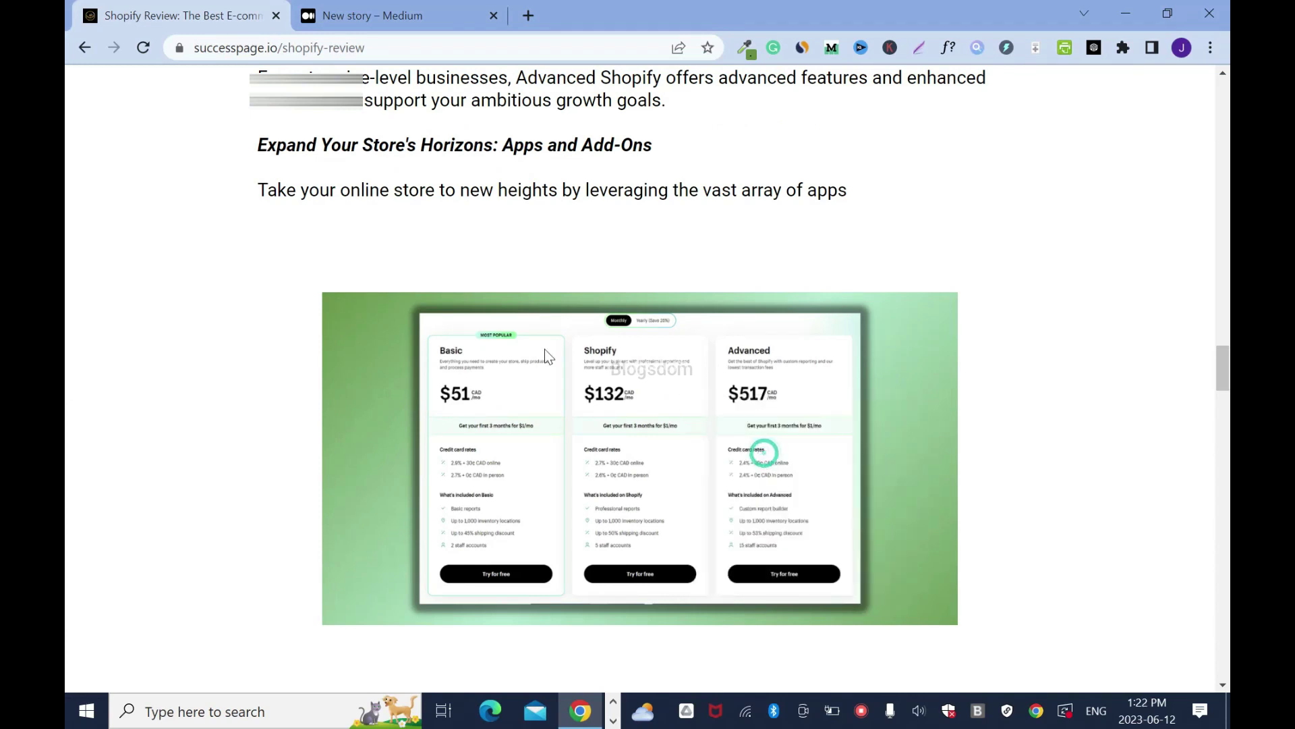
left_click(333, 15)
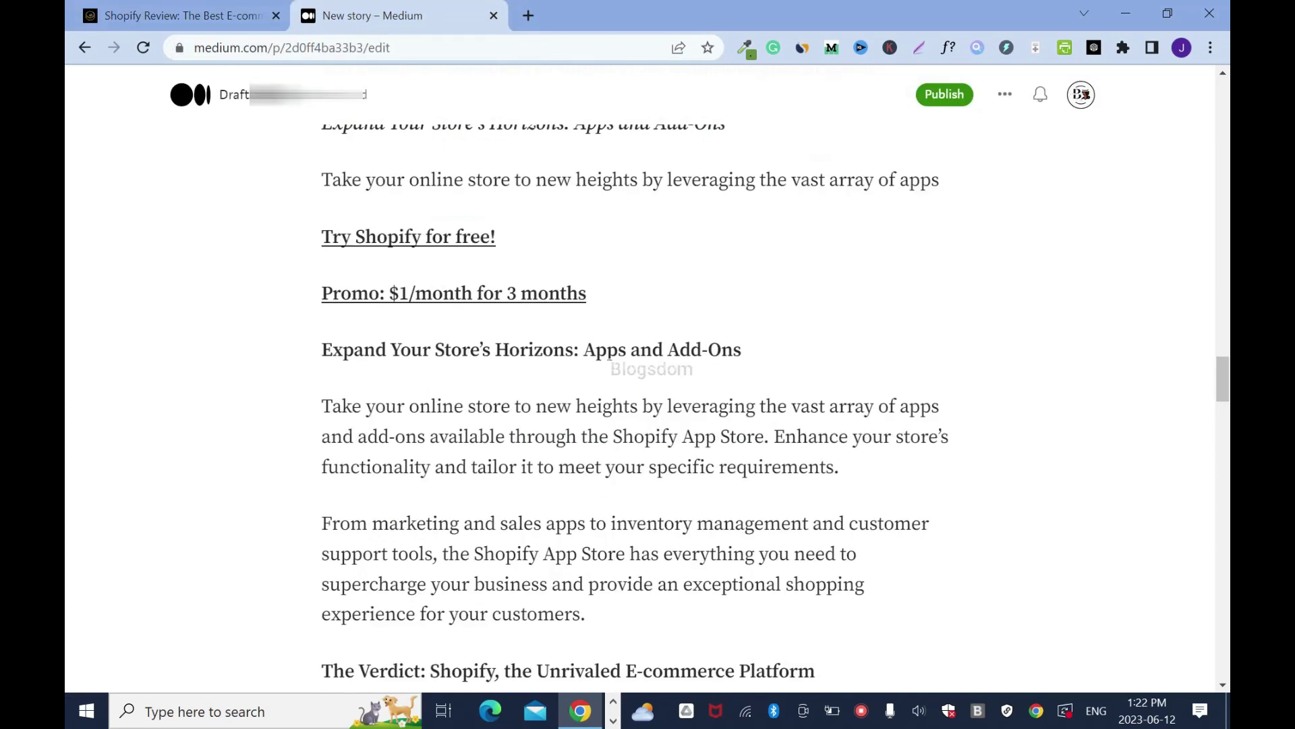
left_click(620, 298)
key("Return")
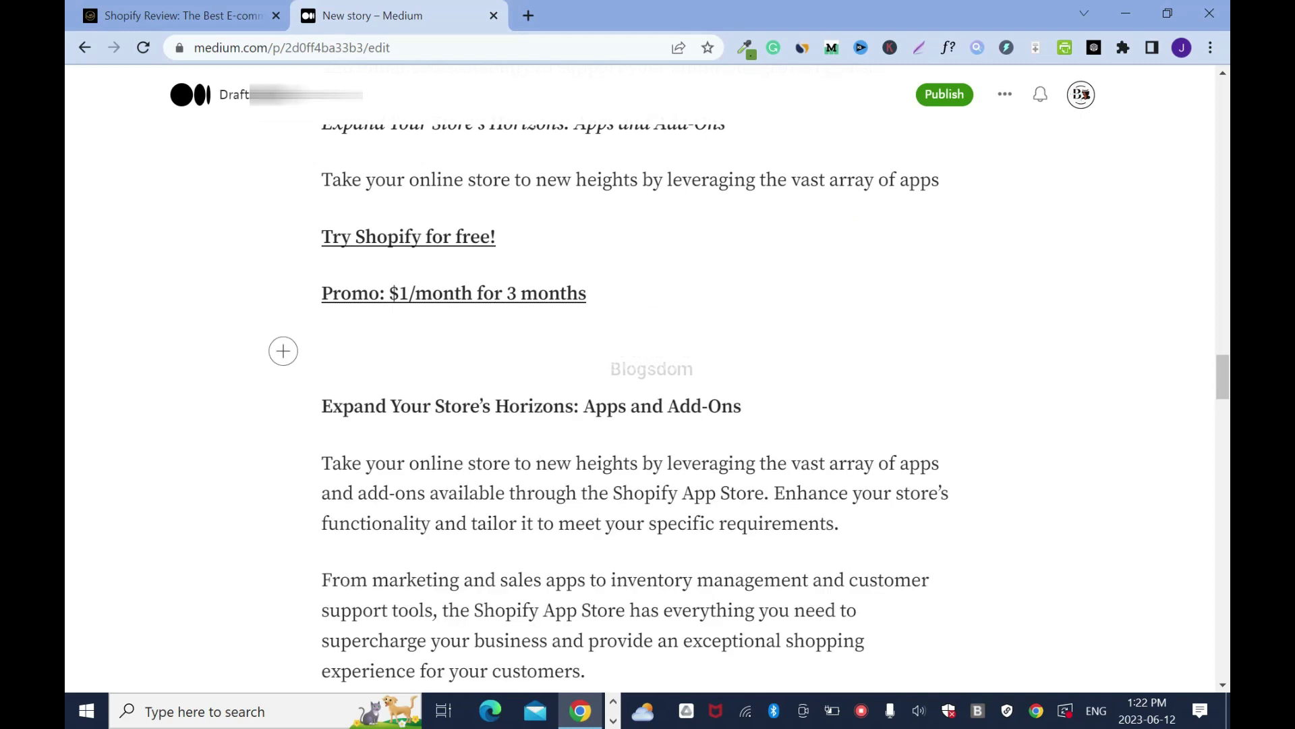
key("ctrl+v")
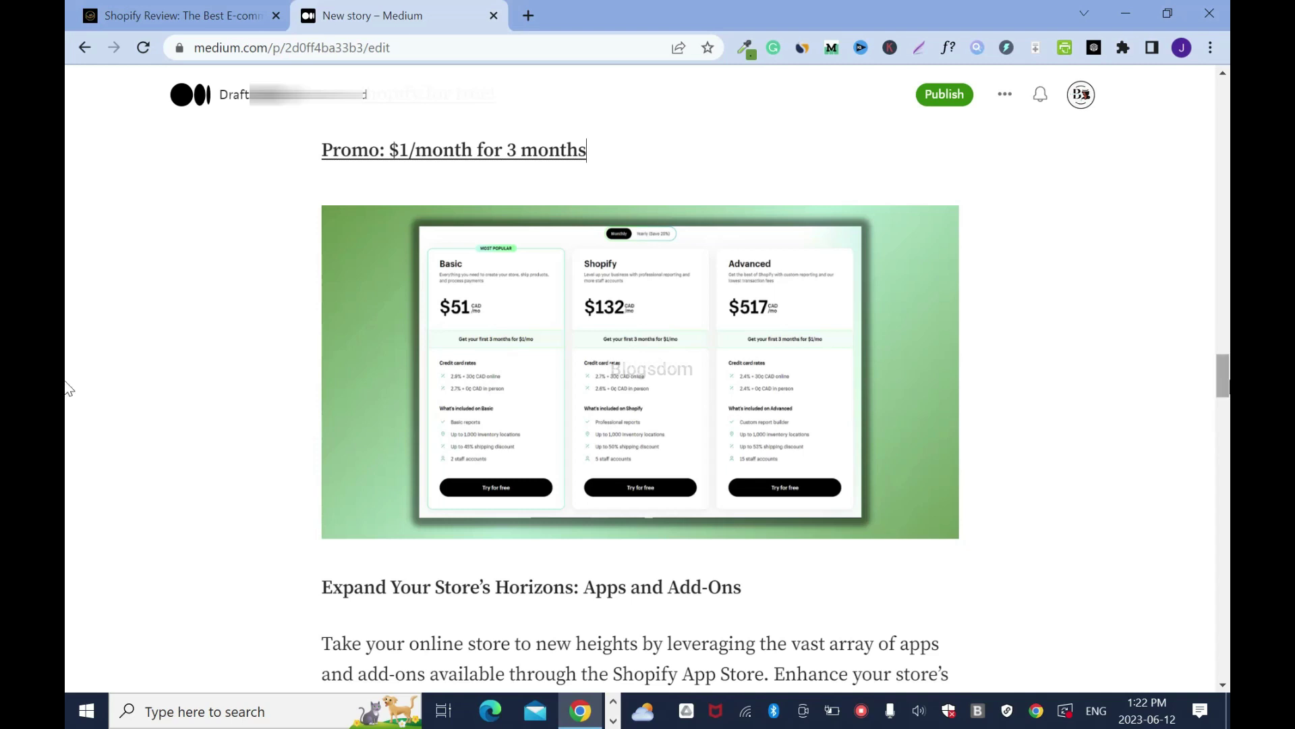
scroll(69, 388, "down", 15)
scroll(69, 547, "down", 10)
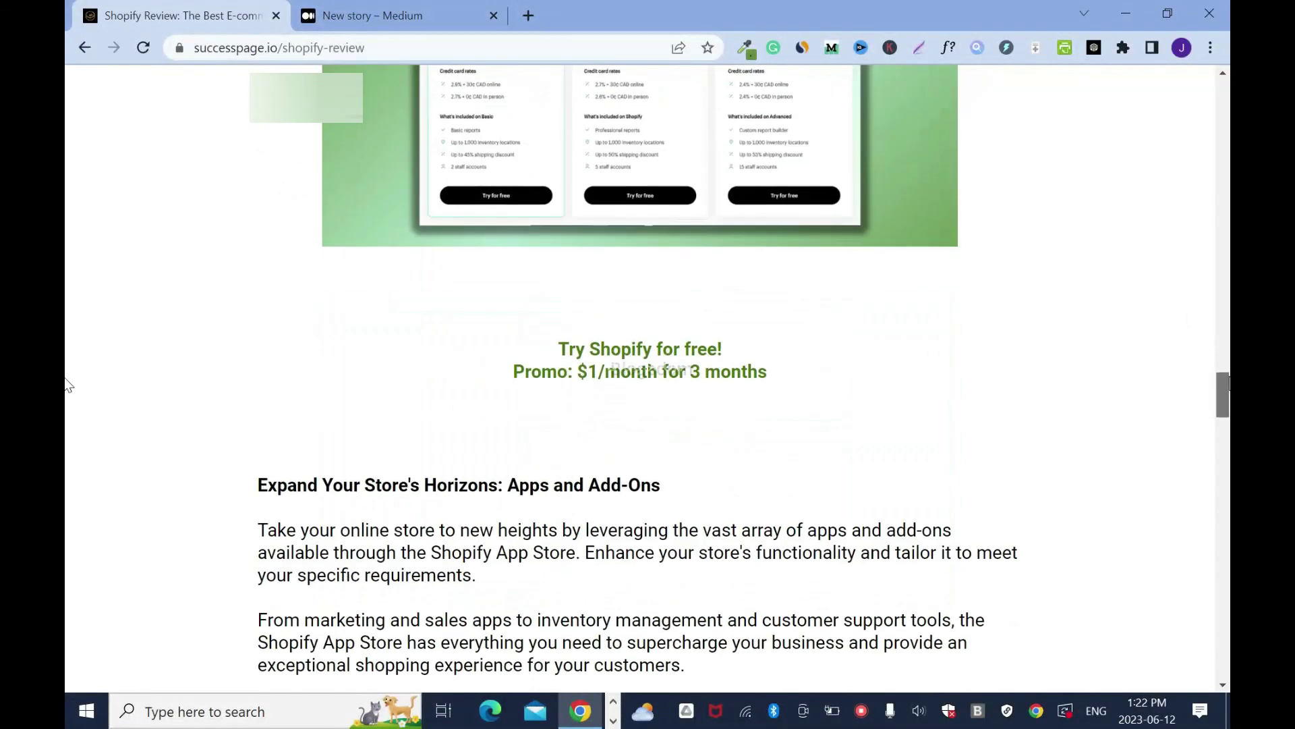
scroll(69, 450, "down", 15)
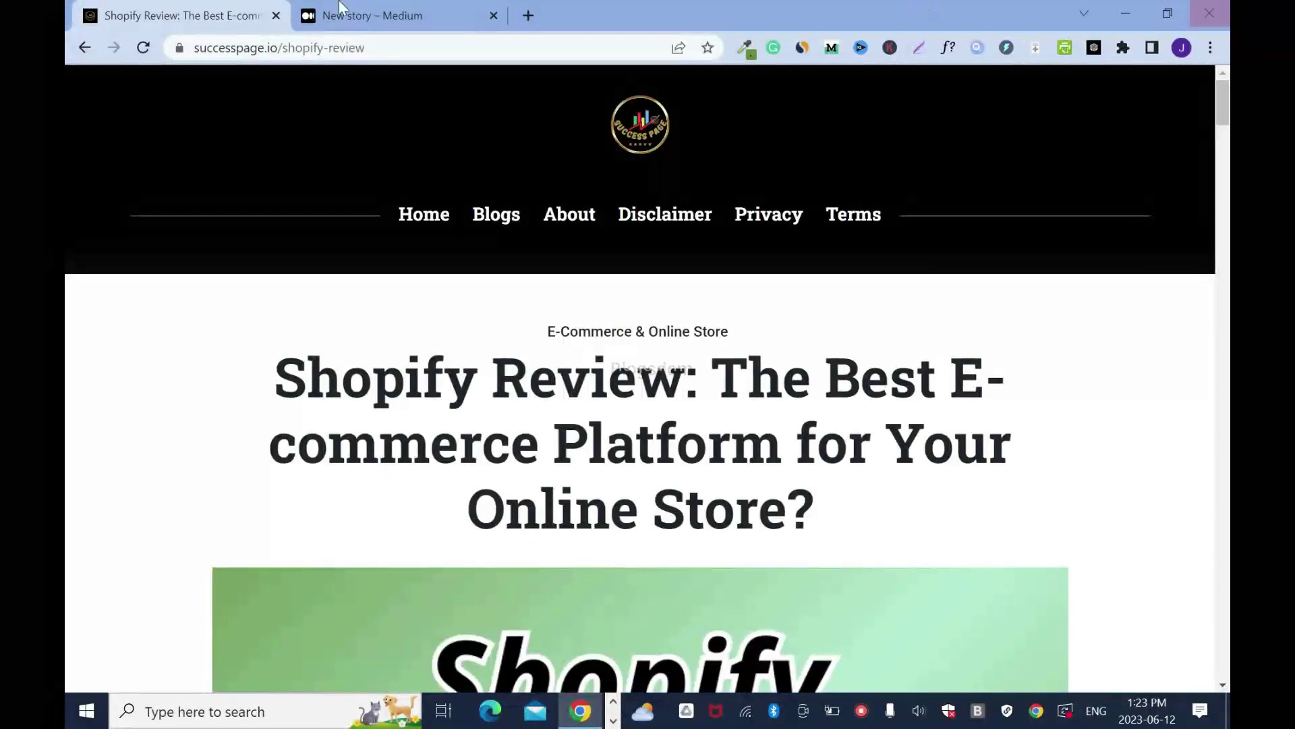
left_click(341, 8)
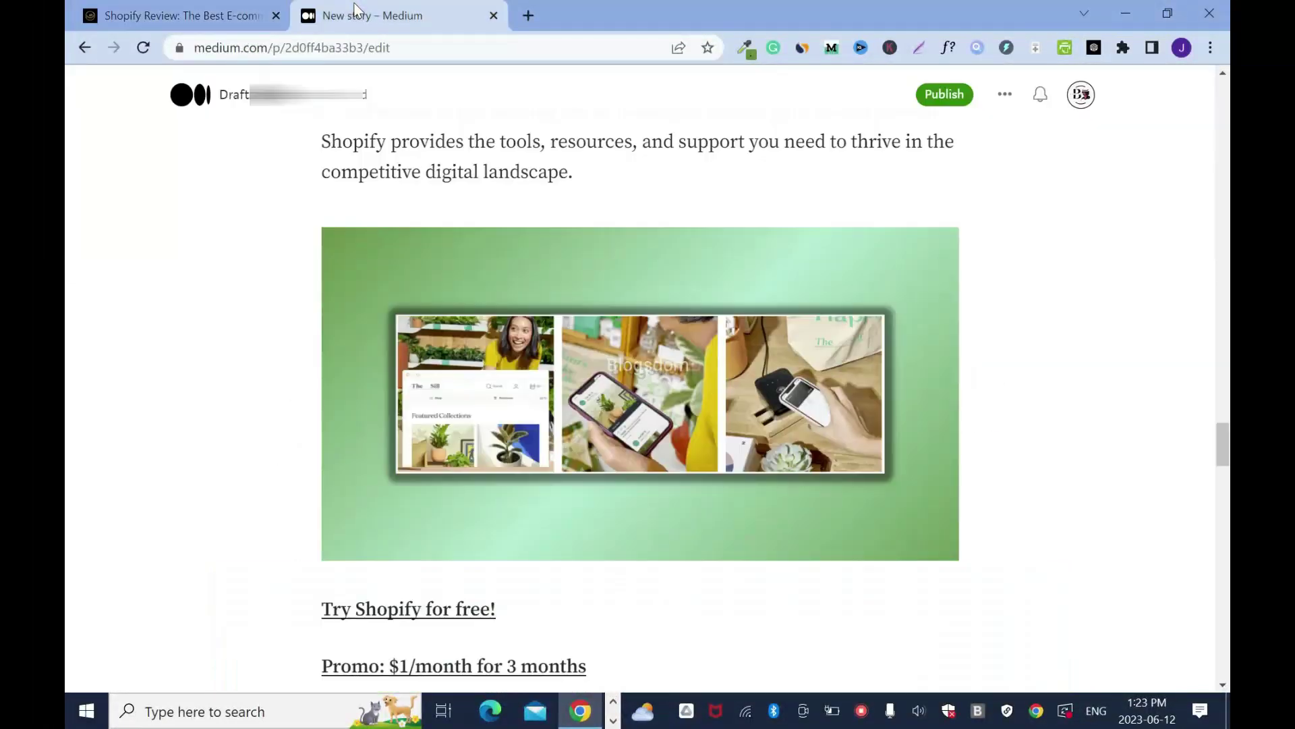
scroll(68, 486, "down", 10)
scroll(68, 587, "down", 5)
scroll(67, 472, "up", 20)
scroll(67, 272, "up", 15)
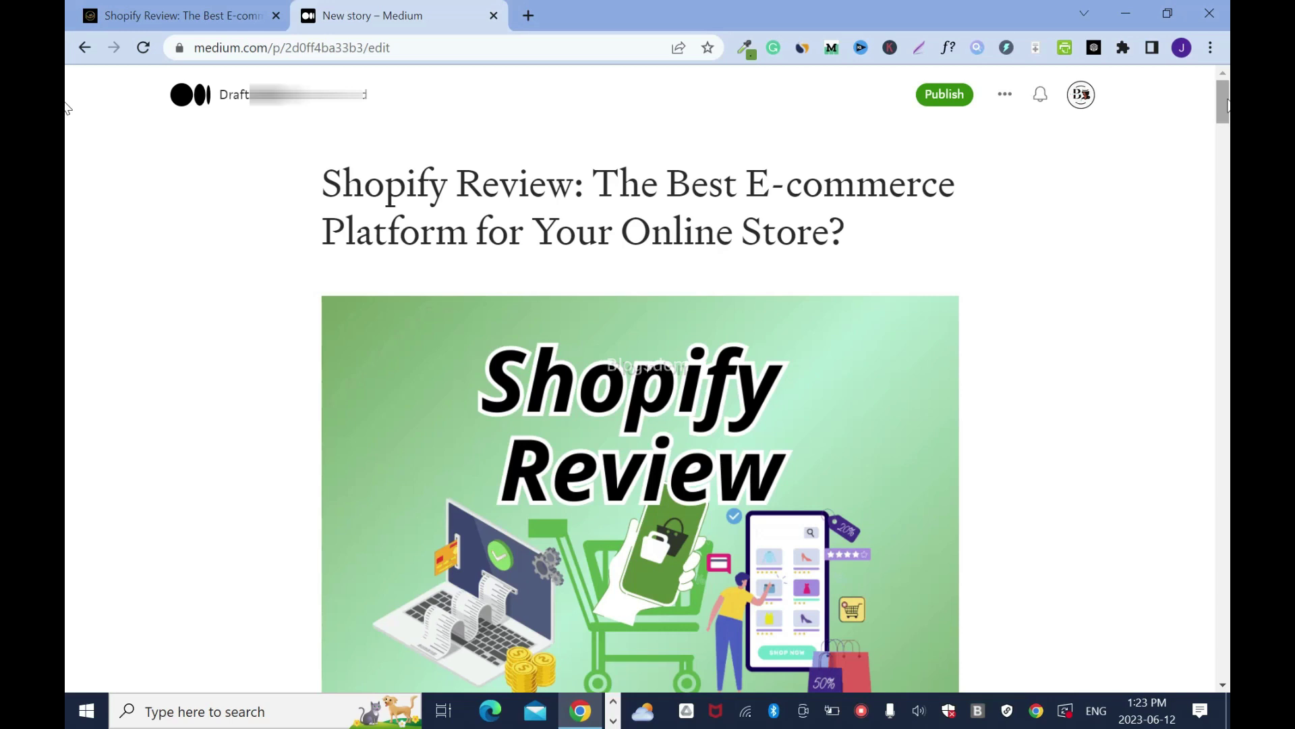
Step: Remove the links from 'Shopify' in the intro and from the 'Try Shopify for free!' line
scroll(66, 108, "down", 8)
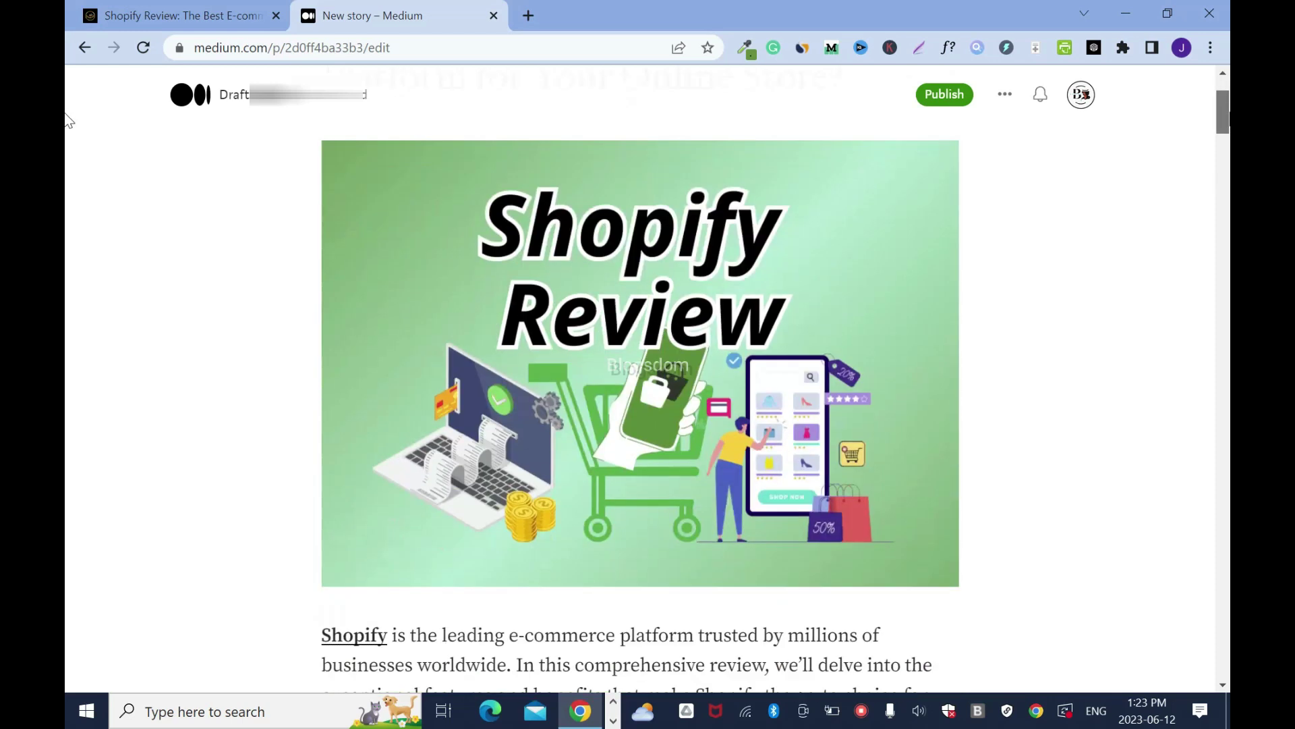
mouse_move(381, 217)
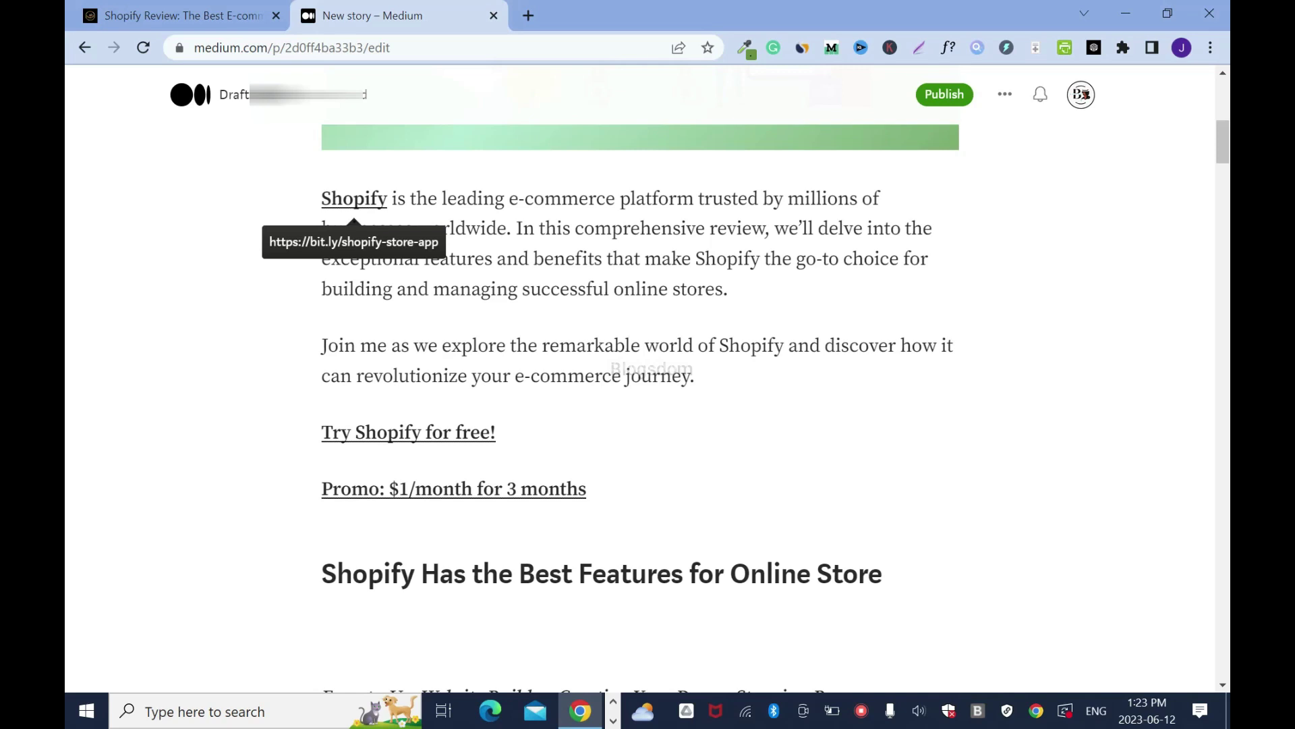
double_click(354, 199)
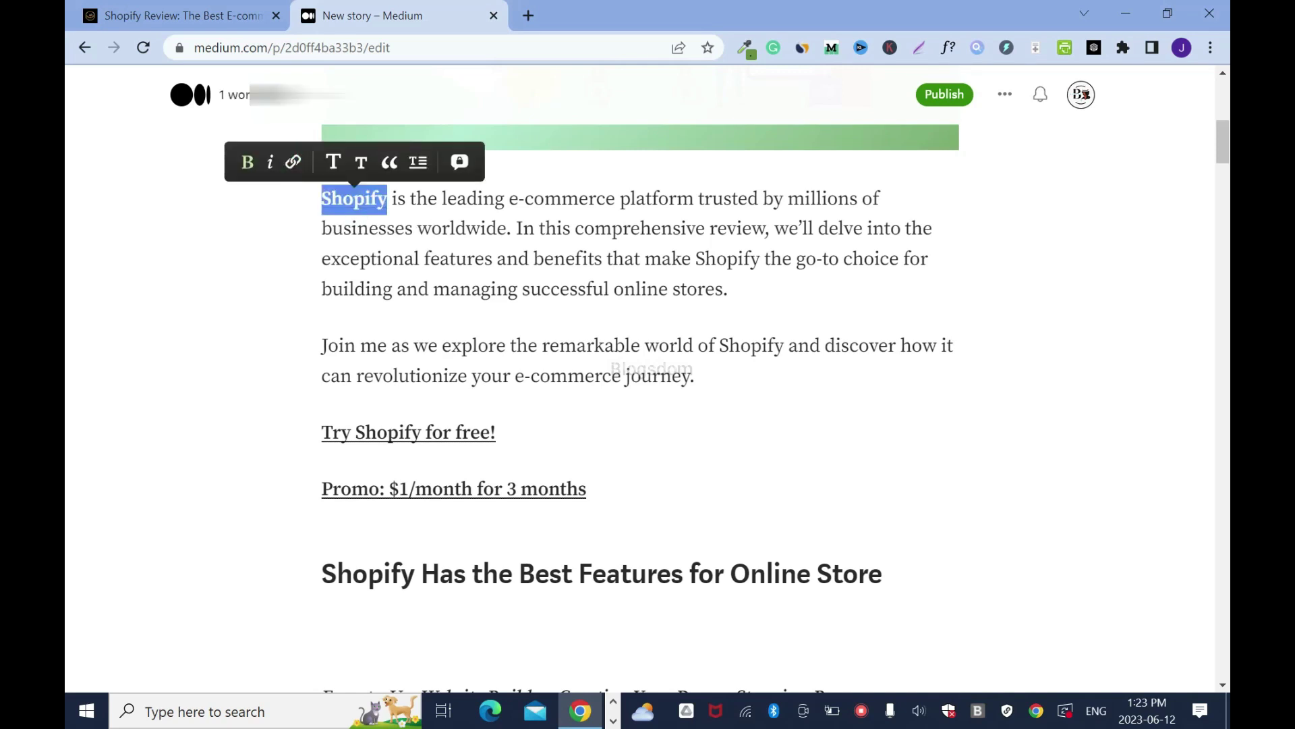
left_click(67, 170)
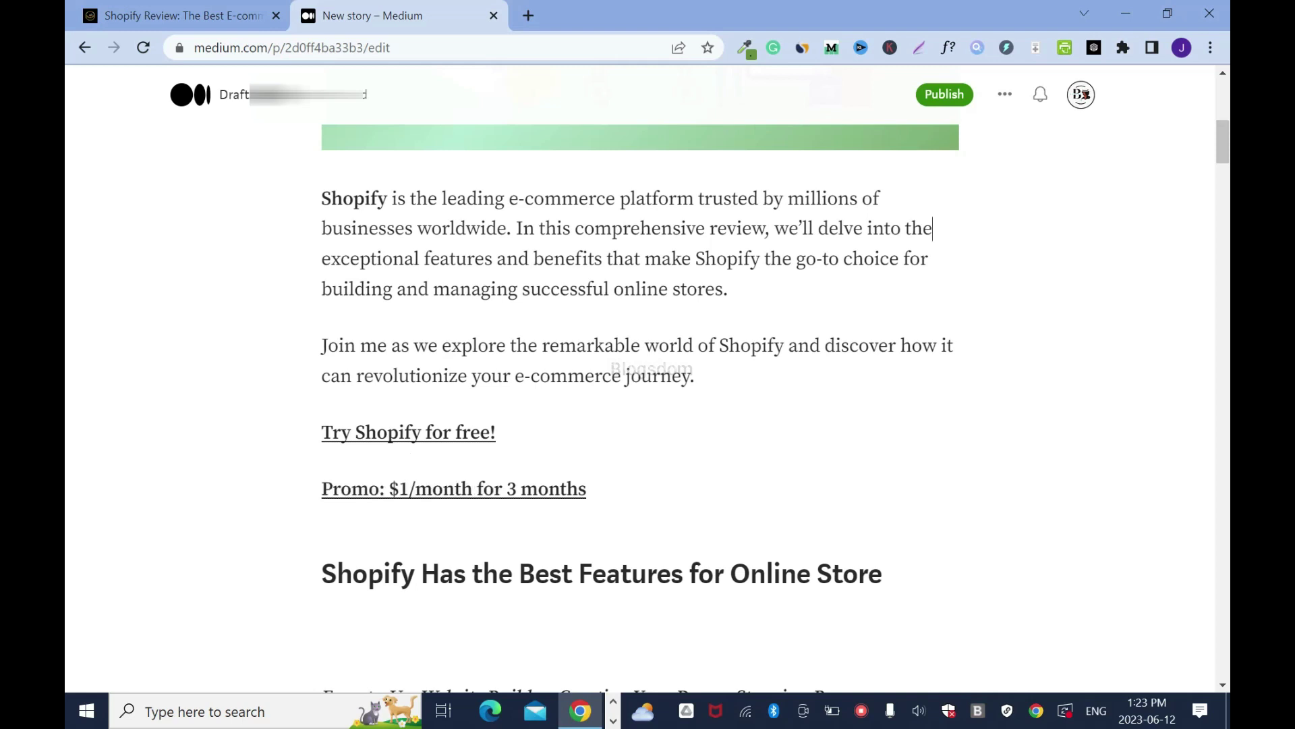
triple_click(408, 432)
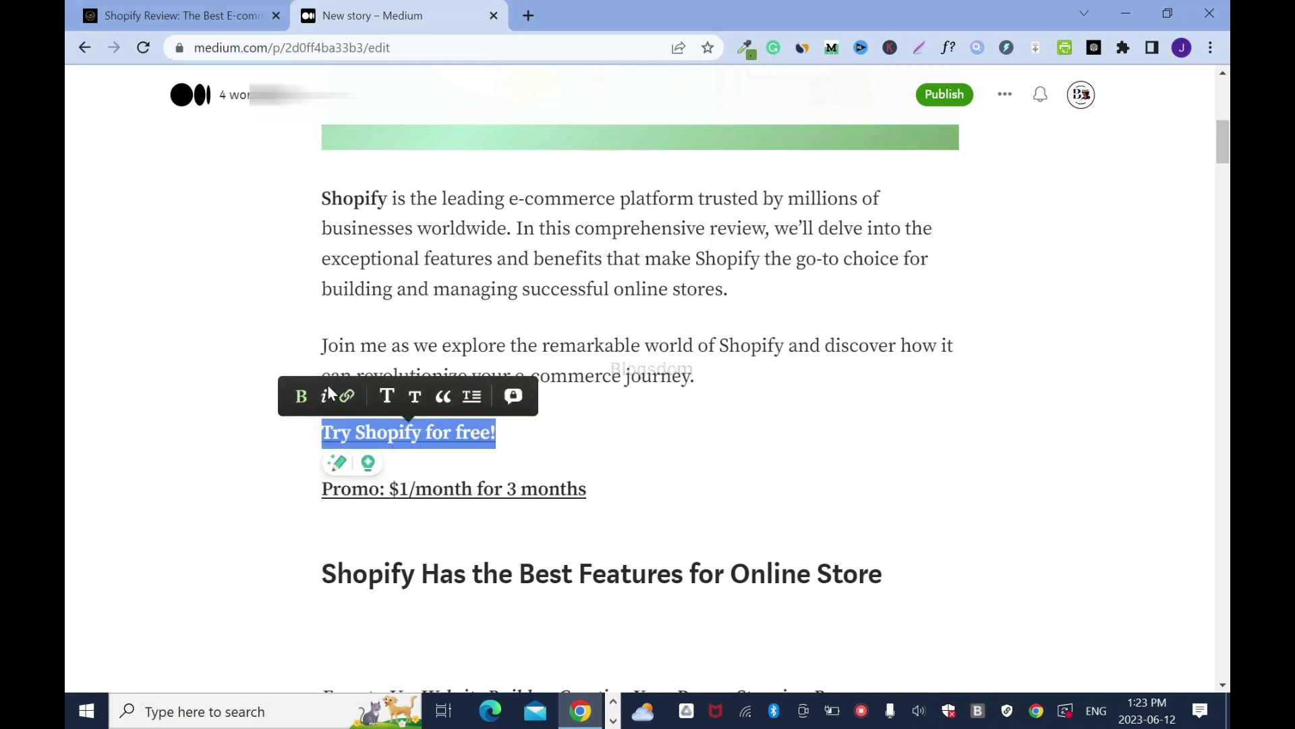
left_click(341, 396)
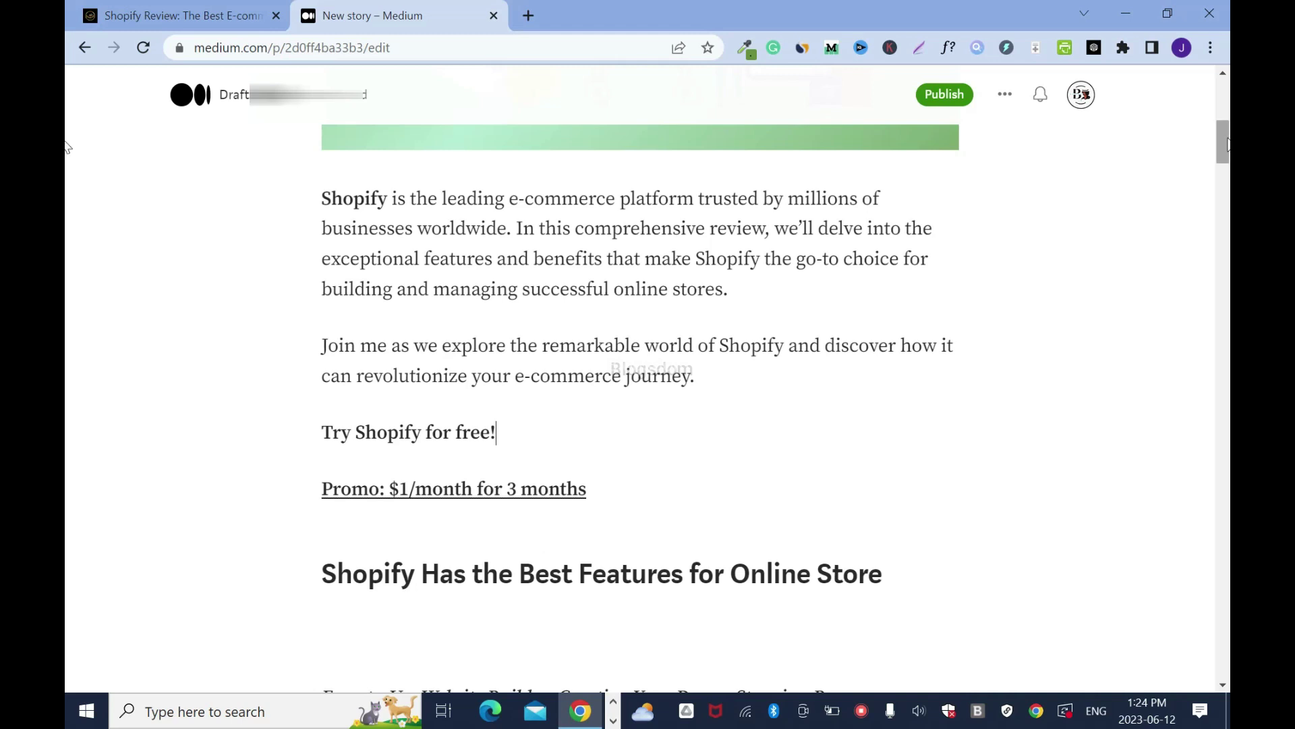
Step: Delete the 'Promo: $1/month for 3 months' line after 'Try Shopify for free!'
scroll(67, 159, "down", 3)
scroll(67, 161, "down", 1)
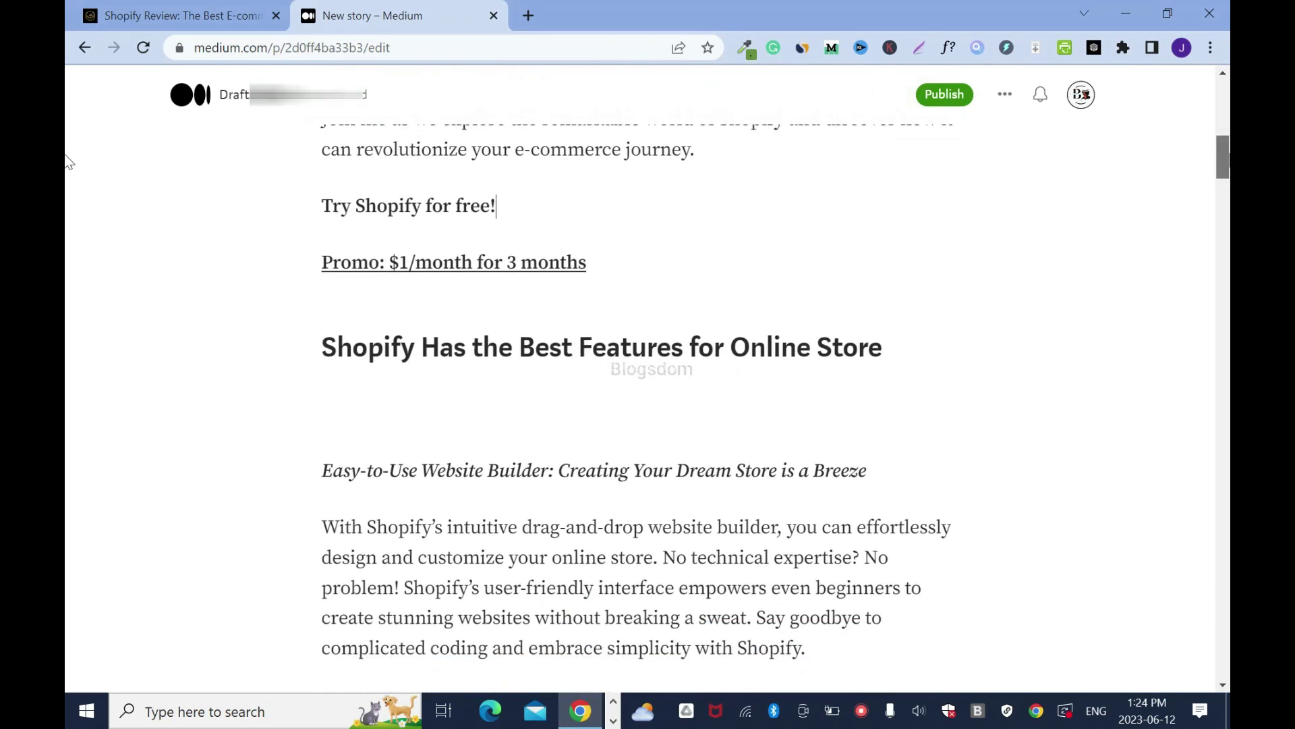
scroll(67, 162, "down", 15)
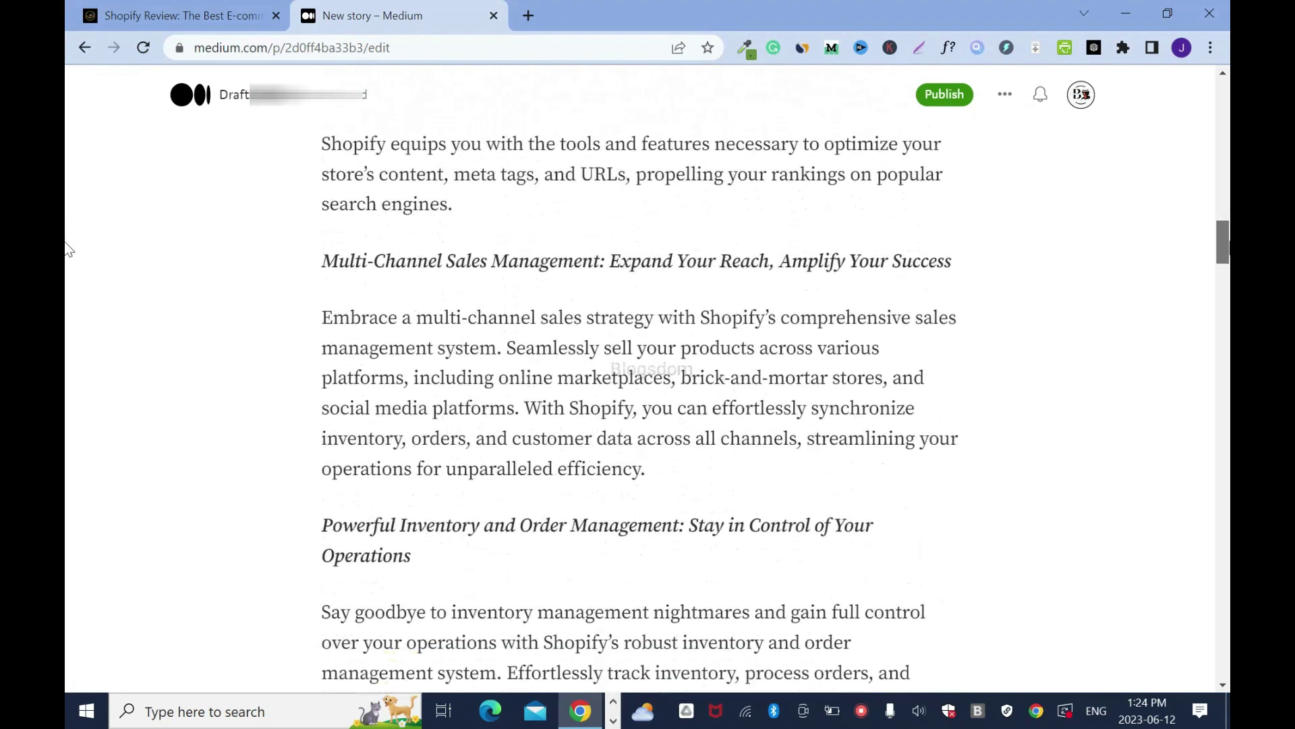
scroll(68, 266, "down", 3)
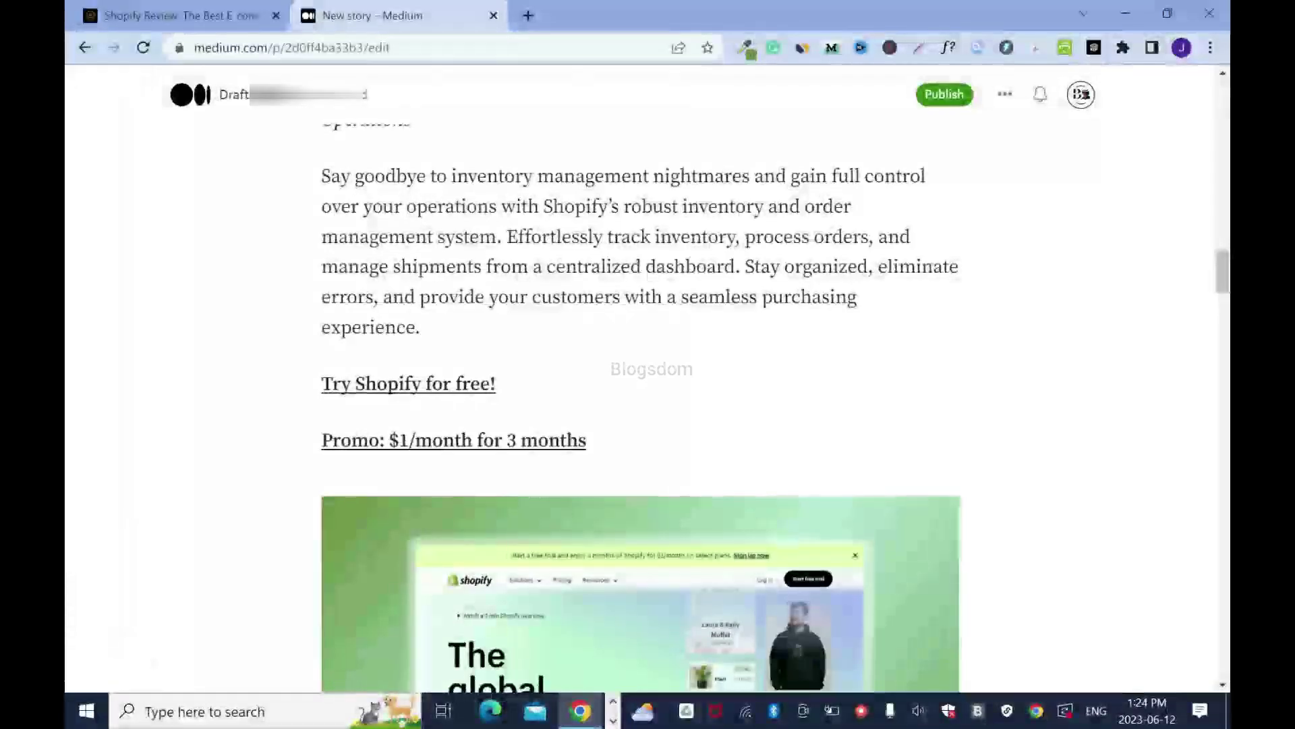
left_click_drag(321, 383, 582, 441)
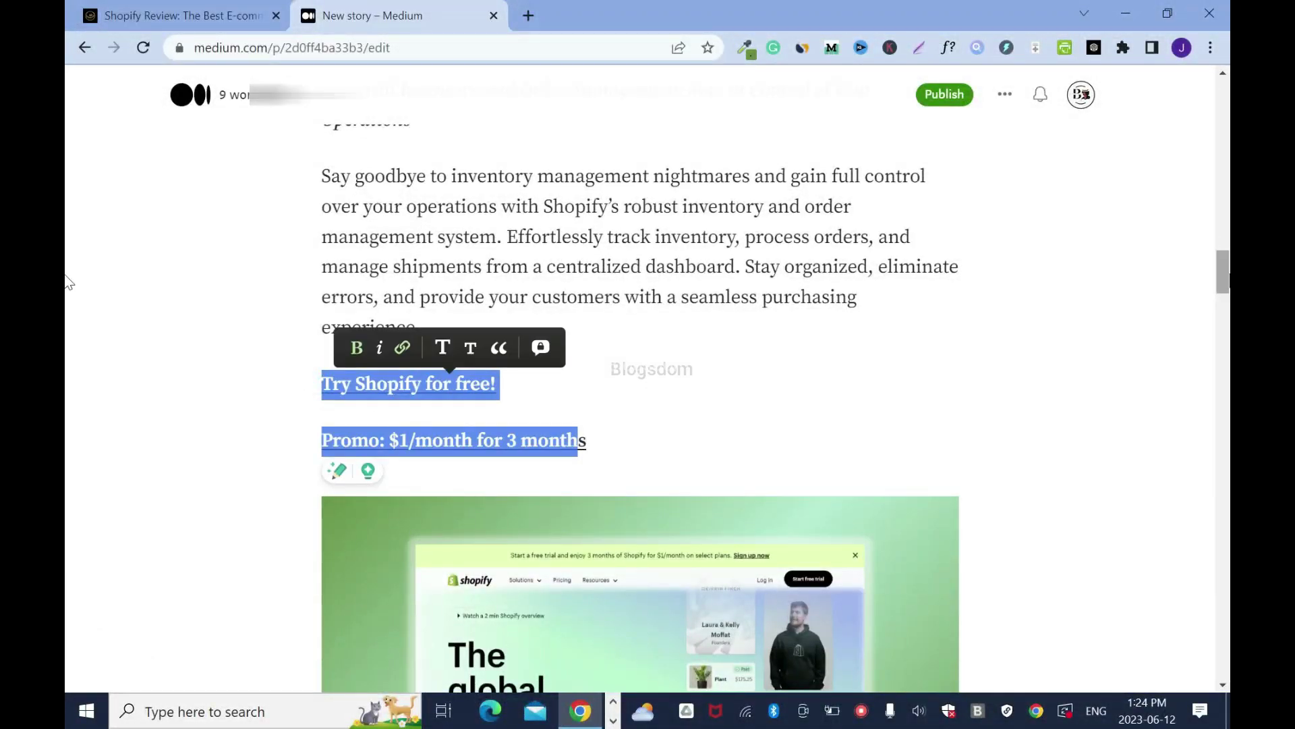
scroll(67, 269, "up", 2)
scroll(67, 268, "up", 13)
scroll(68, 270, "down", 16)
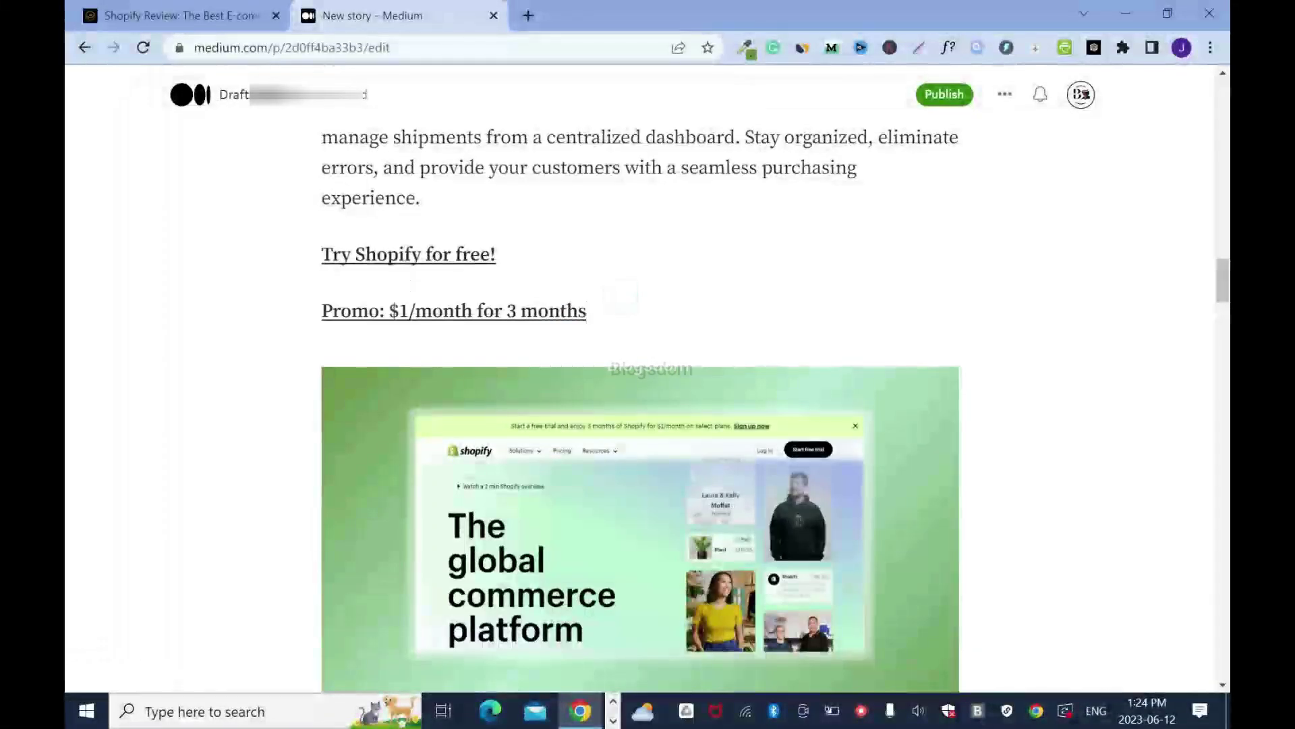
triple_click(636, 309)
key("BackSpace")
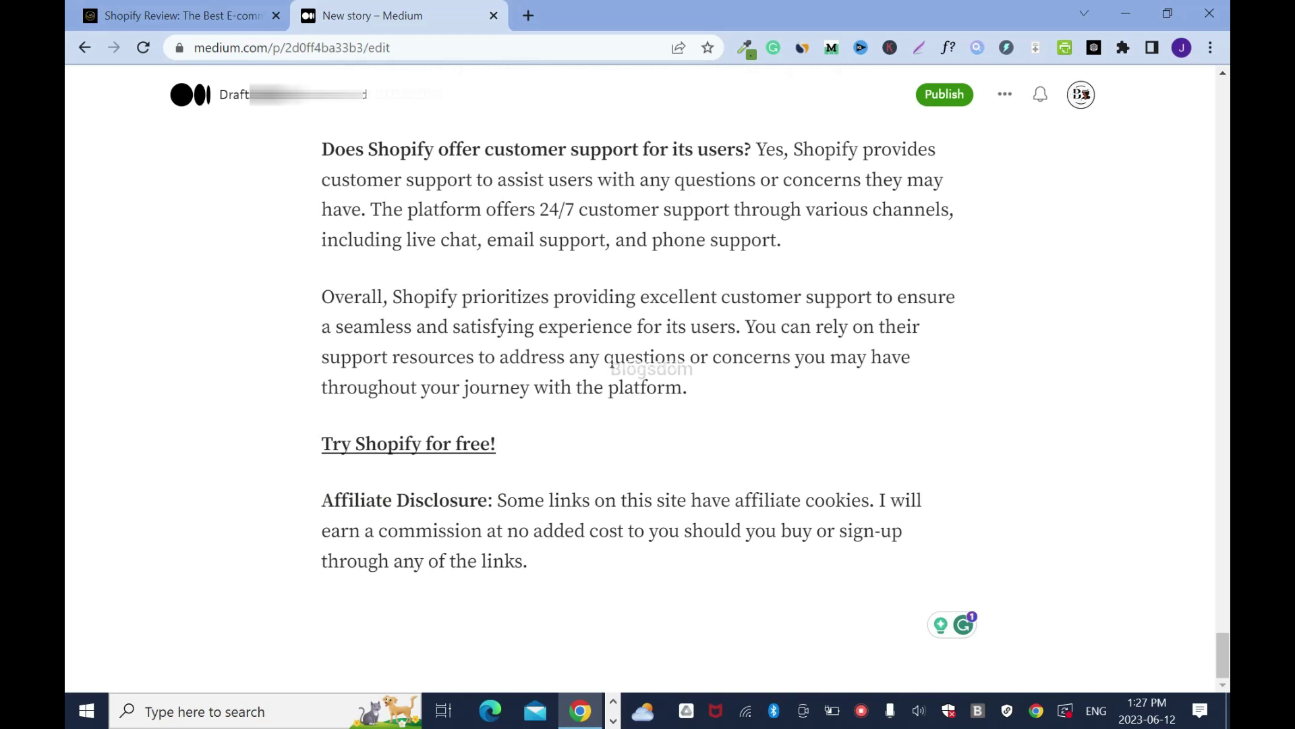
Step: Delete the closing Affiliate Disclosure paragraph, then scroll back up through the draft
key("ctrl+End")
key("ctrl+shift+Up")
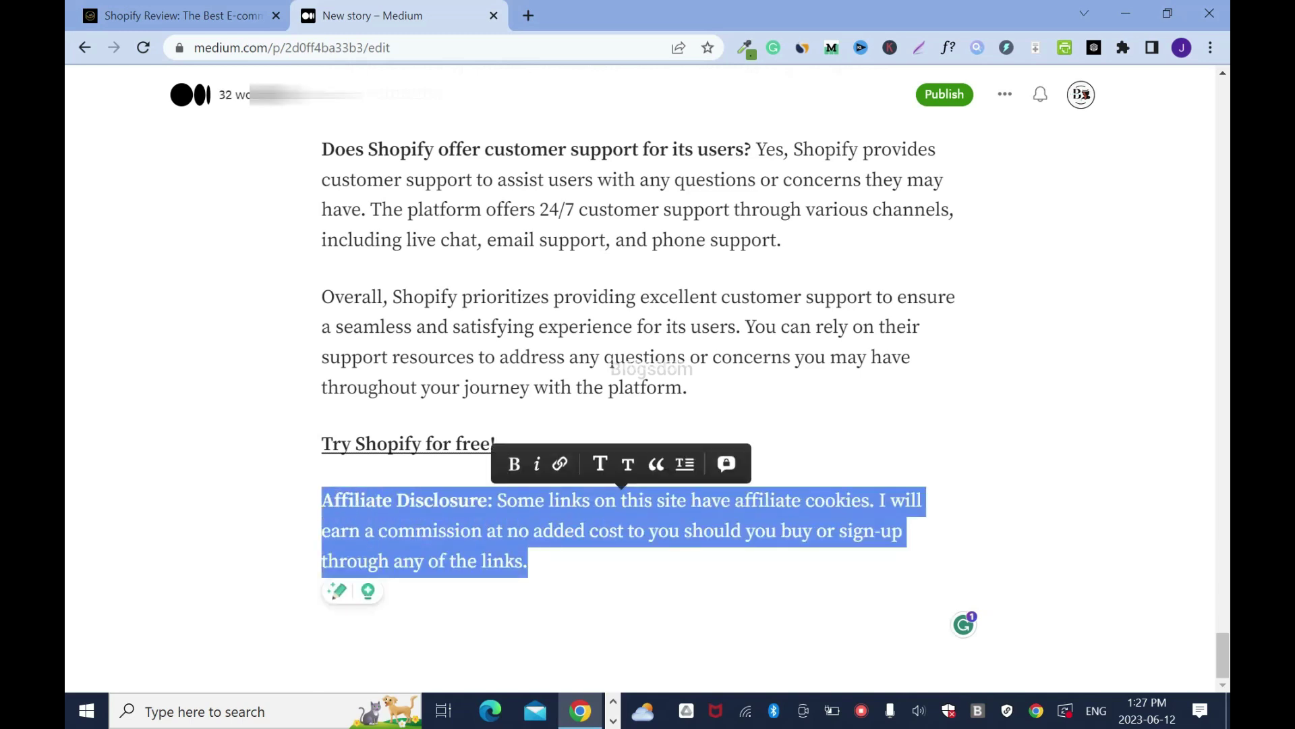
key("BackSpace")
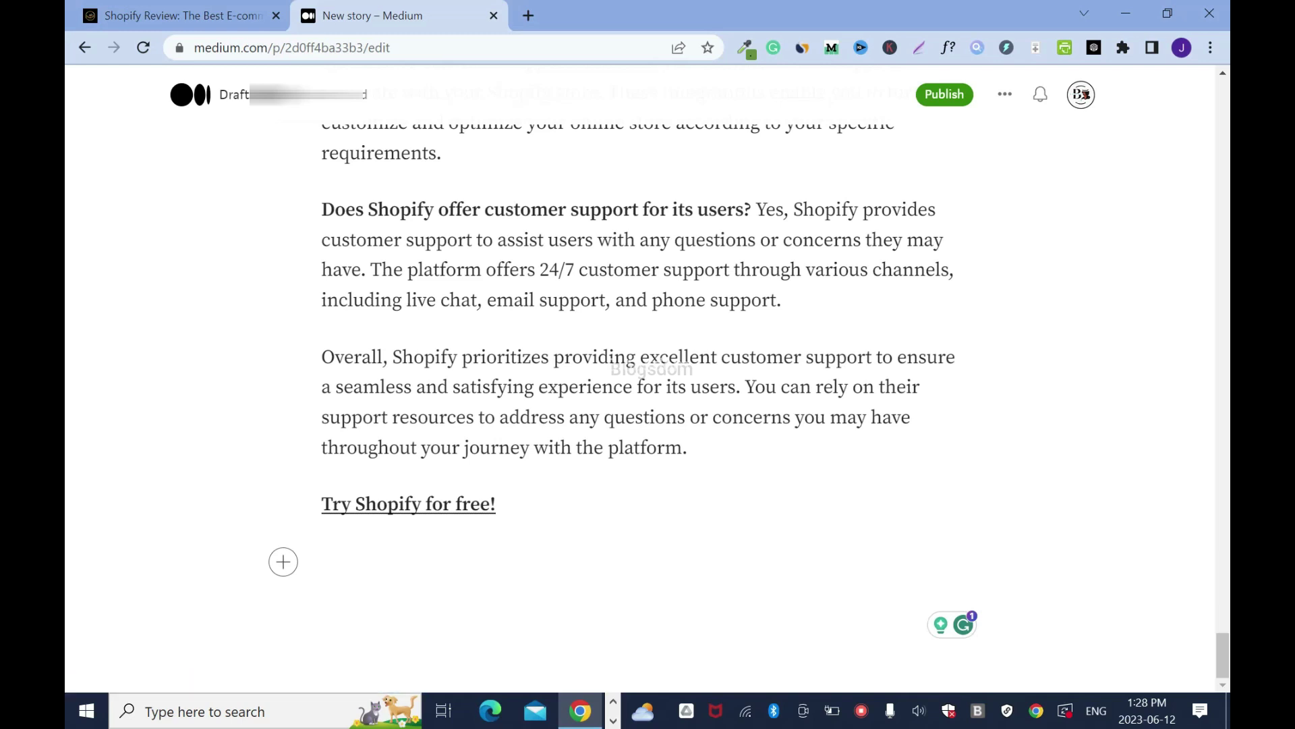
scroll(67, 640, "up", 2)
scroll(67, 640, "up", 20)
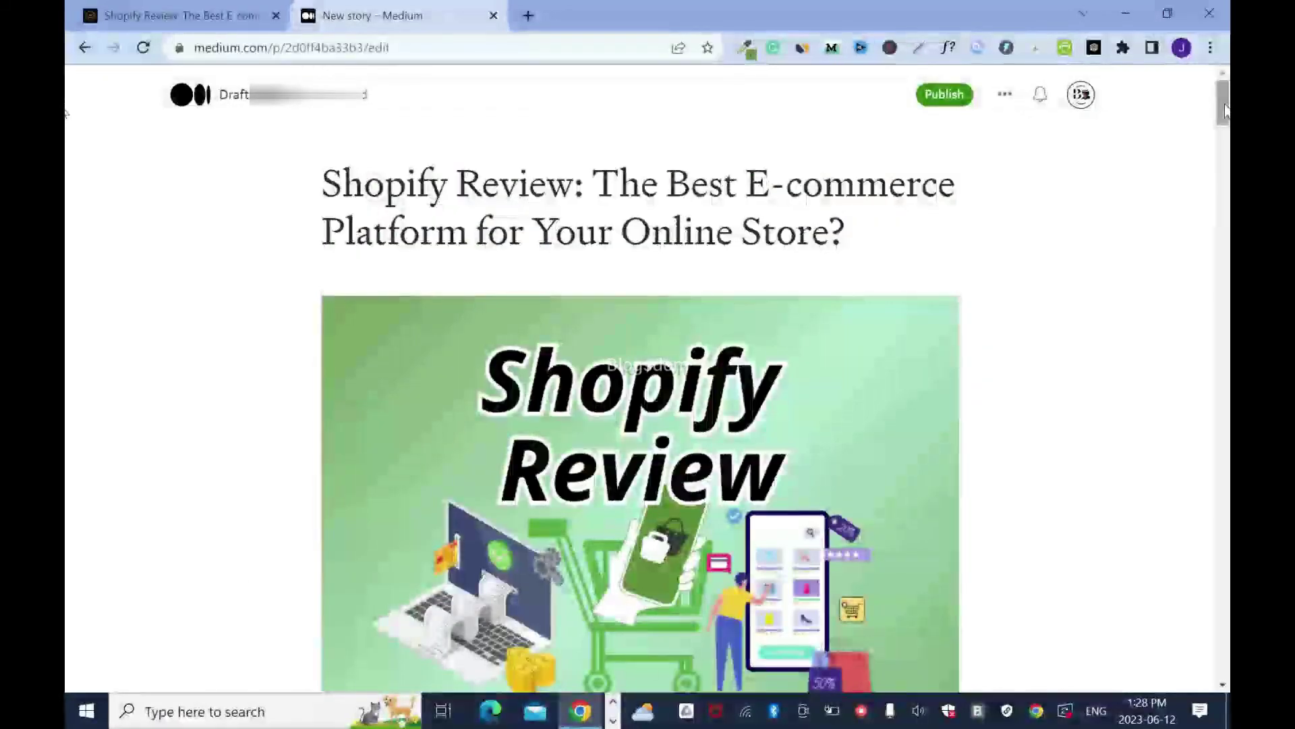
Step: Remove the 'Try Shopify for free!' line after the inventory paragraph
left_click_drag(1225, 111, 1226, 383)
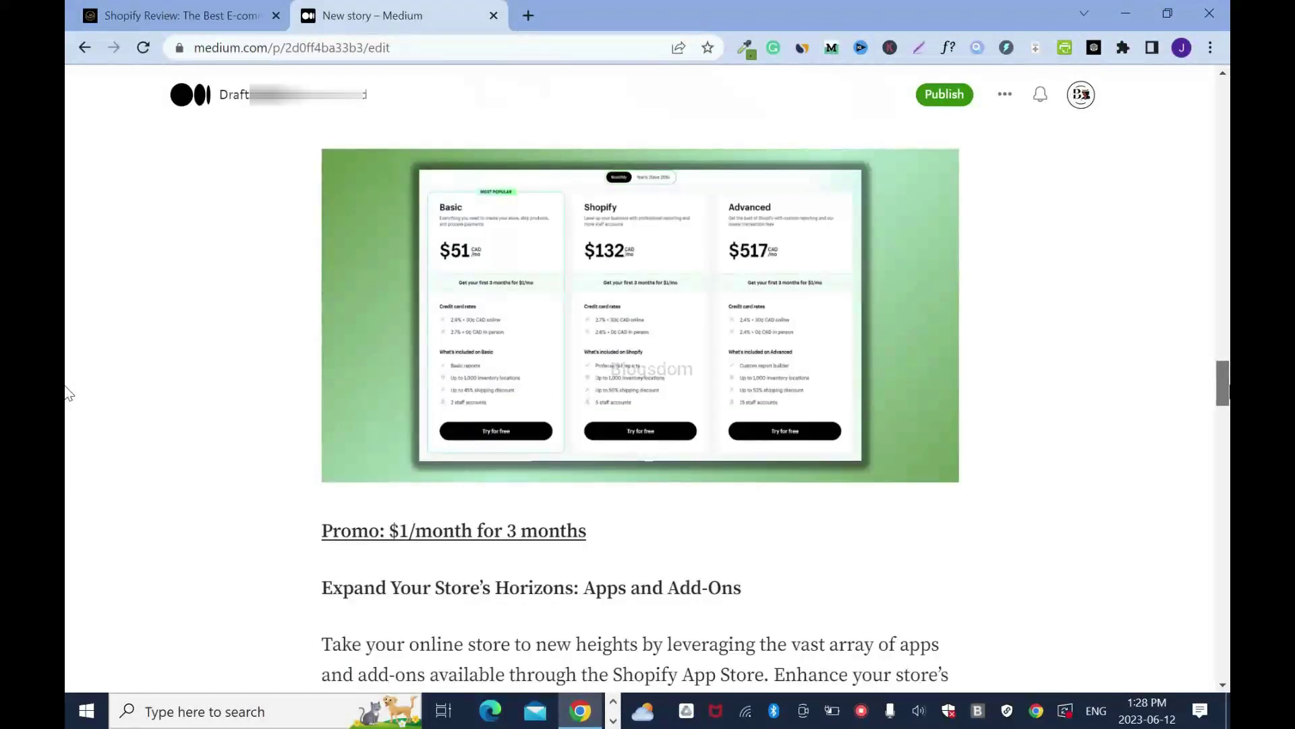
scroll(67, 394, "up", 10)
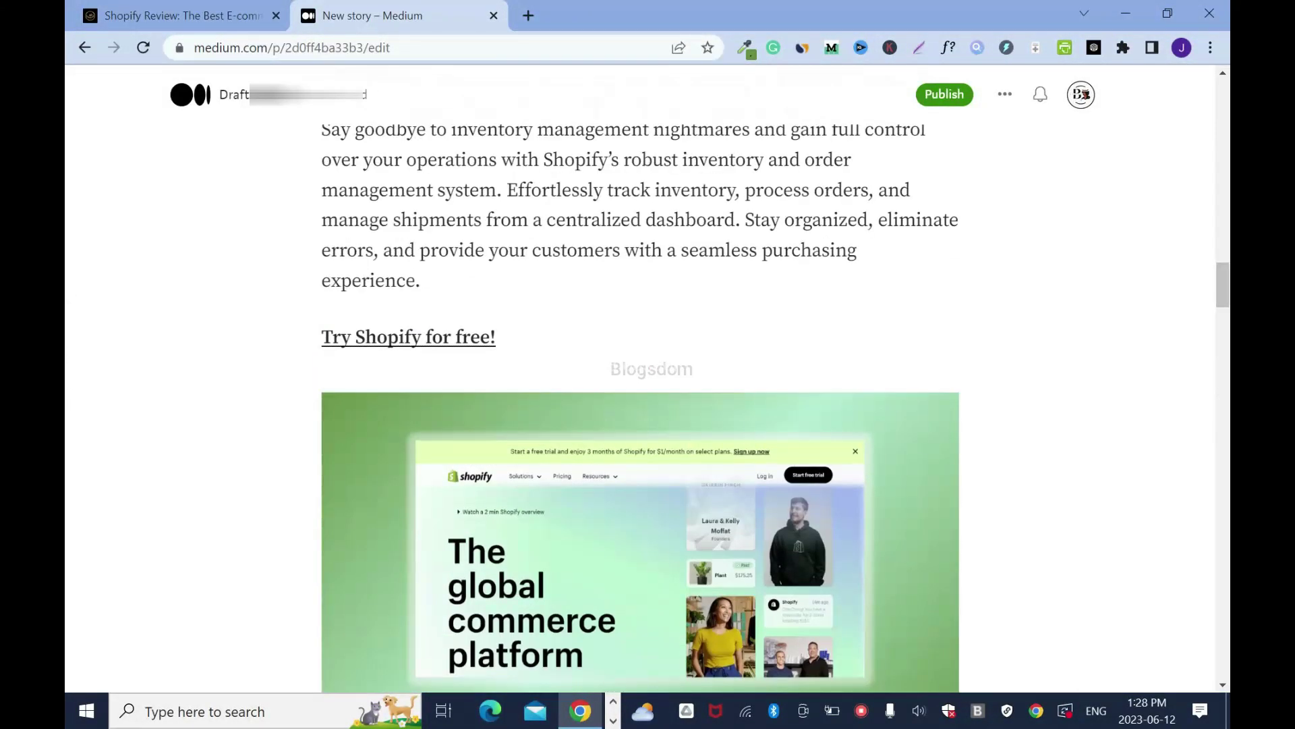
key("ctrl+z")
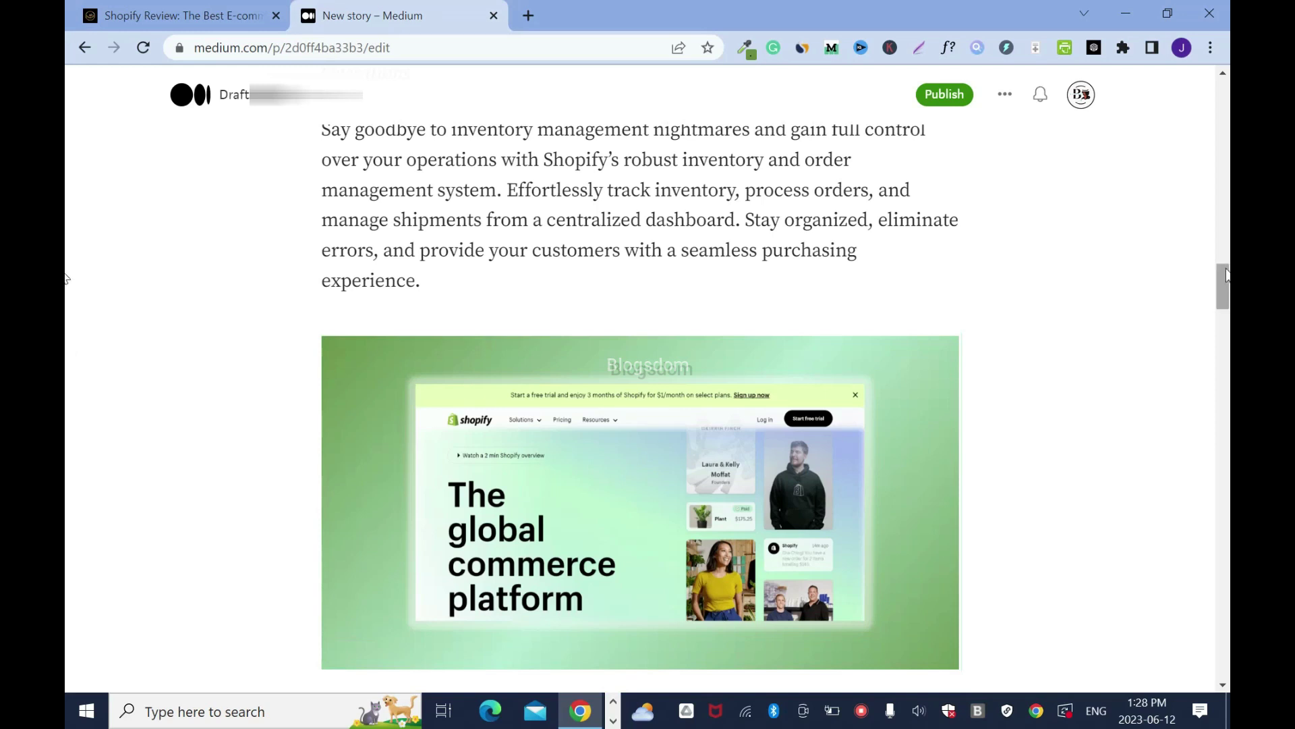
Step: Close the empty gap under the features heading and jump to the story's end
scroll(68, 292, "up", 15)
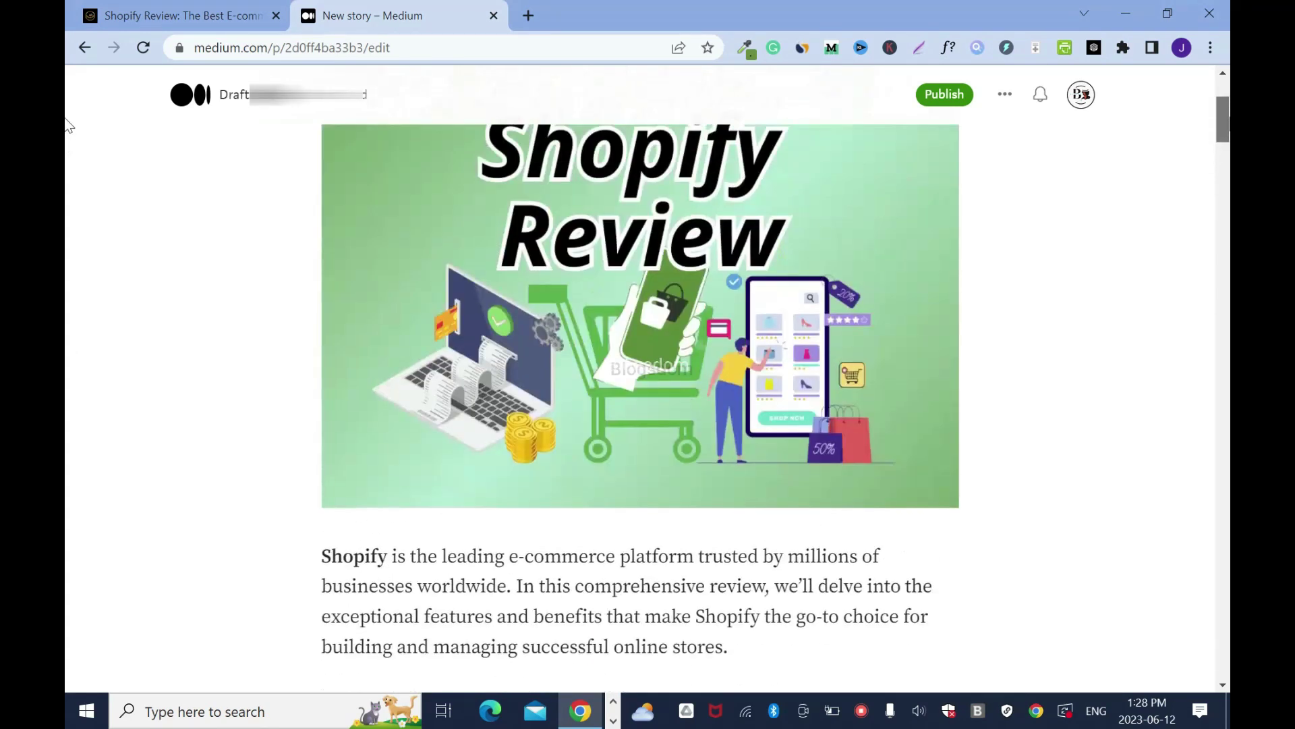
scroll(68, 114, "down", 10)
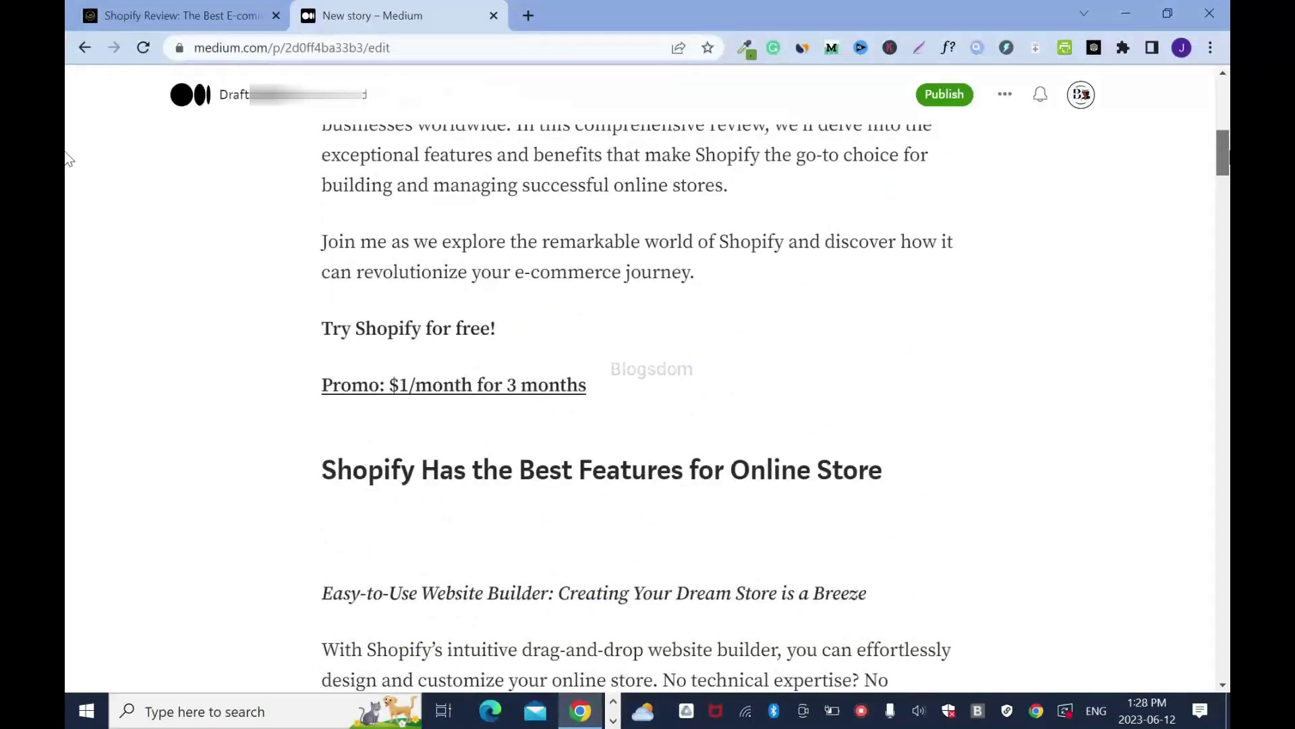
scroll(67, 159, "up", 5)
scroll(67, 169, "down", 10)
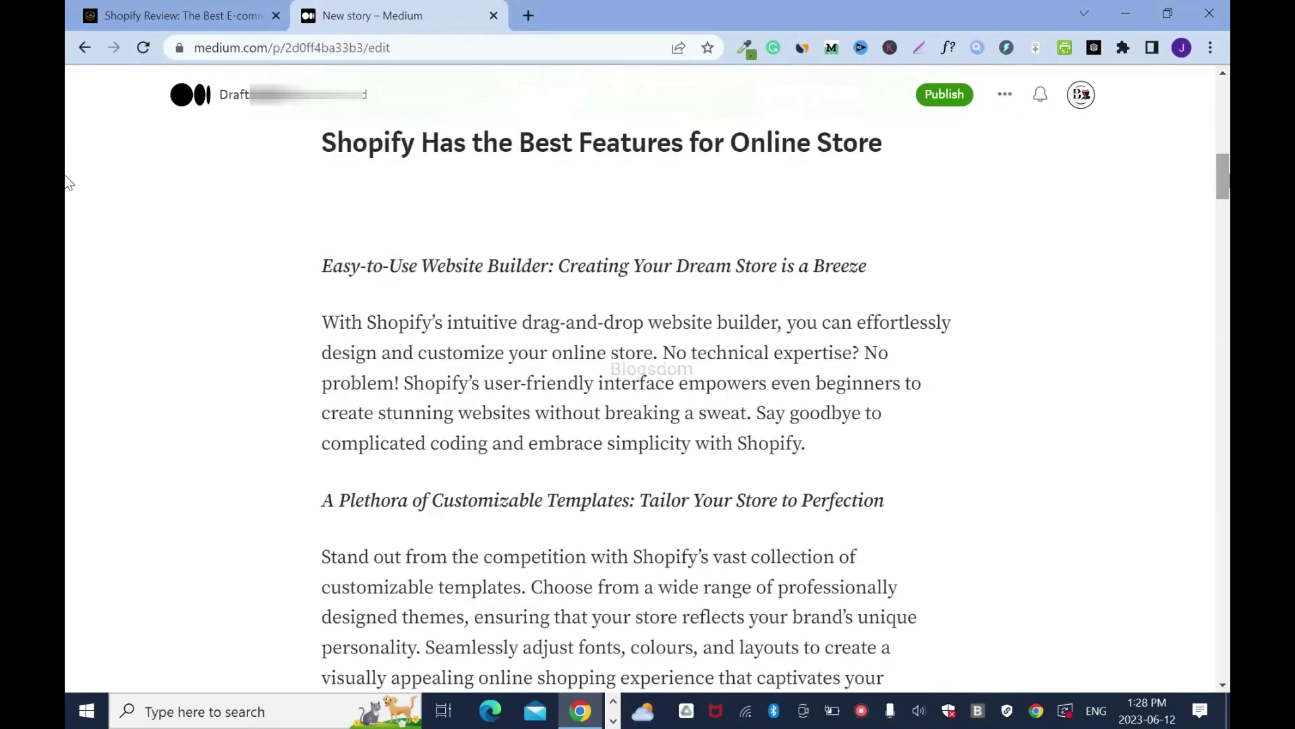
key("BackSpace")
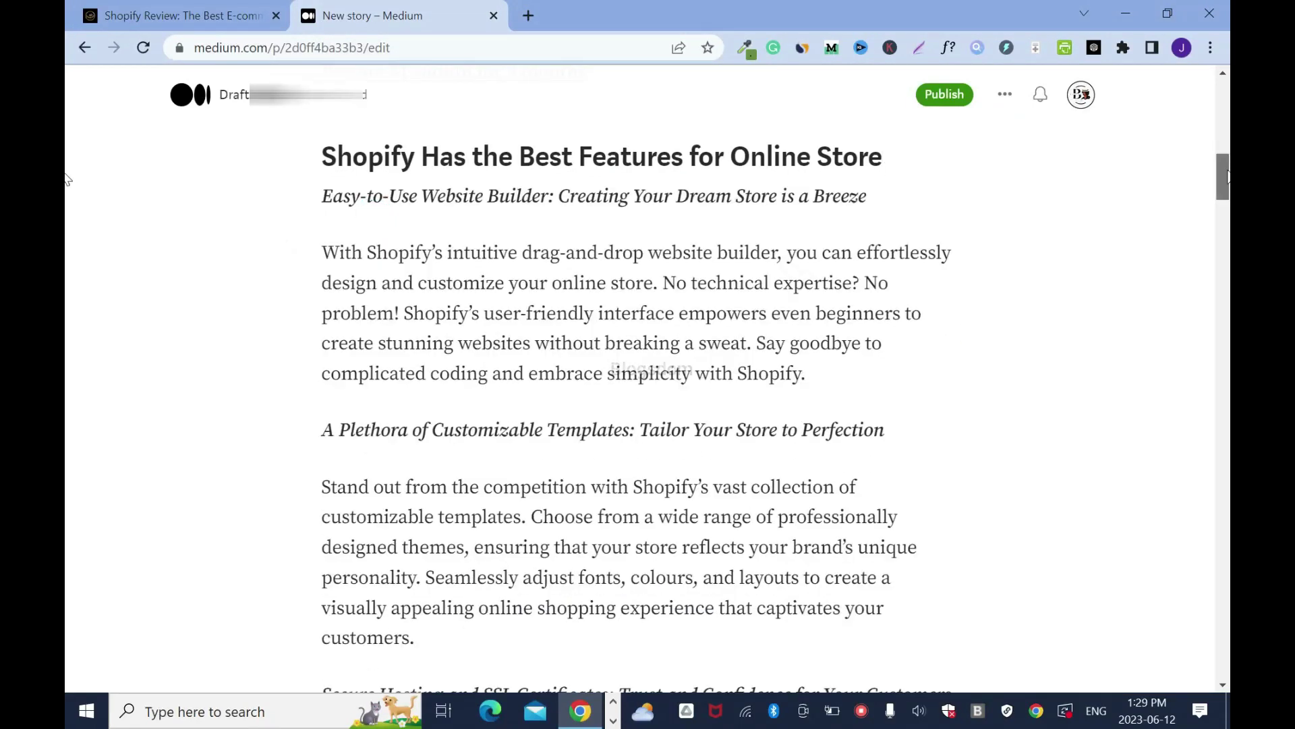
scroll(68, 216, "down", 7)
key("ctrl+End")
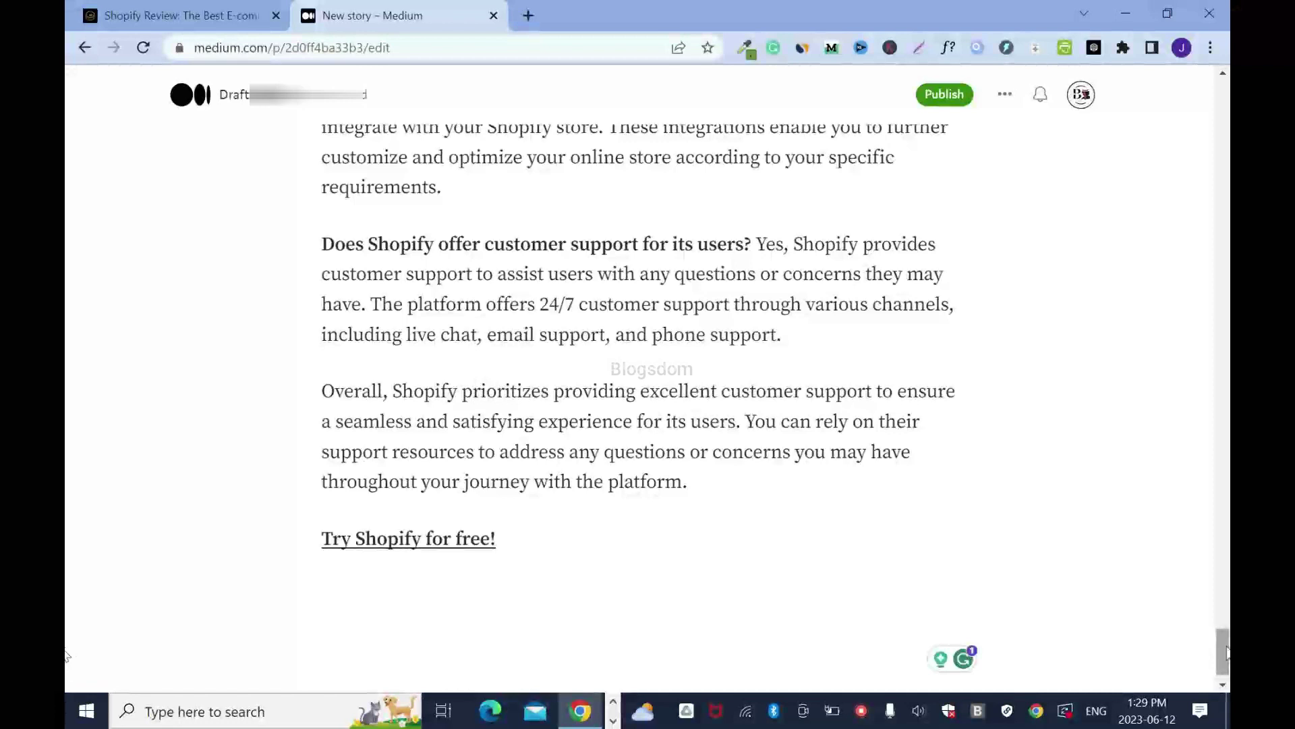
Step: Copy the Affiliate Disclosure paragraph from the successpage.io review and paste it below 'Try Shopify for free!'
key("ctrl+shift+Tab")
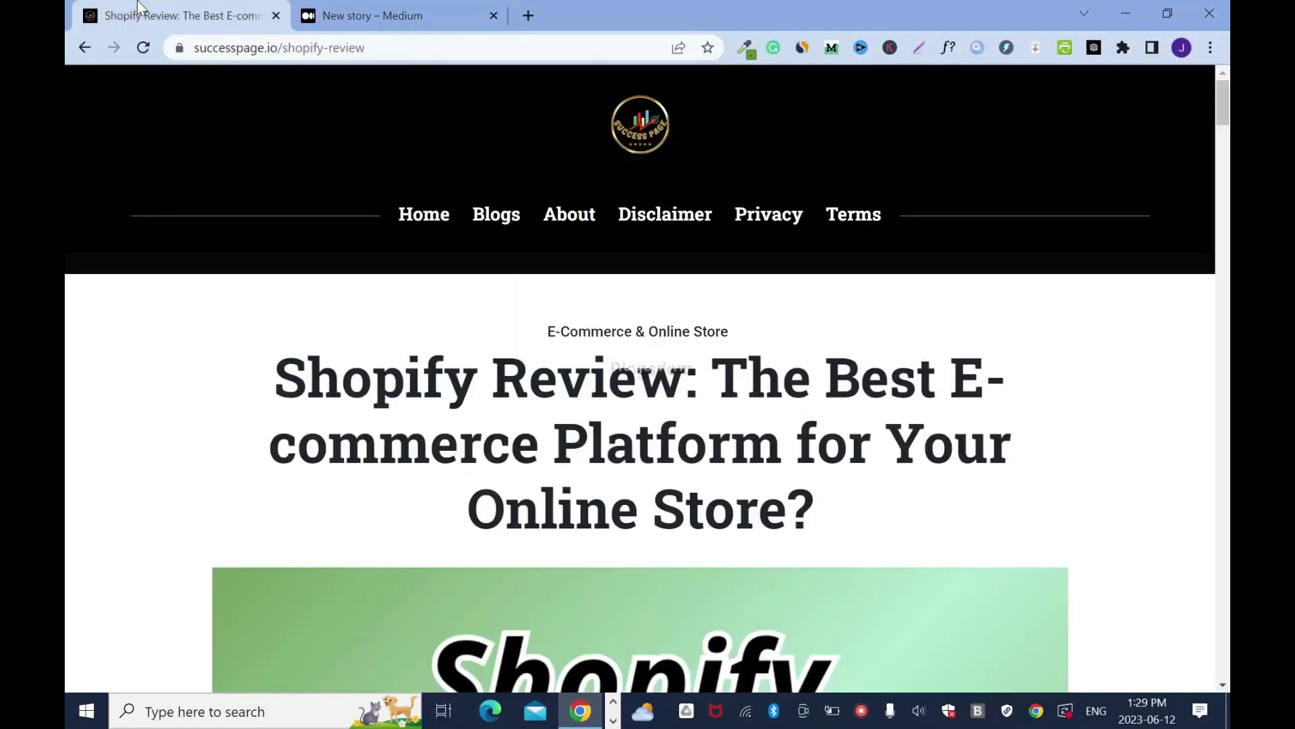
key("End")
left_click_drag(1223, 621, 1213, 603)
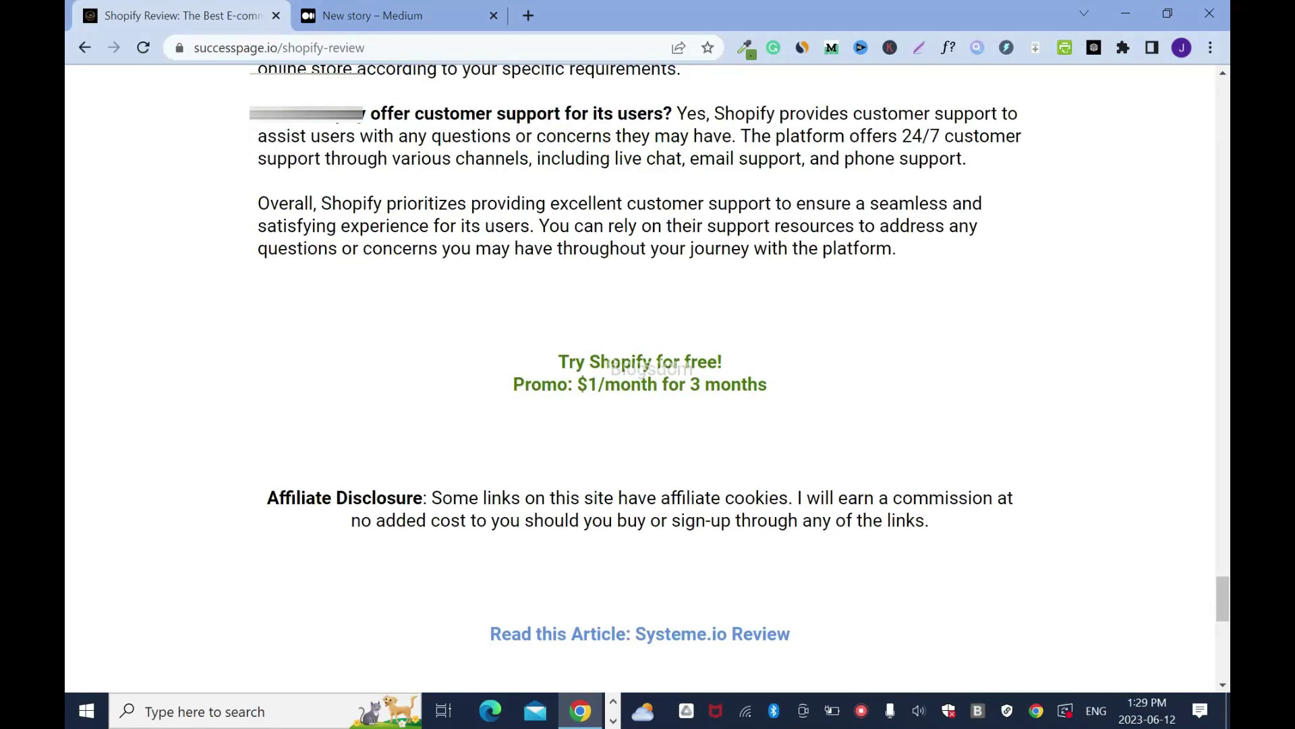
left_click_drag(266, 497, 1132, 533)
key("ctrl+c")
left_click(394, 15)
mouse_move(313, 589)
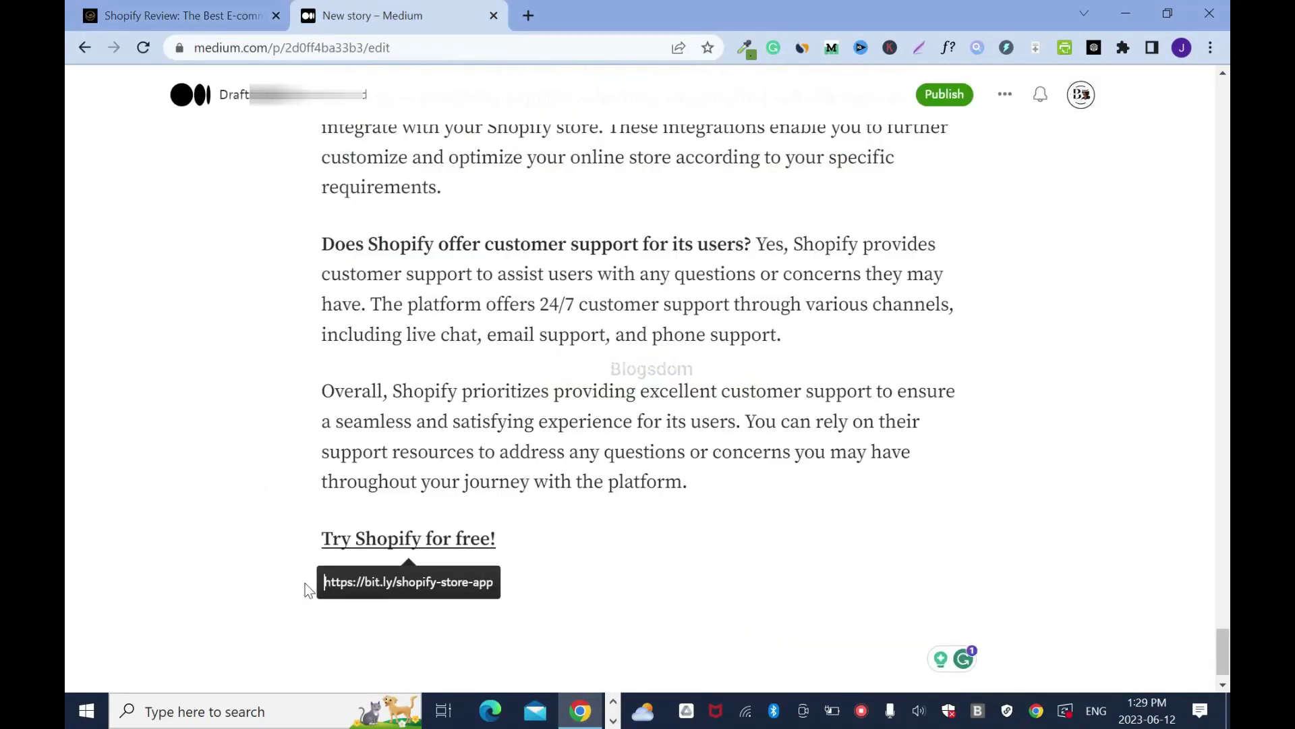
left_click(385, 590)
key("Return")
key("ctrl+v")
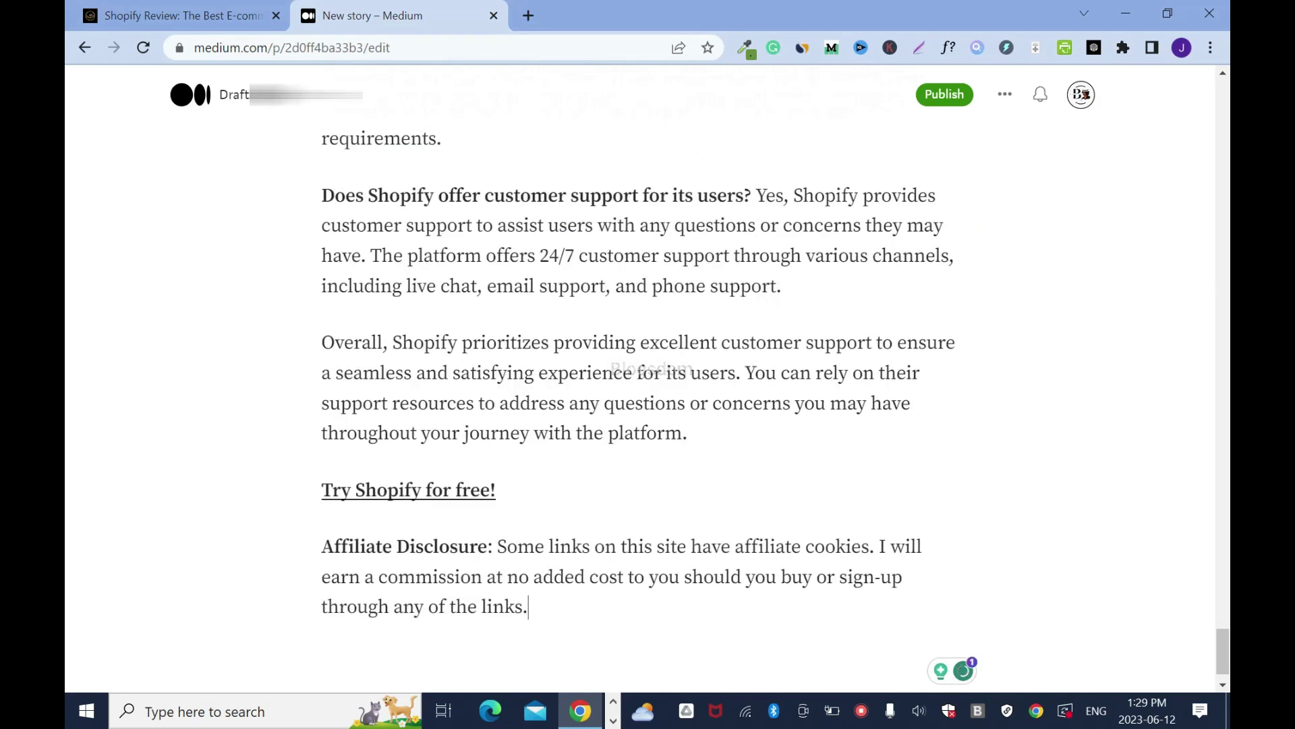
Step: Insert a section separator above the Affiliate Disclosure paragraph
left_click(322, 546)
key("Return")
left_click(283, 547)
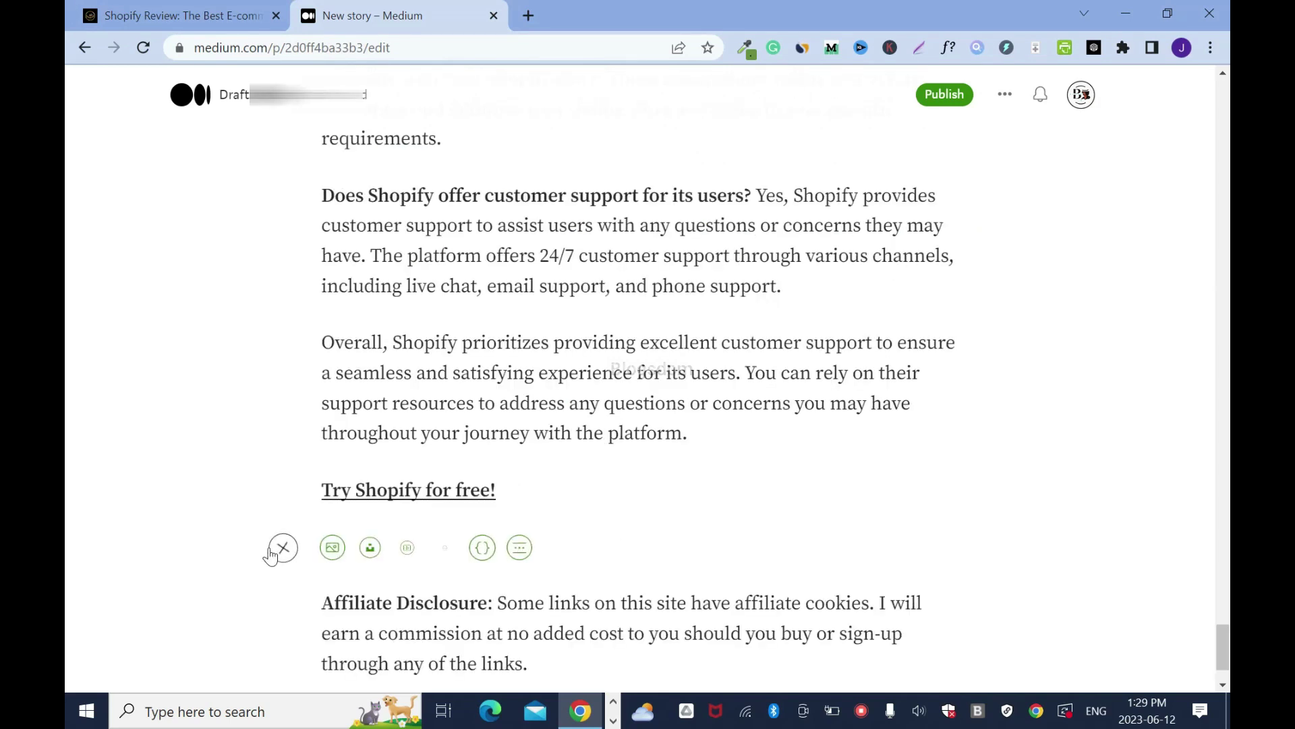
left_click(514, 543)
left_click_drag(1224, 646, 1225, 550)
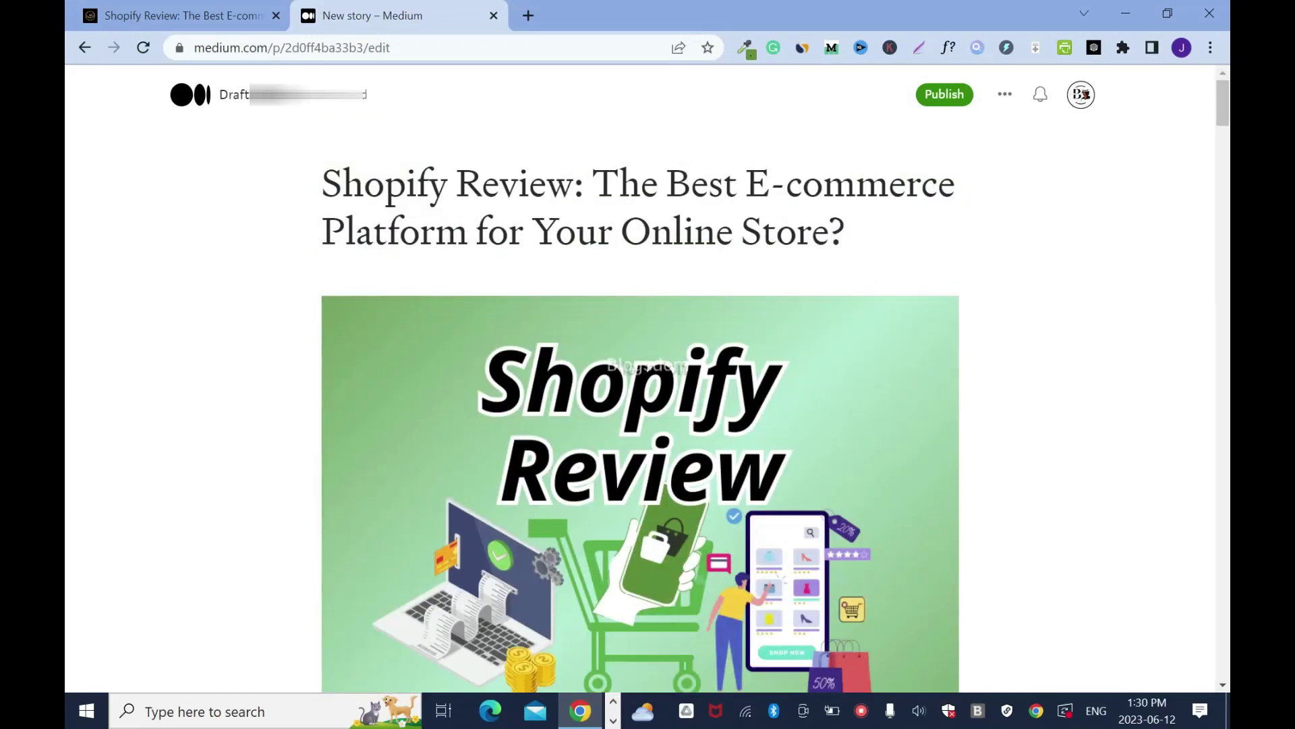
Step: In the publish settings, add the topics Shopify, Online Marketing and Business
left_click(938, 98)
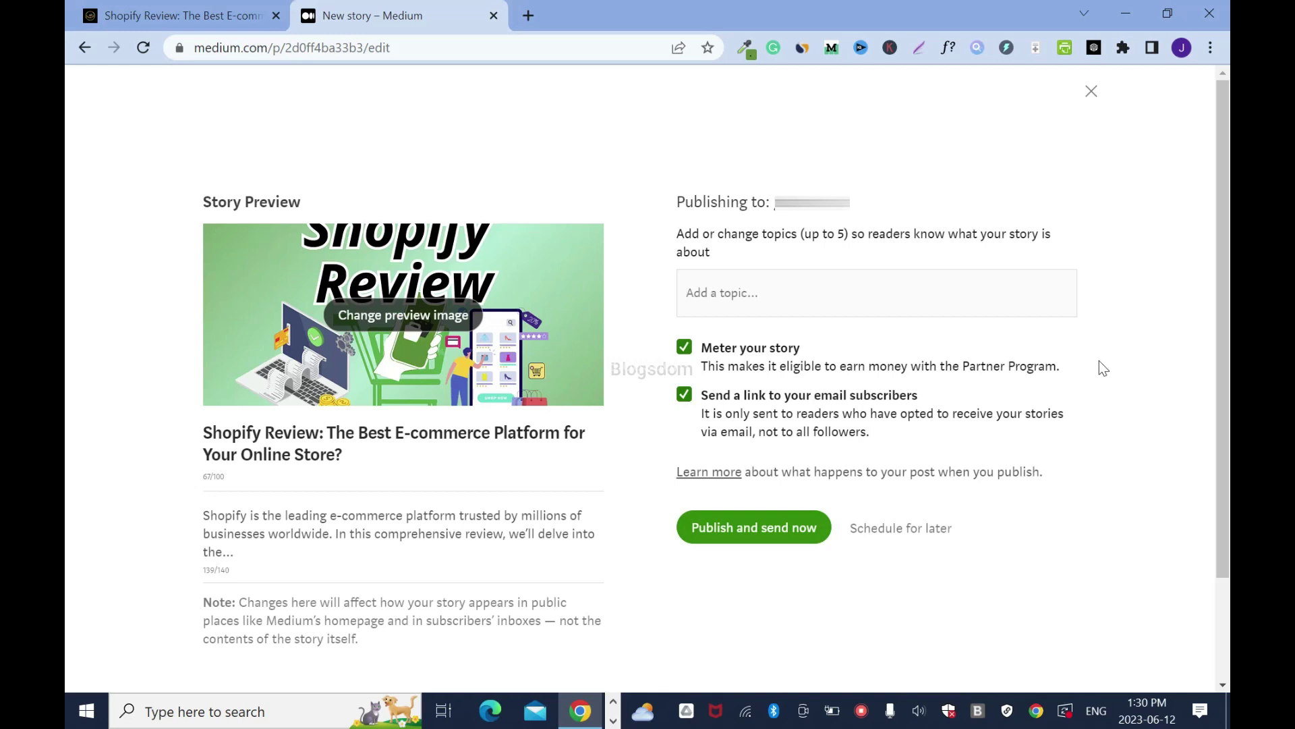
type("shopify")
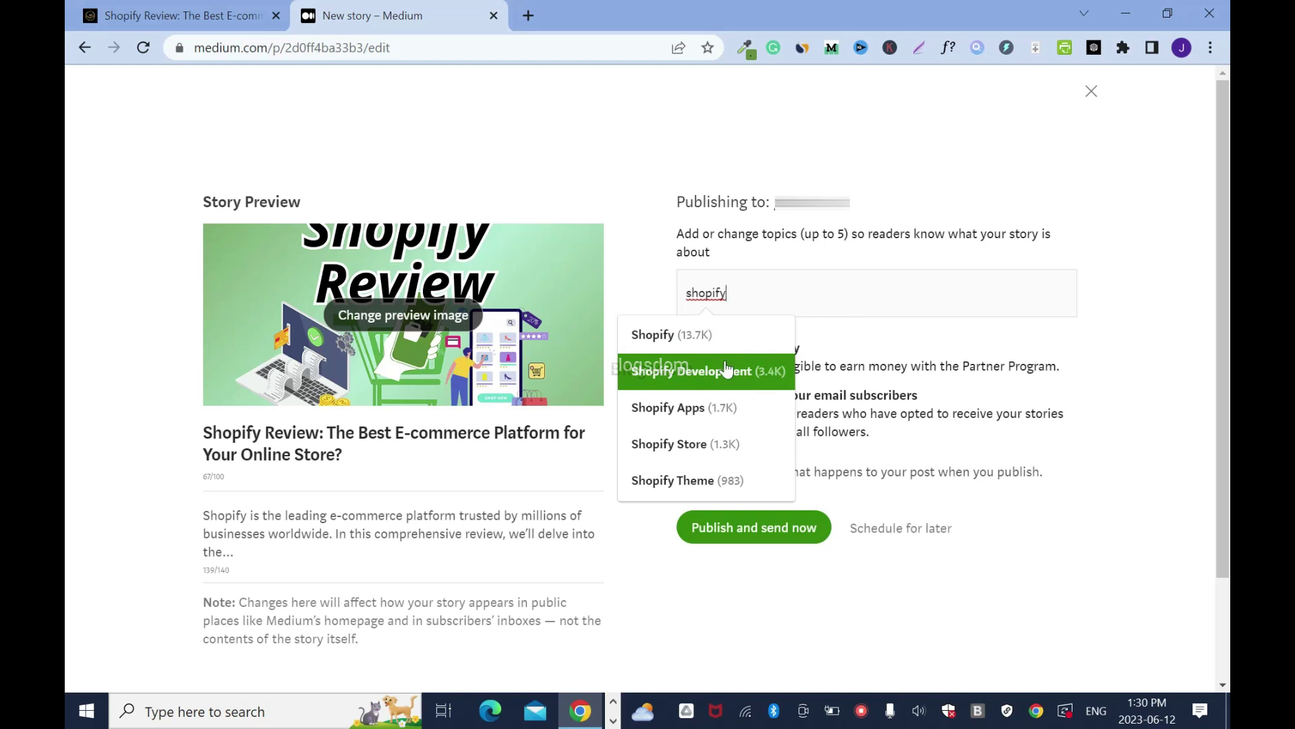
key("Return")
type("online")
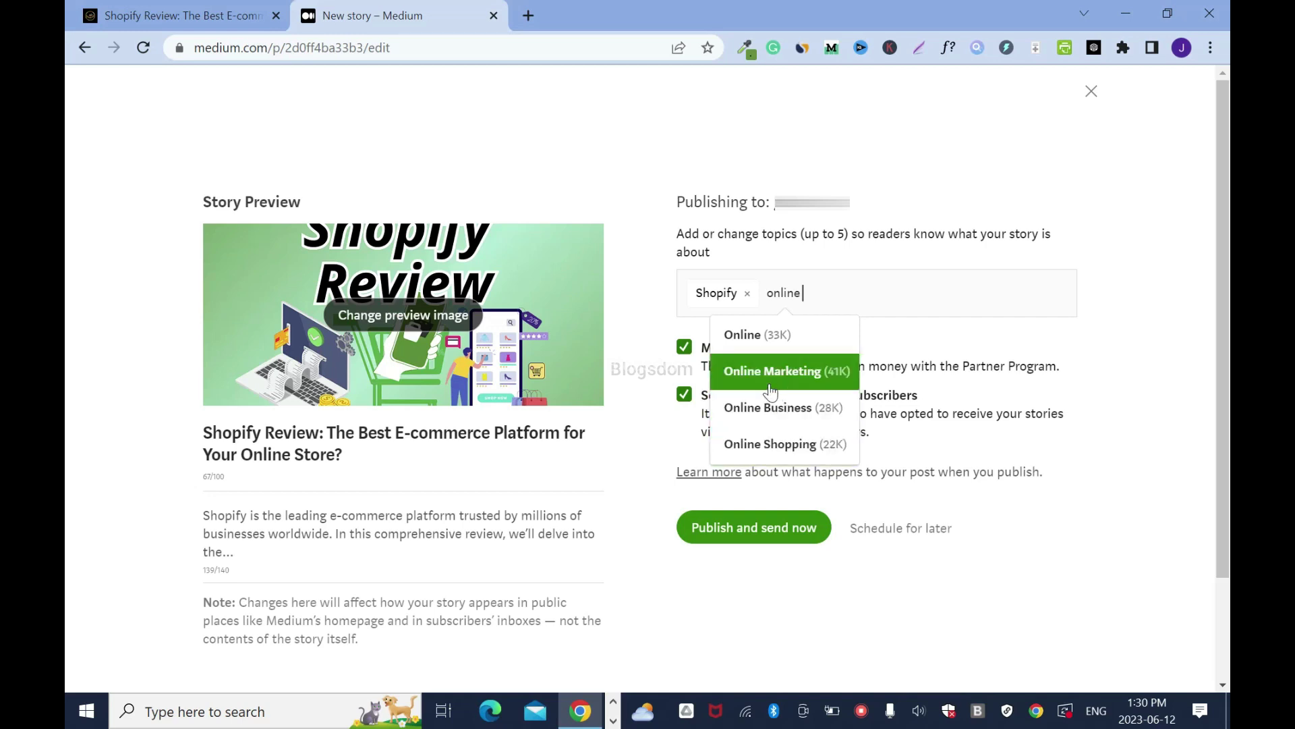
left_click(803, 378)
type("bus")
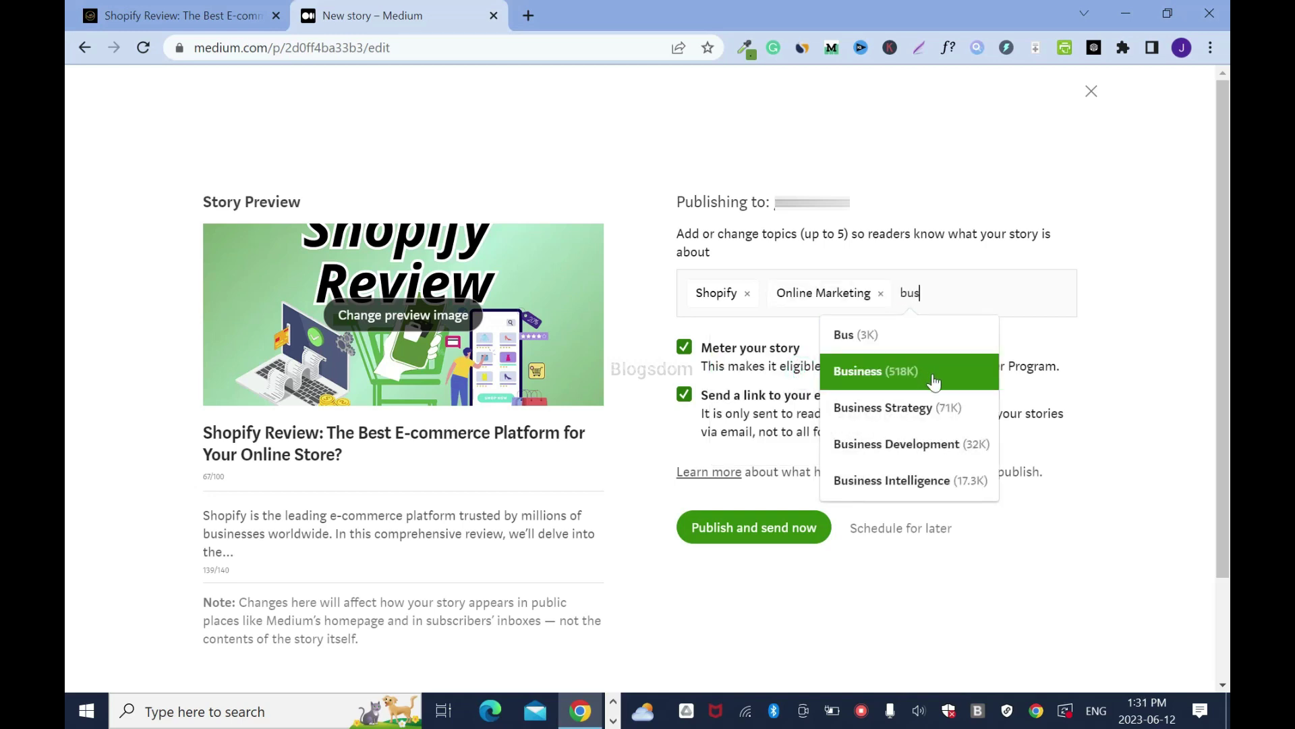
left_click(934, 382)
Step: Add Online Store, then replace an accidental Website topic with Marketing
type("on")
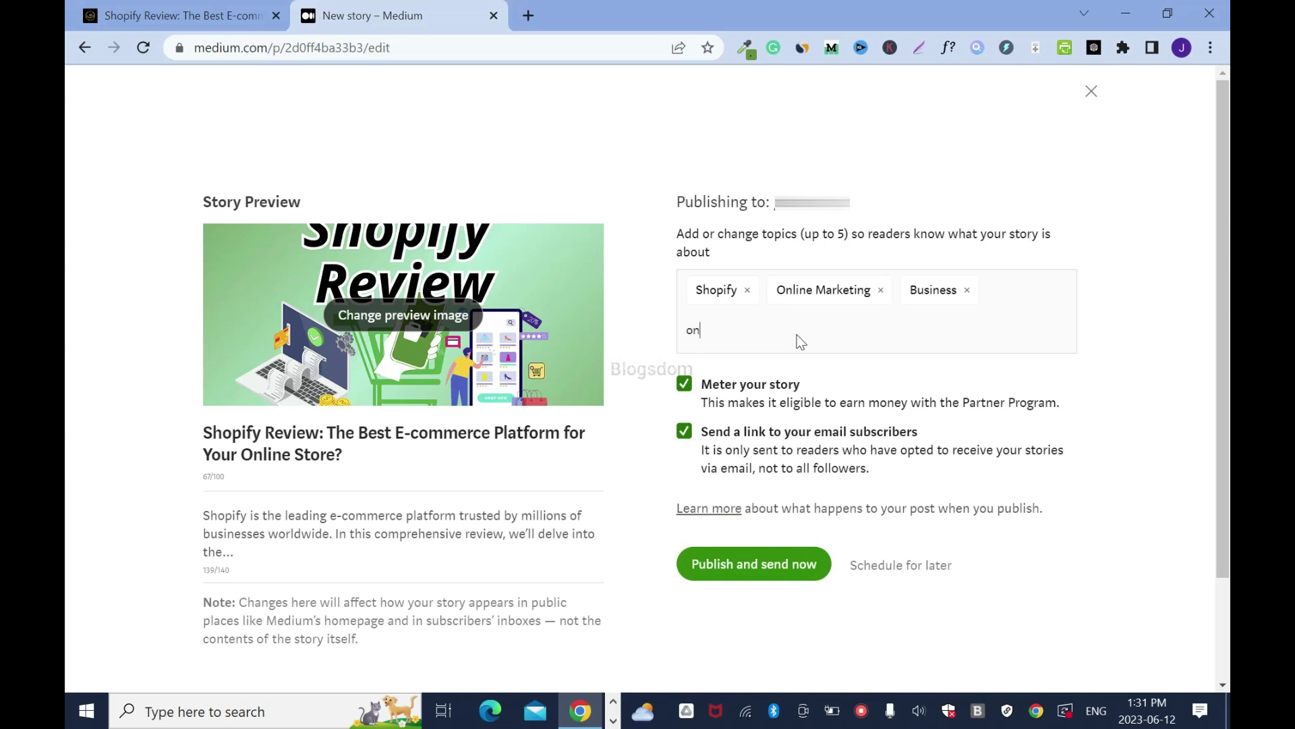
type("line sto")
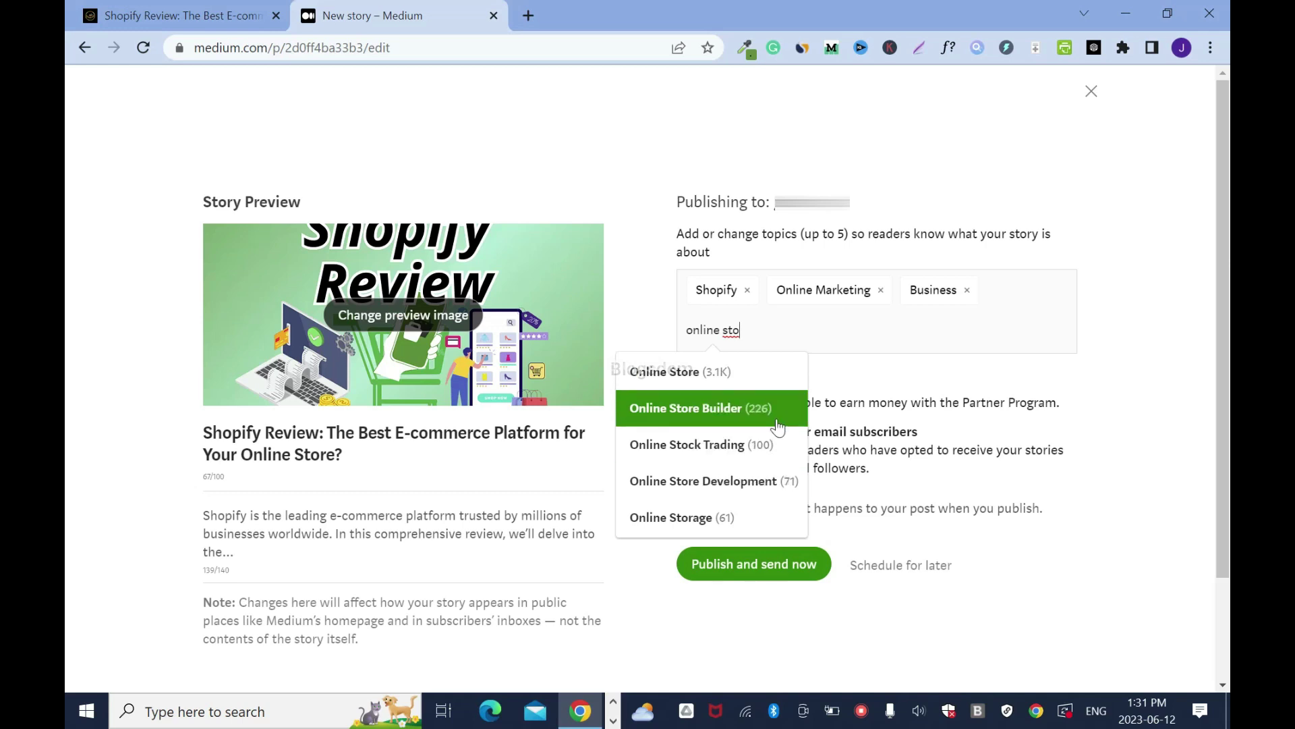
left_click(723, 383)
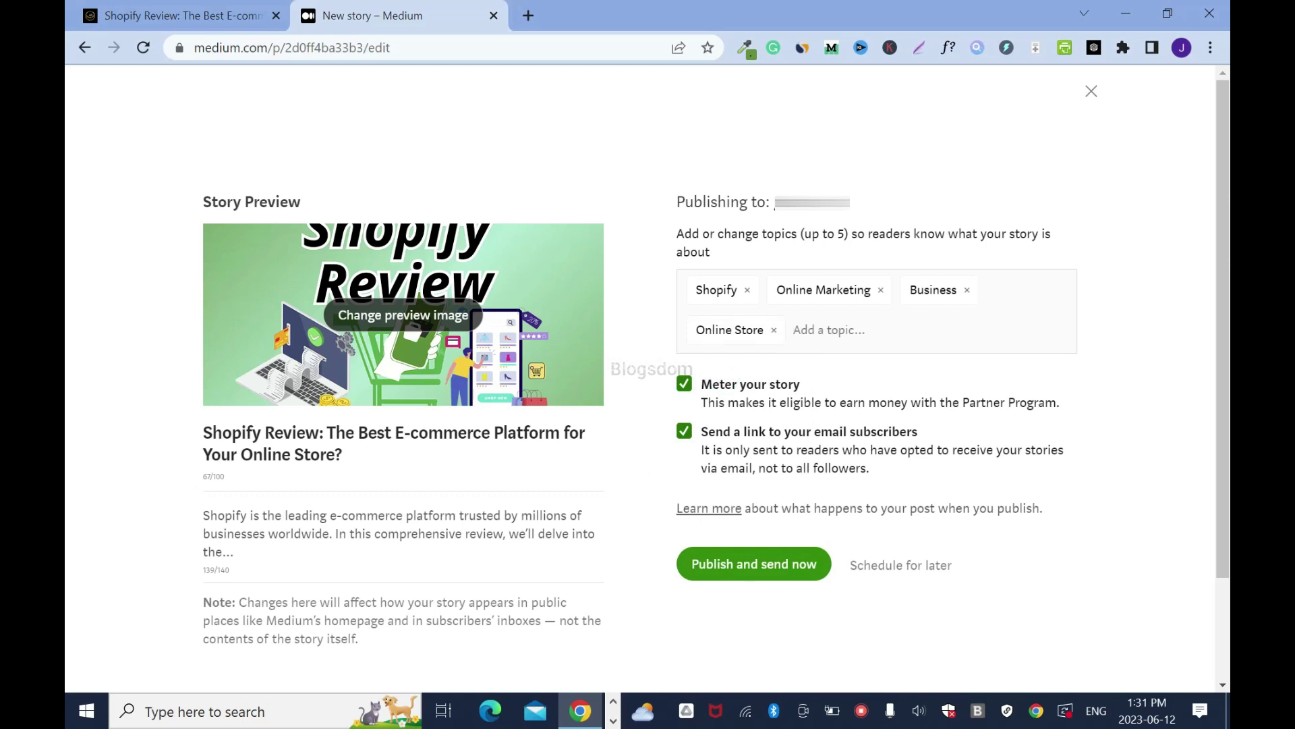
type("webs")
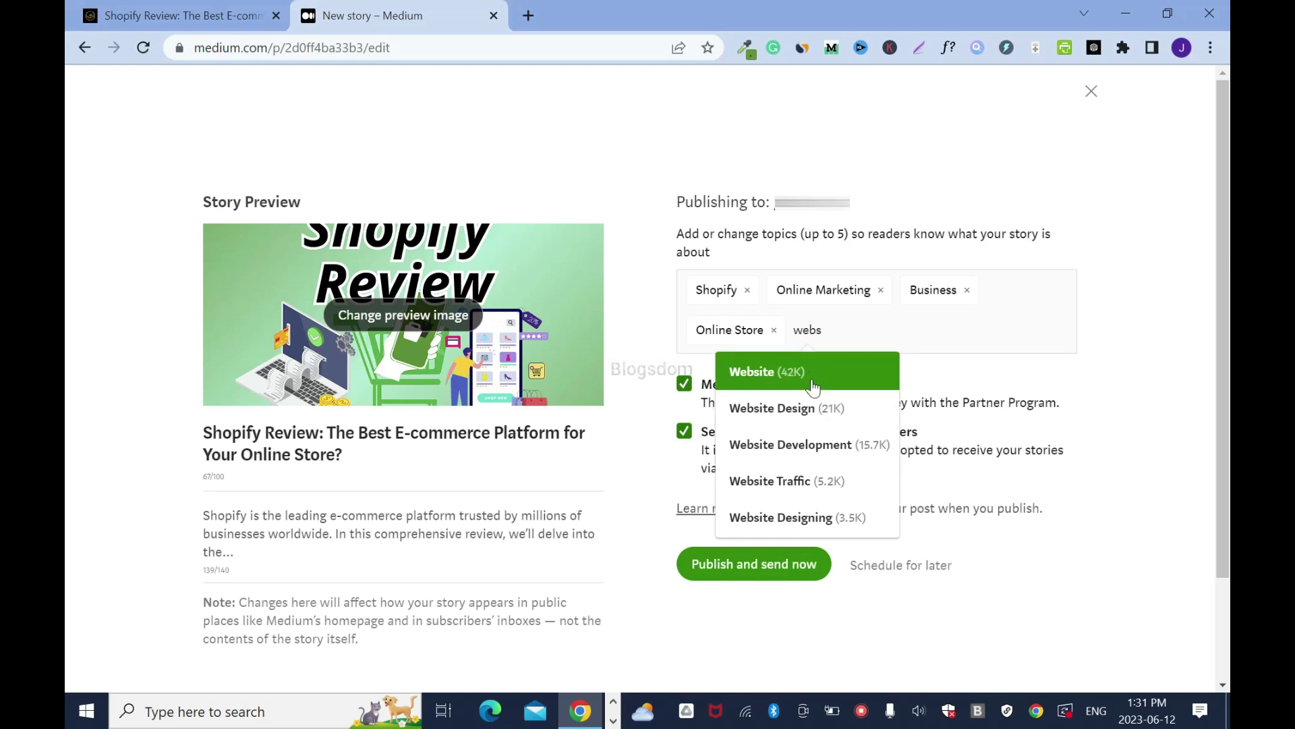
left_click(813, 385)
key("BackSpace")
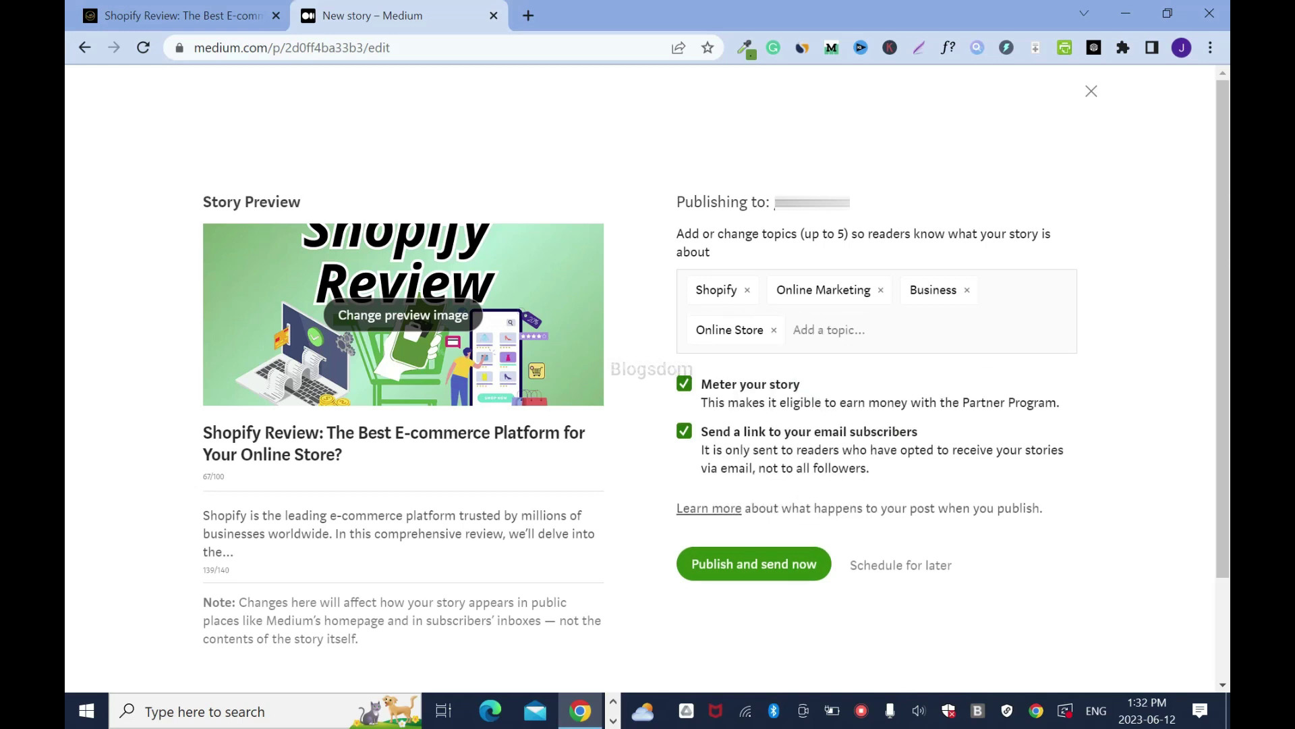
type("mar")
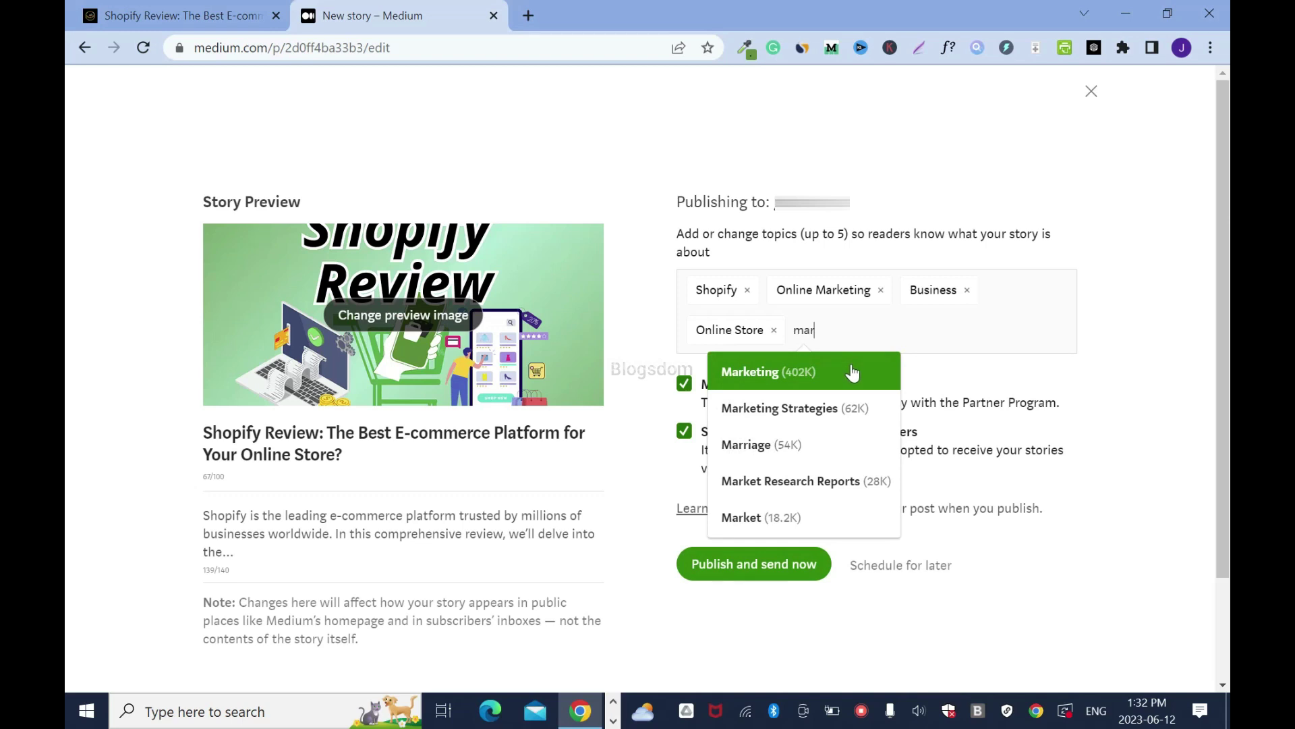
left_click(852, 367)
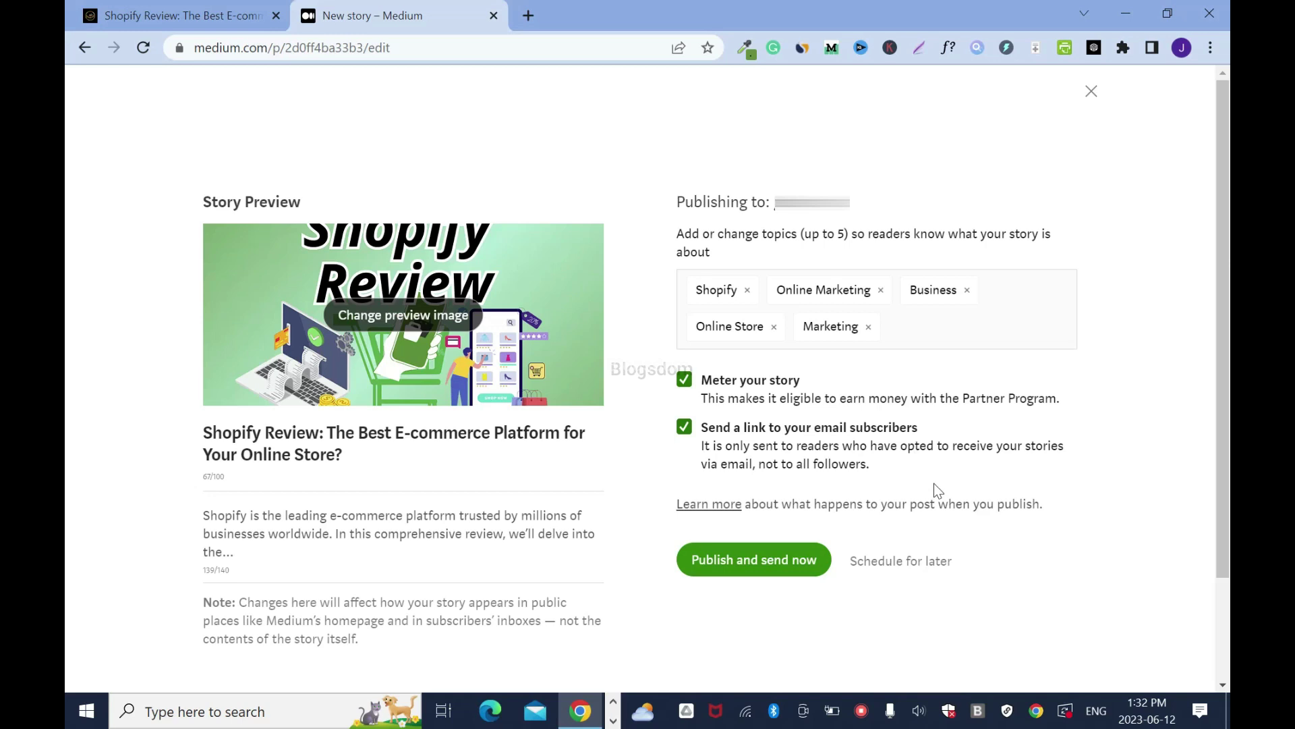
Step: Publish the story with 'Publish and send now' and open the published story's ••• options
left_click(806, 563)
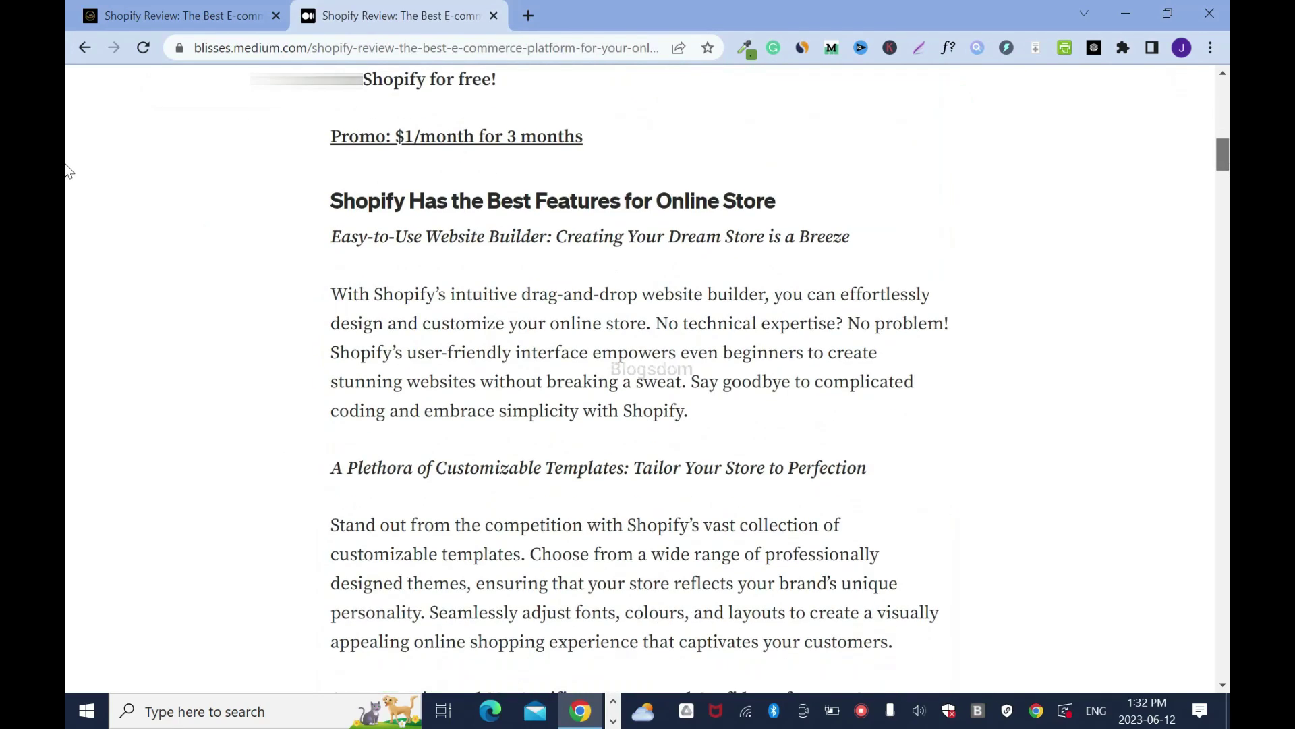
scroll(67, 176, "up", 4)
scroll(67, 176, "down", 3)
scroll(67, 176, "down", 20)
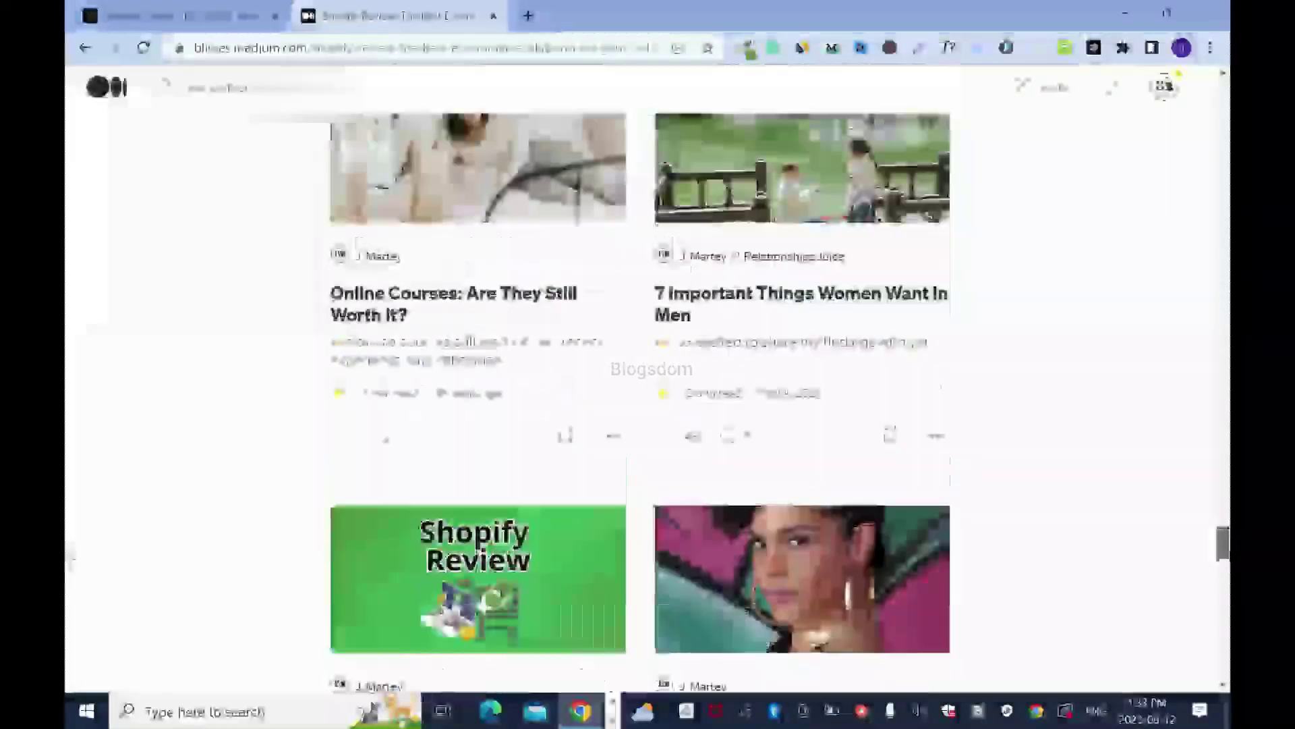
left_click_drag(1222, 543, 1221, 300)
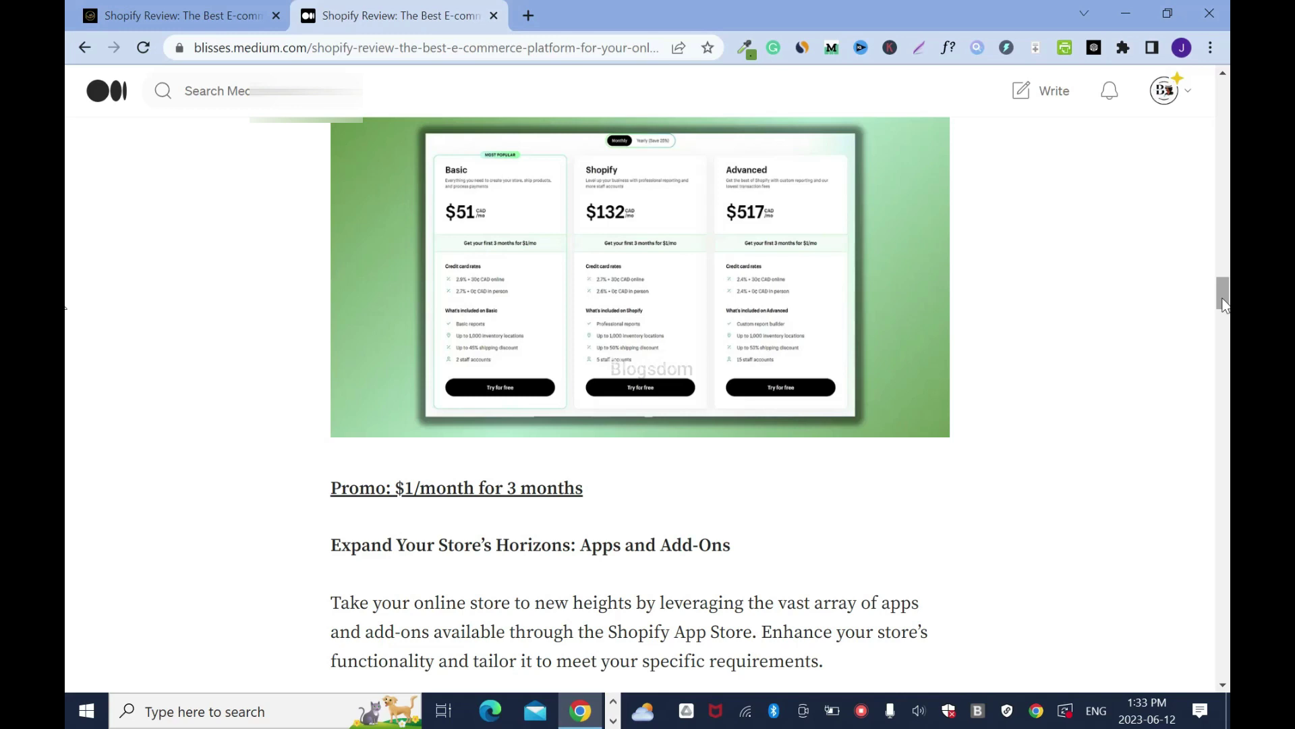
left_click_drag(1223, 304, 1222, 108)
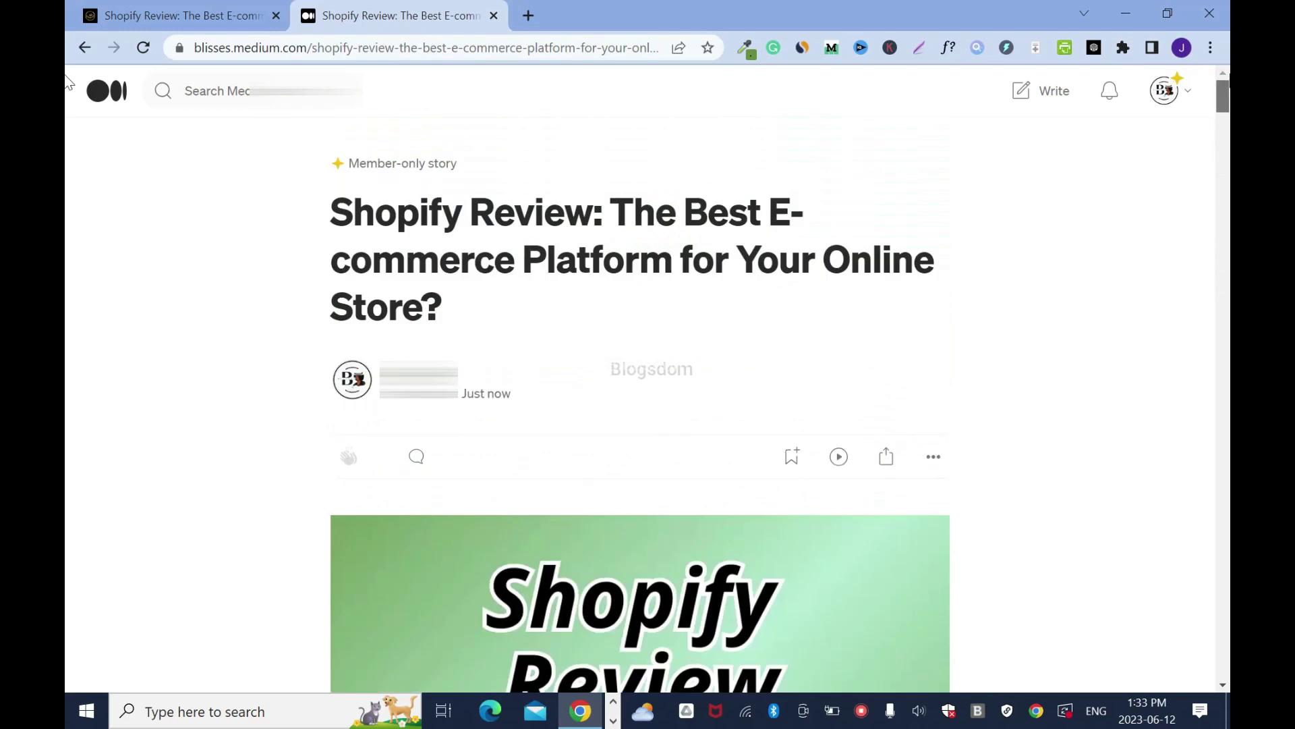
left_click(934, 461)
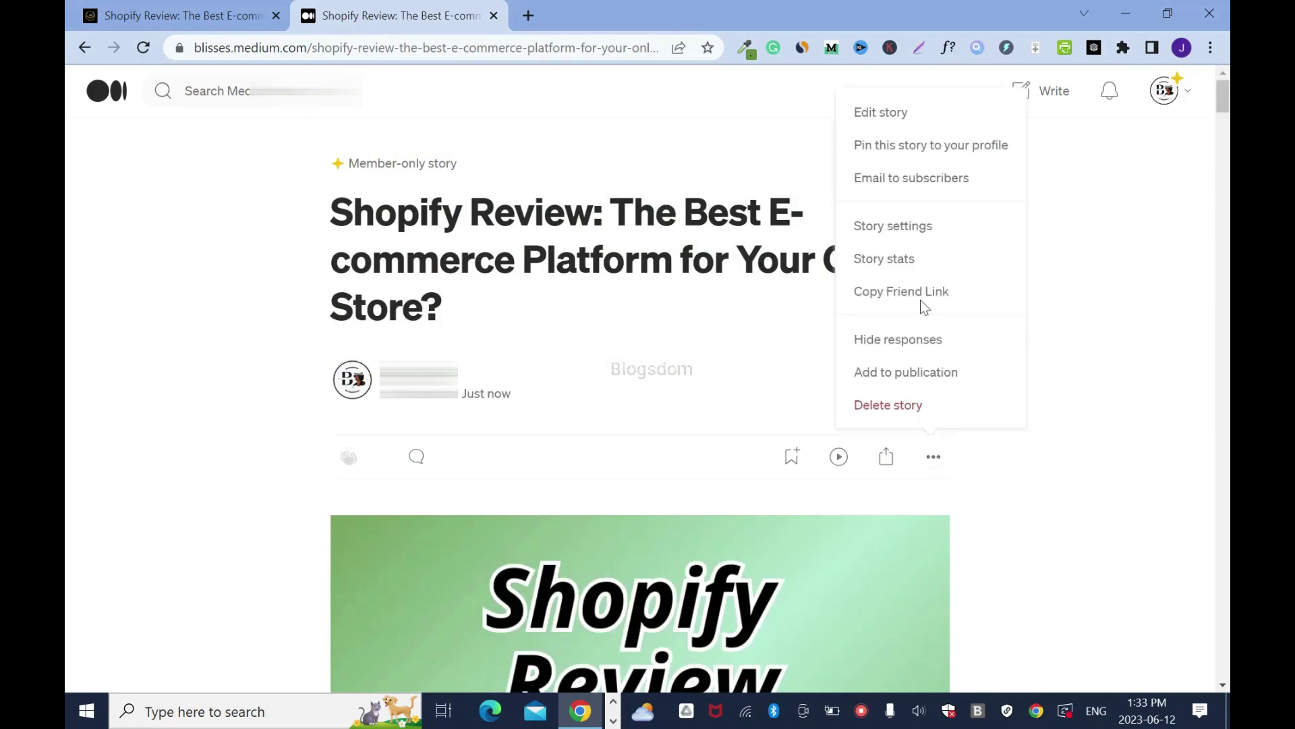
Step: In Story settings' Advanced Settings, mark the story as originally published elsewhere
left_click(908, 227)
scroll(70, 405, "down", 20)
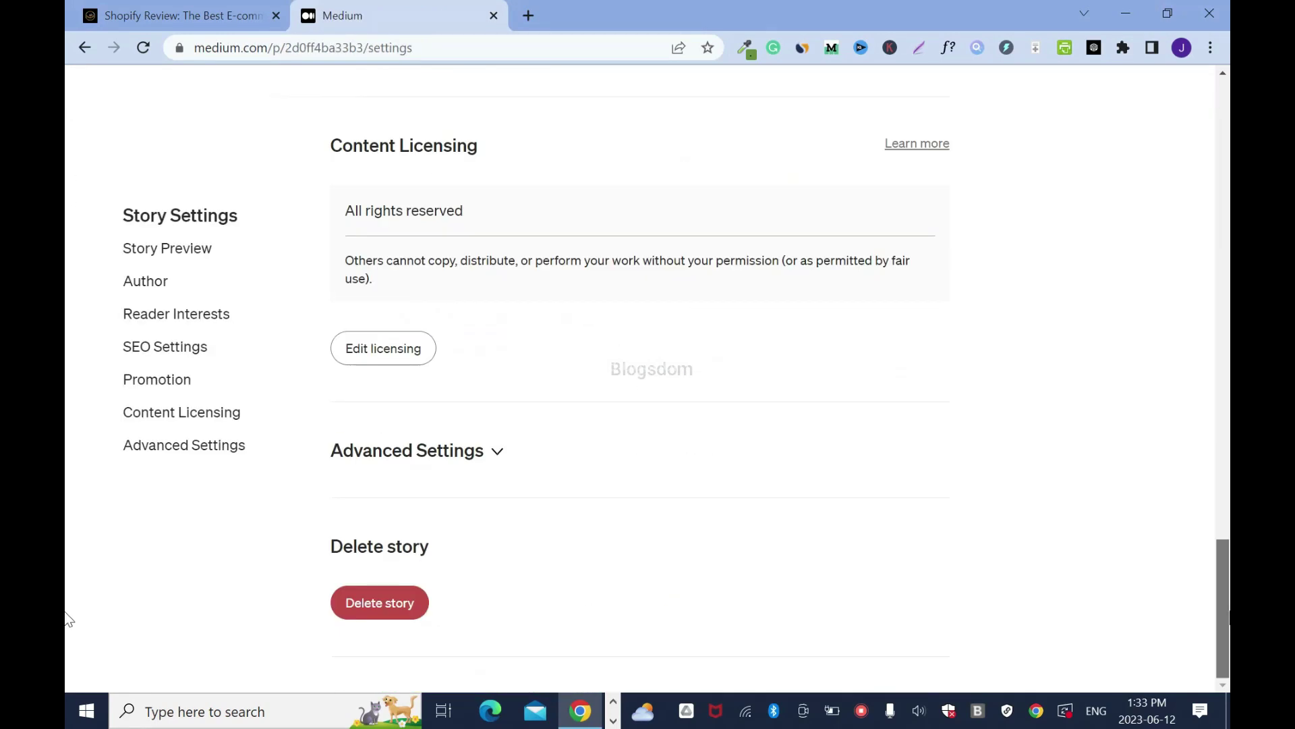
left_click(492, 451)
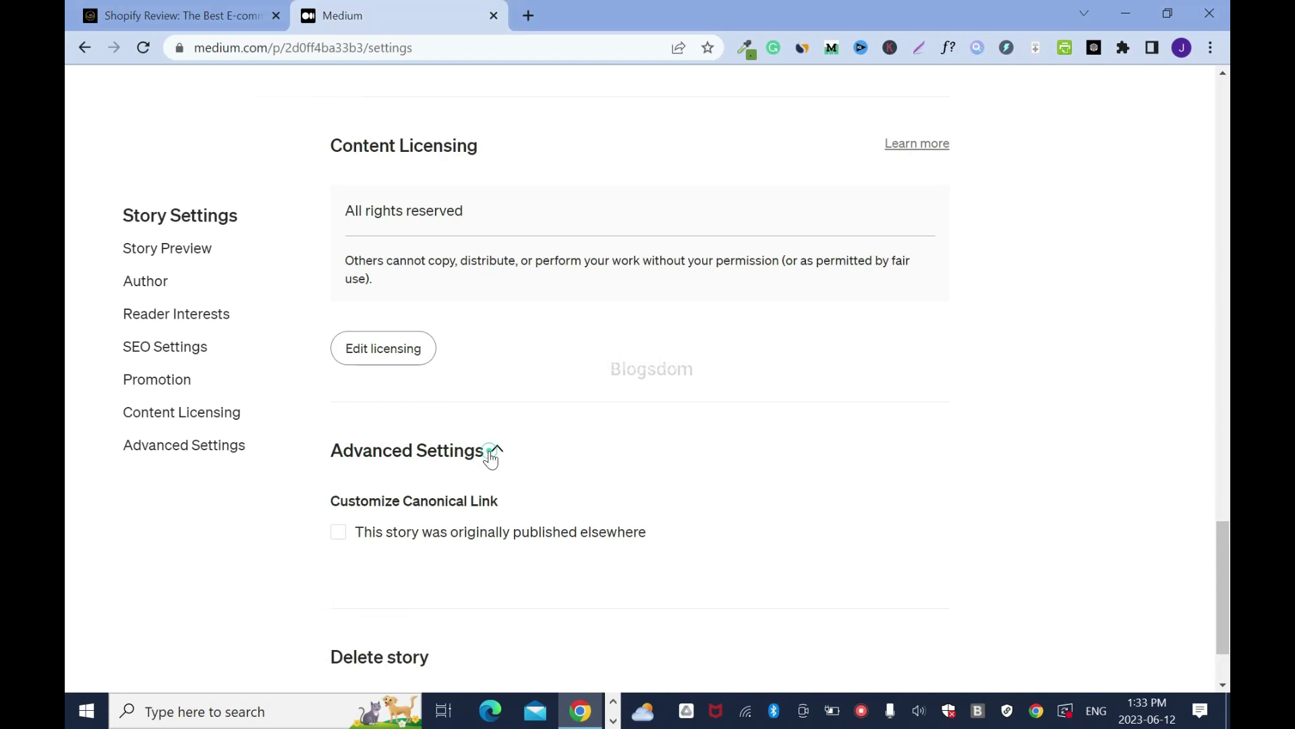
left_click(339, 535)
scroll(72, 607, "down", 3)
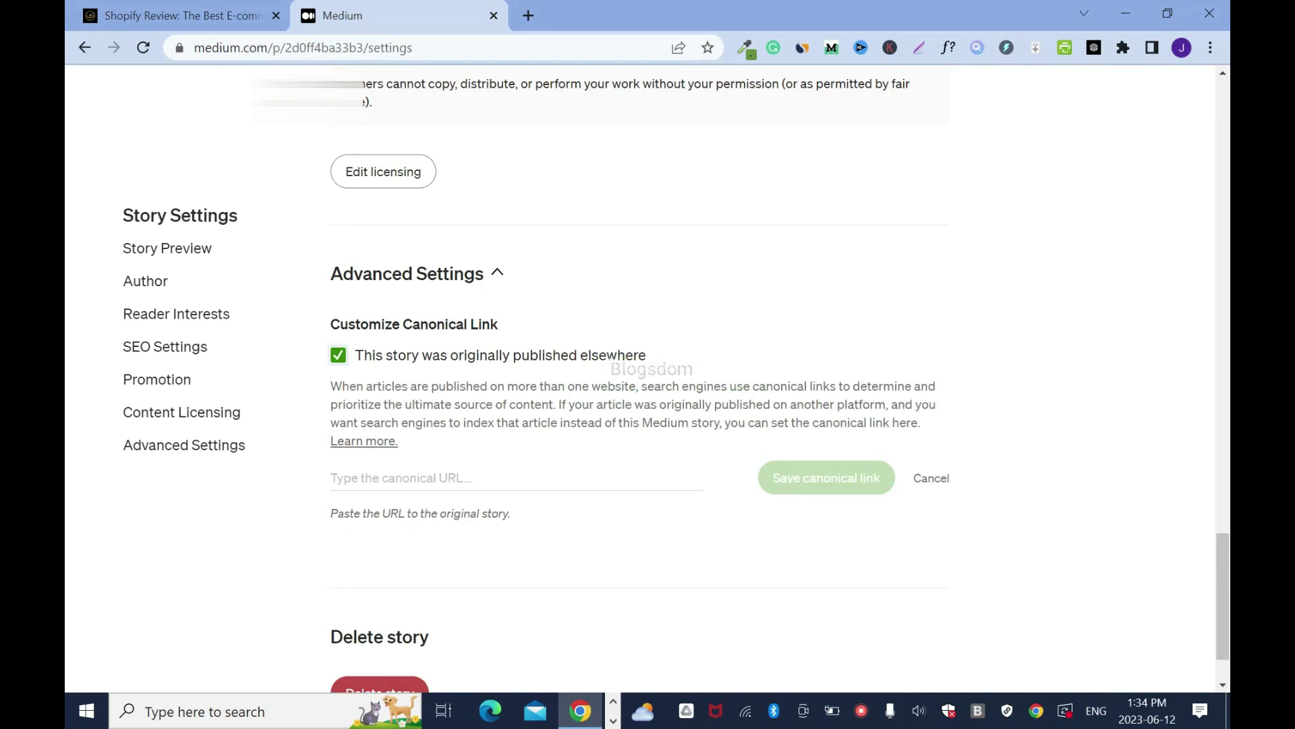
Step: Copy the successpage.io review URL, paste it as the canonical link, and save it
left_click(176, 15)
left_click_drag(194, 47, 466, 50)
right_click(261, 51)
left_click(332, 152)
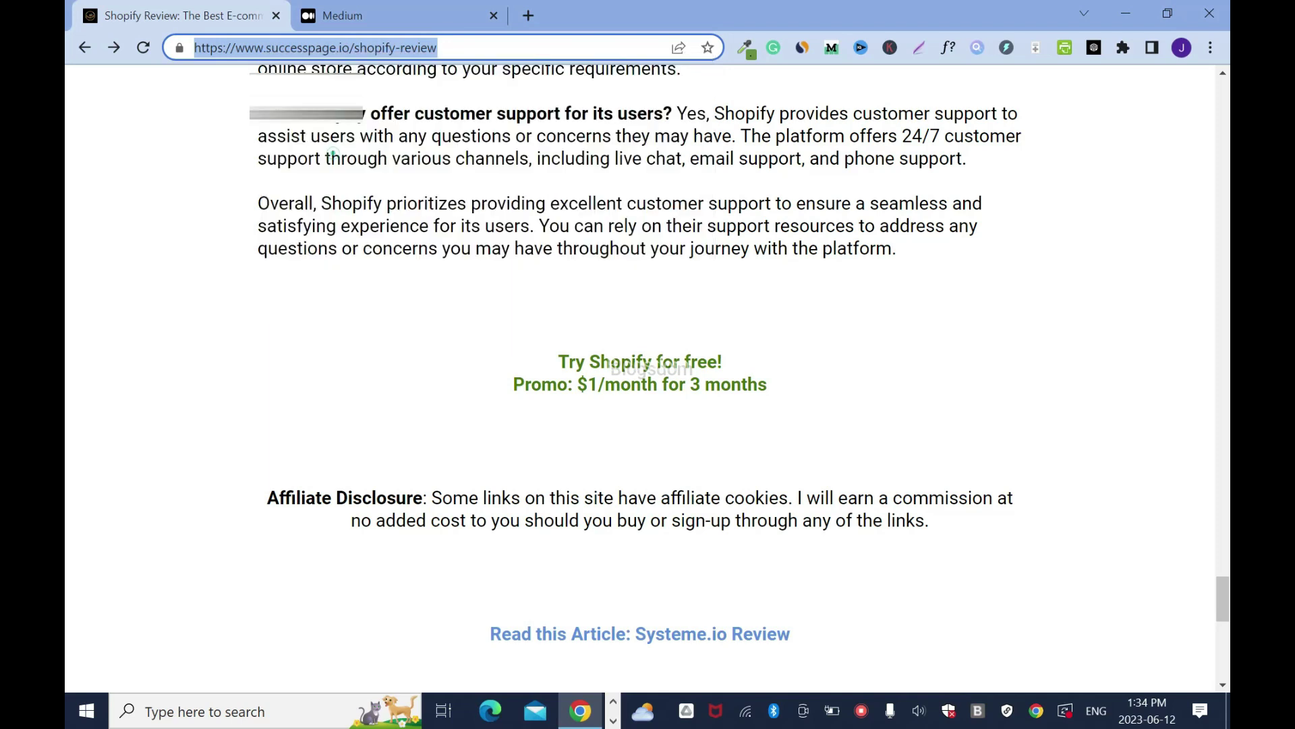
left_click(357, 19)
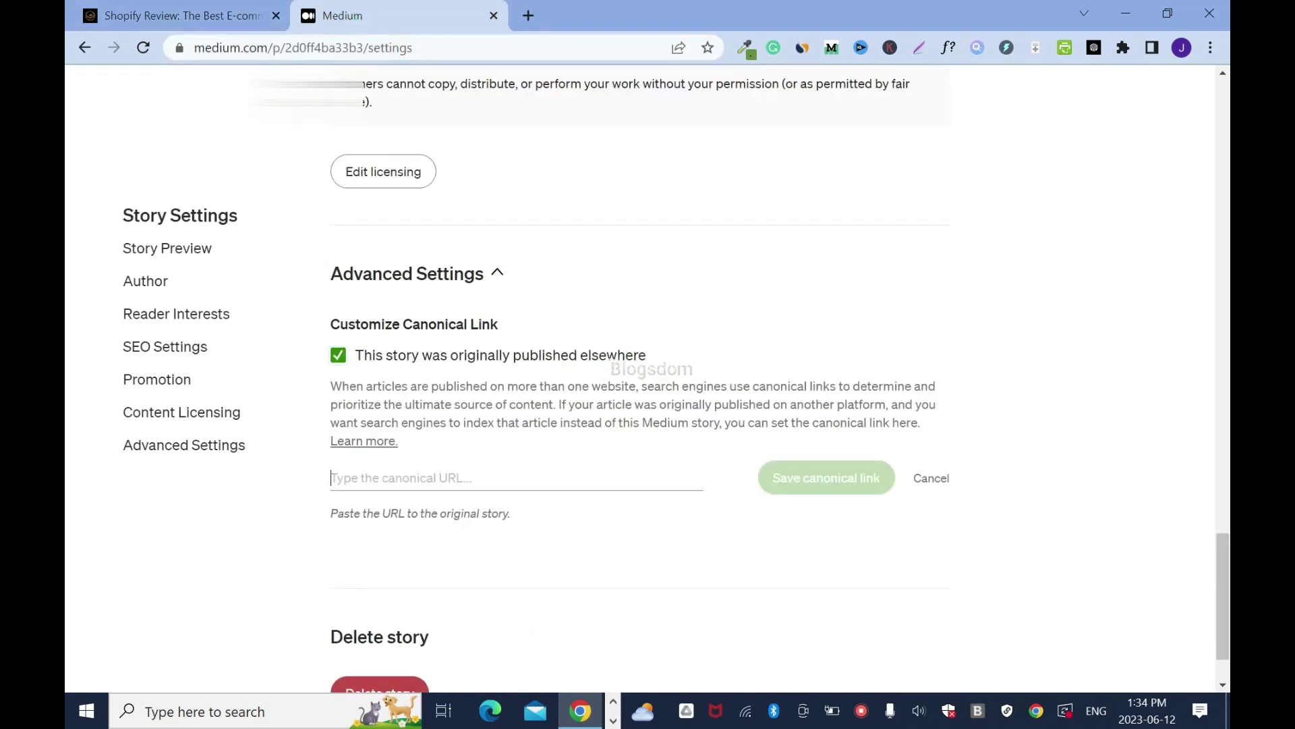
right_click(453, 467)
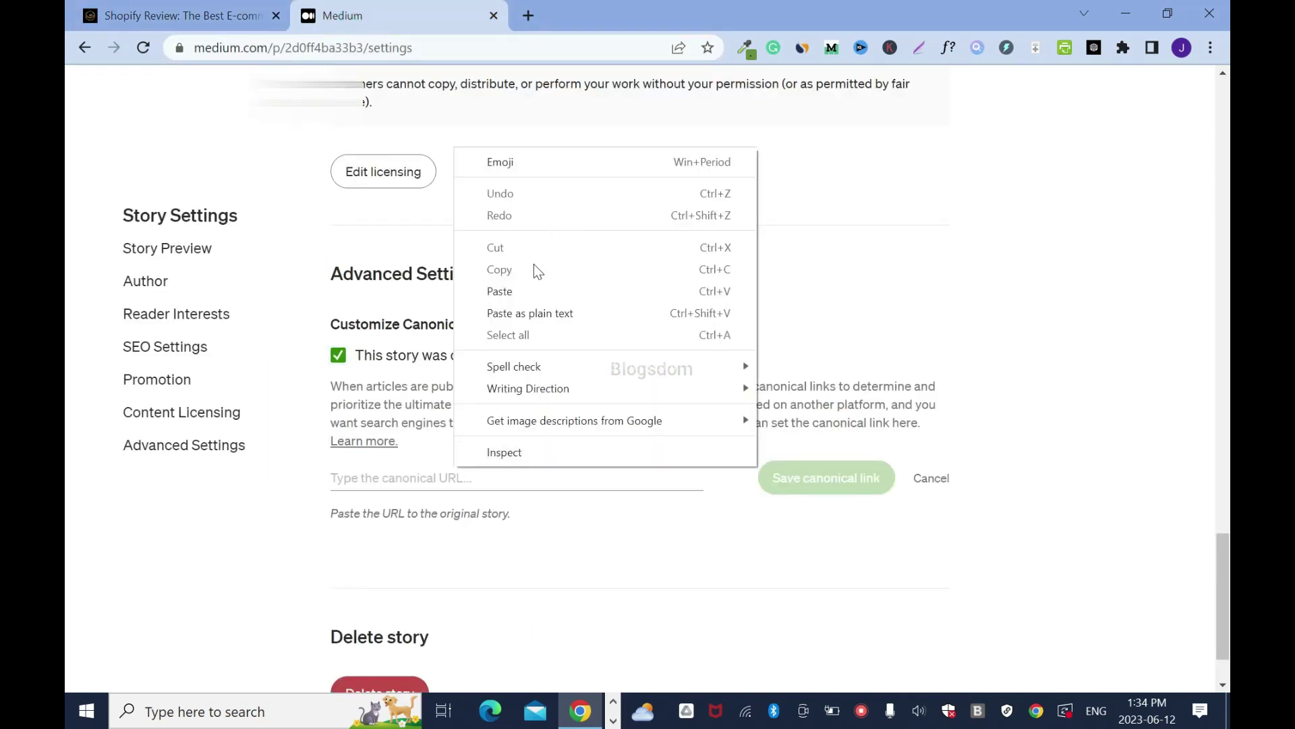
left_click(500, 291)
left_click(824, 481)
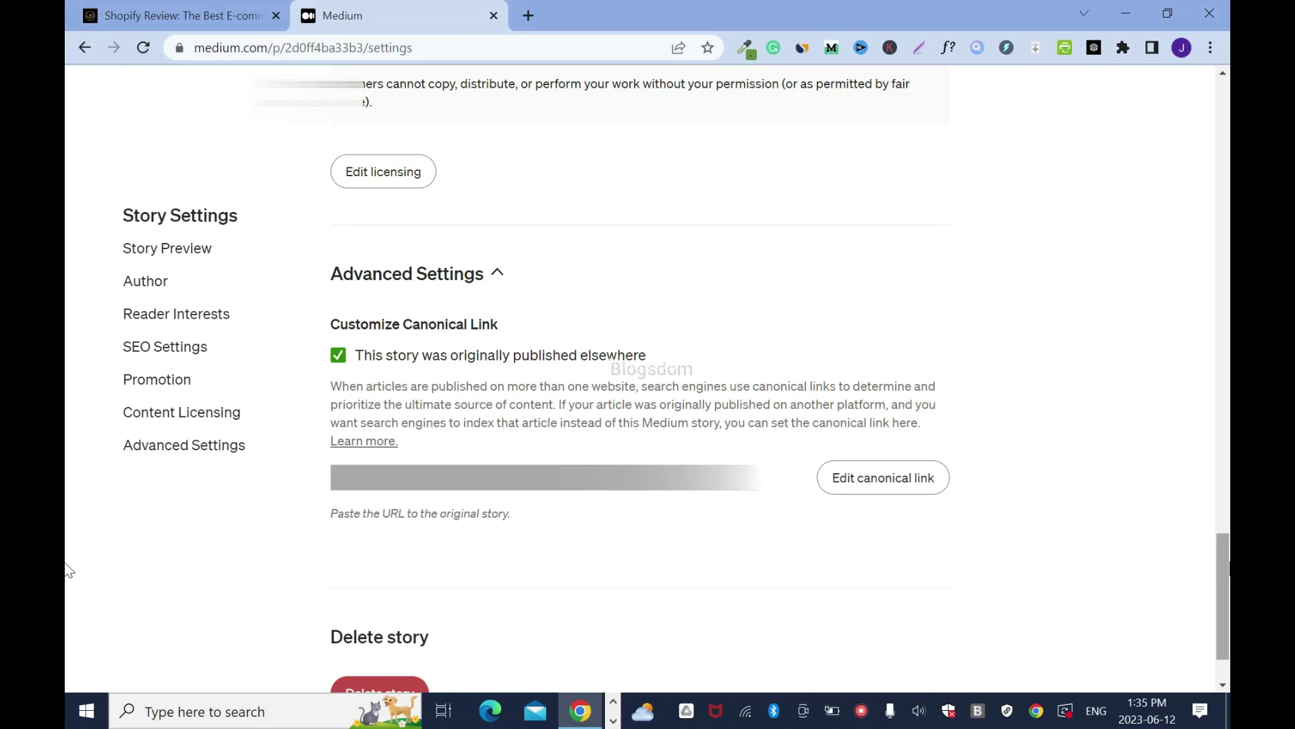
Step: Reopen the story via ••• > Edit story and add a new 'Originally published on' line at the end
scroll(70, 570, "up", 15)
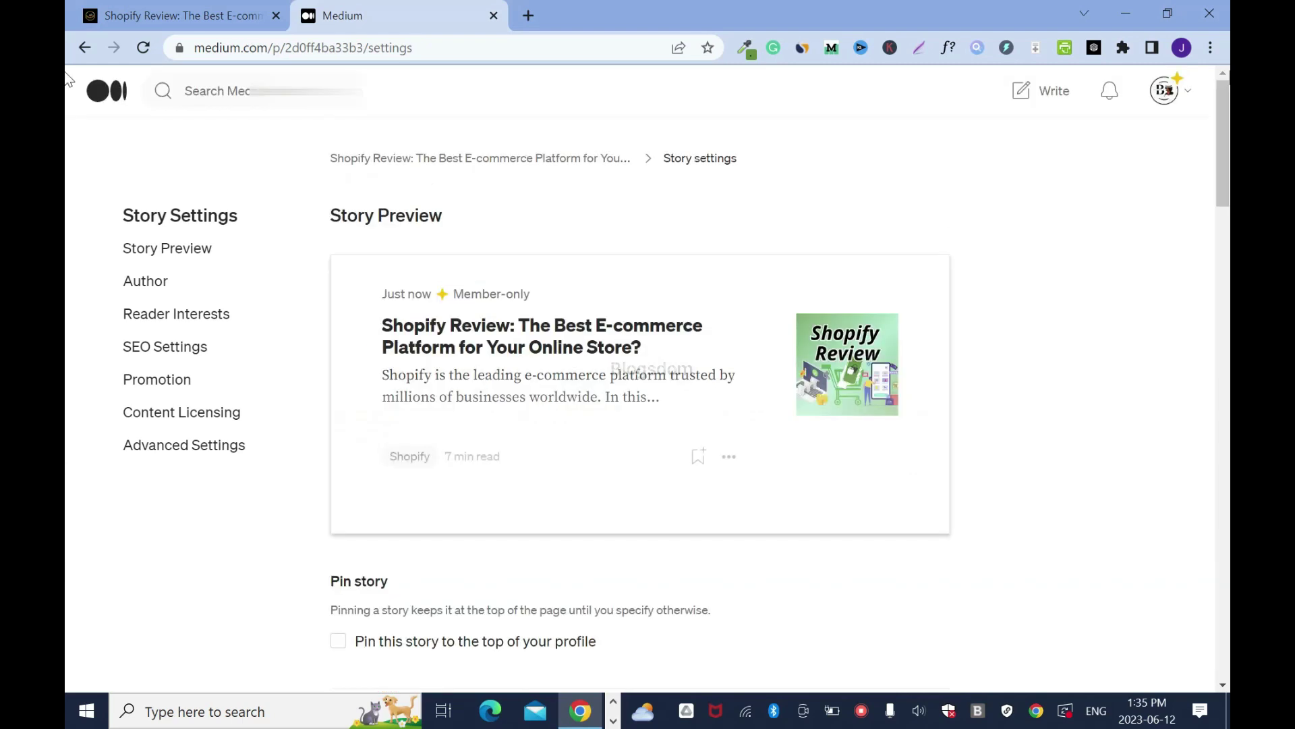
left_click(523, 340)
left_click(934, 458)
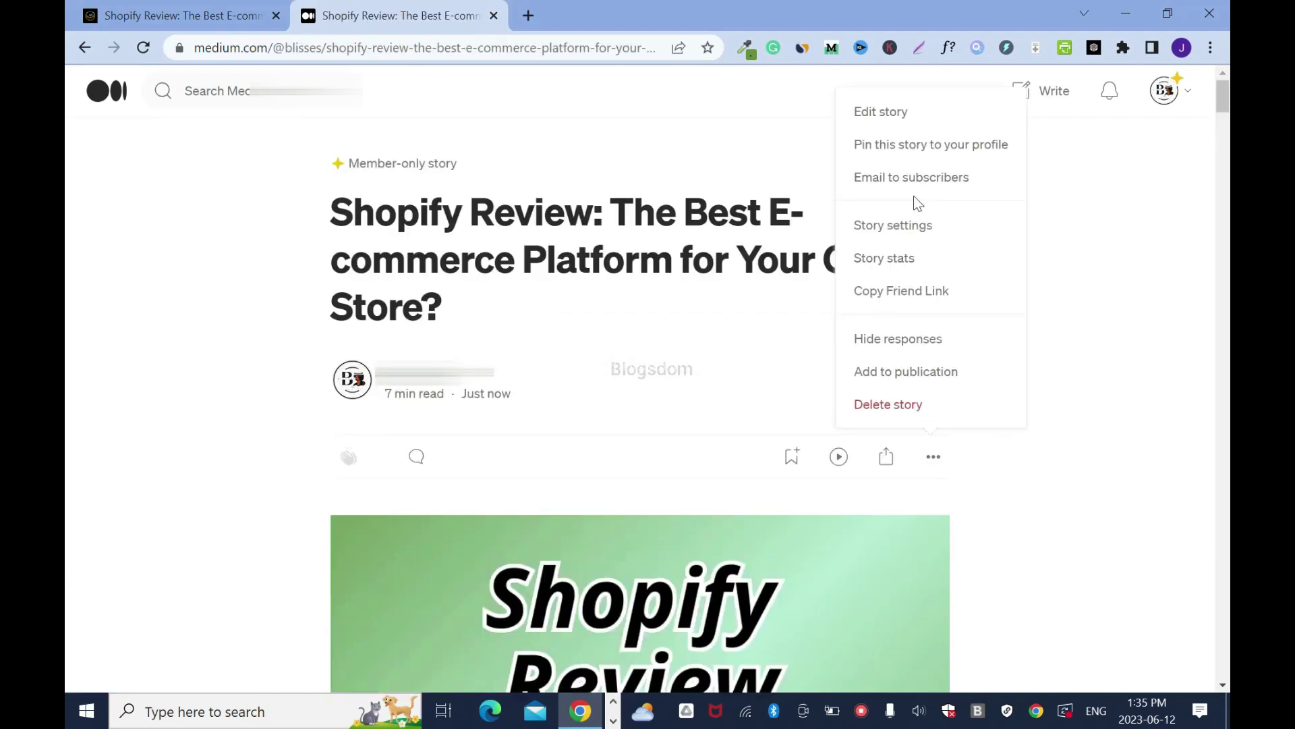
left_click(908, 114)
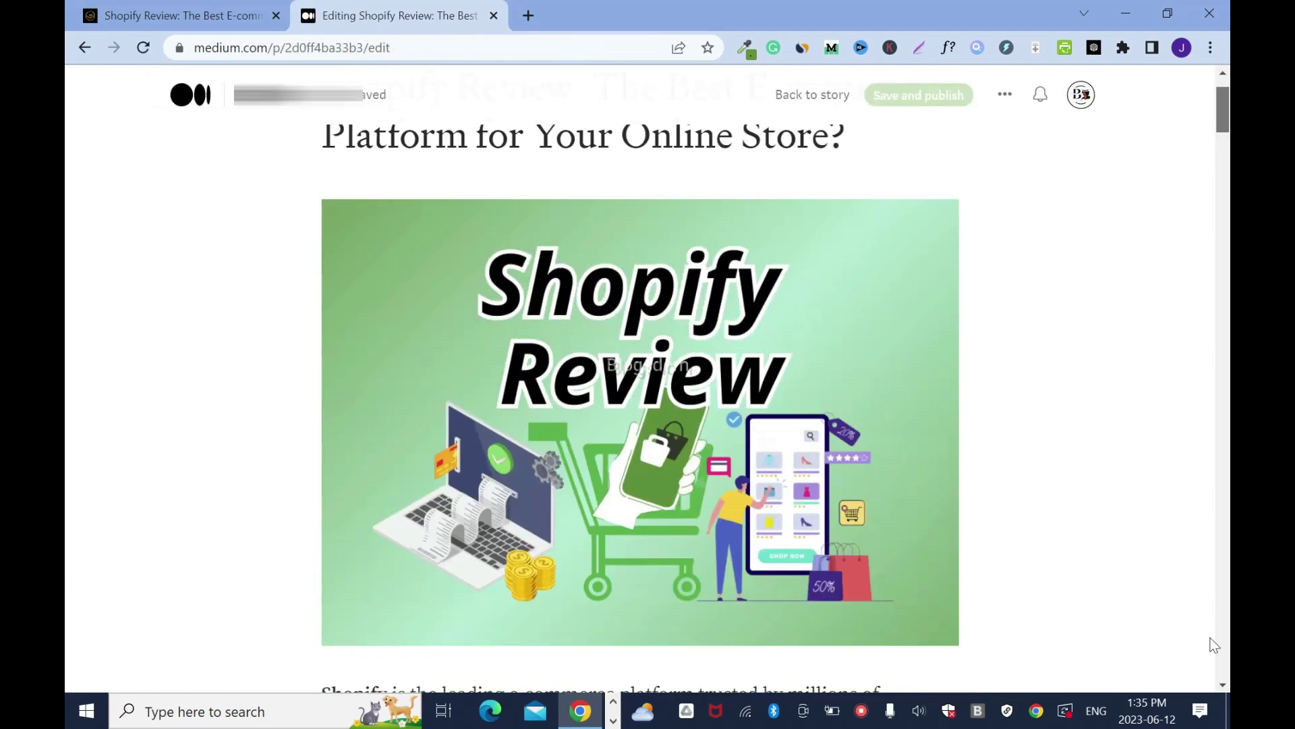
scroll(1208, 641, "down", 20)
key("ctrl+End")
key("Return")
type("Originally published on")
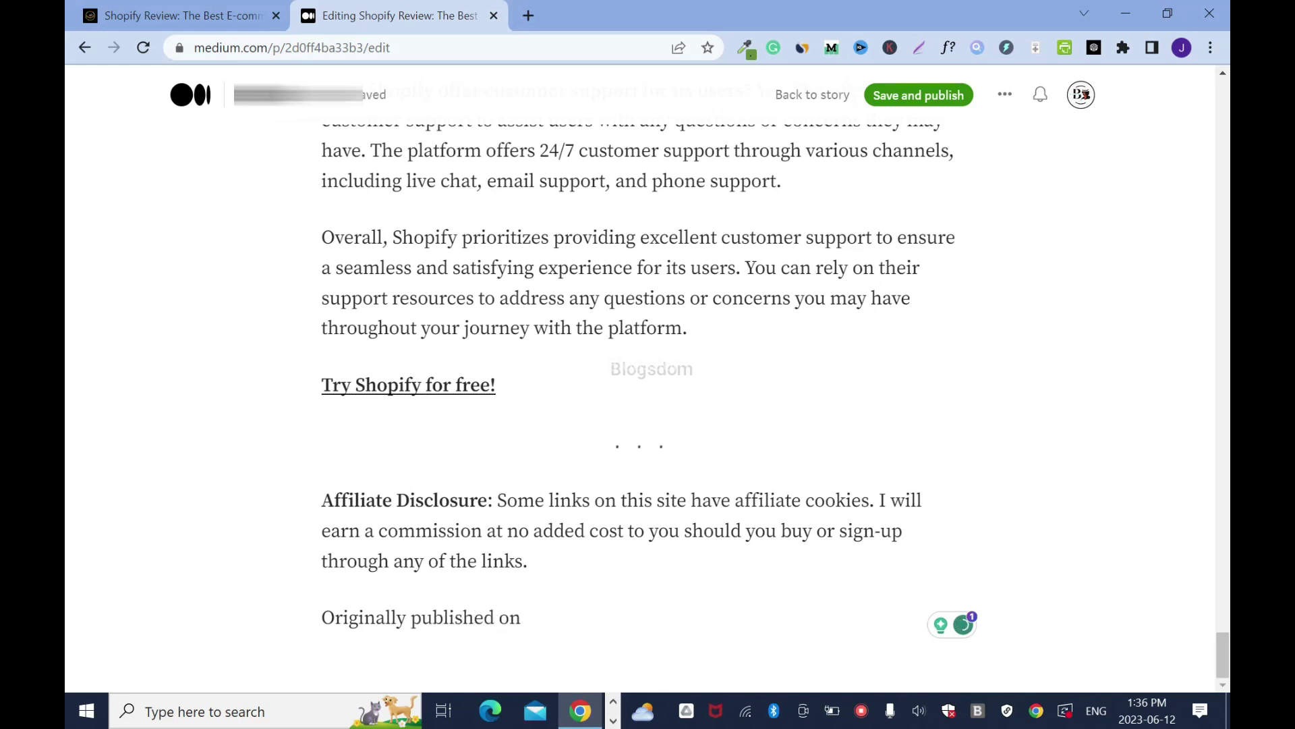
left_click(181, 16)
left_click(375, 50)
left_click(375, 51)
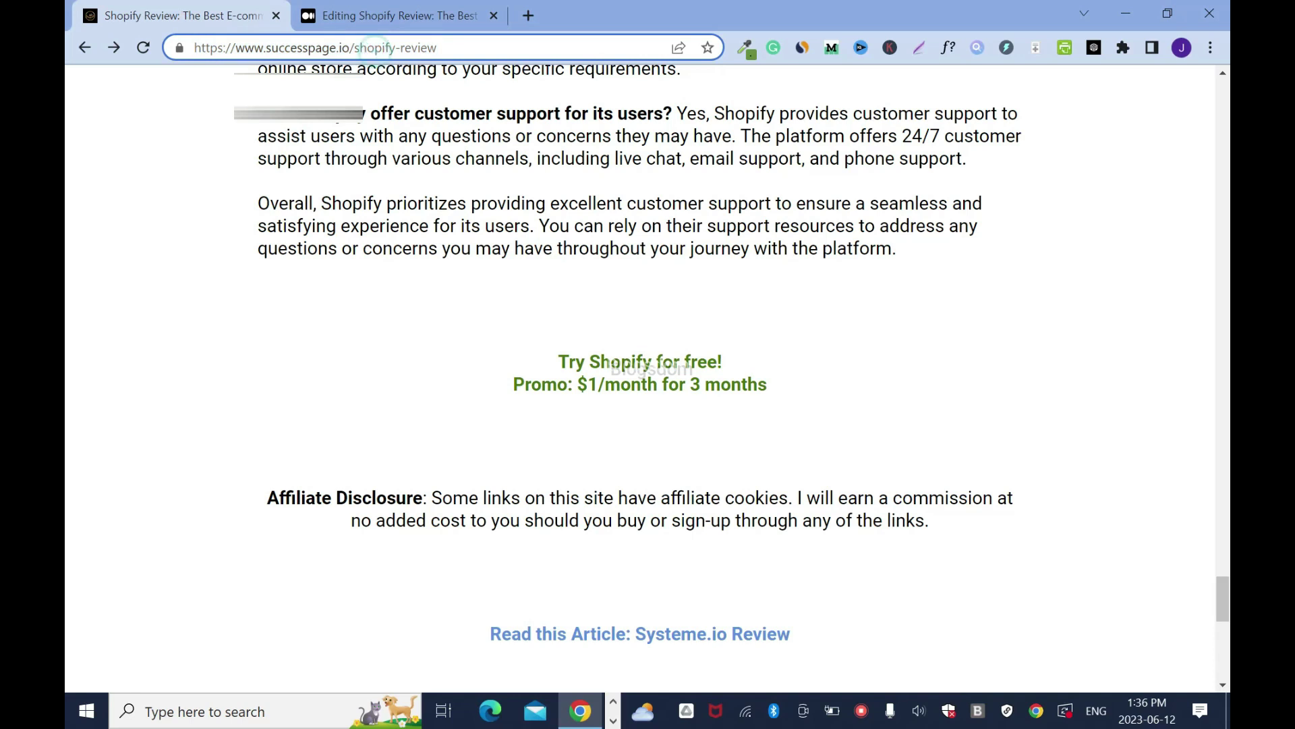
left_click_drag(352, 48, 194, 47)
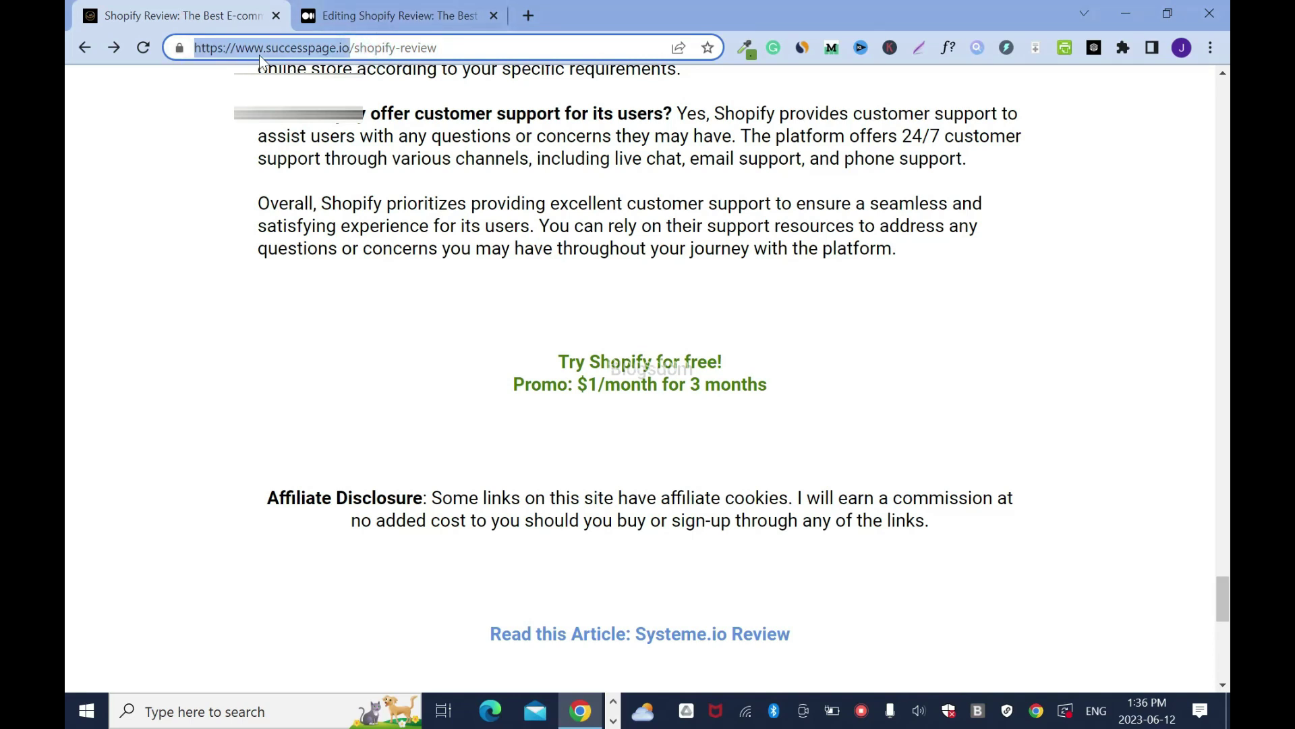
left_click(388, 10)
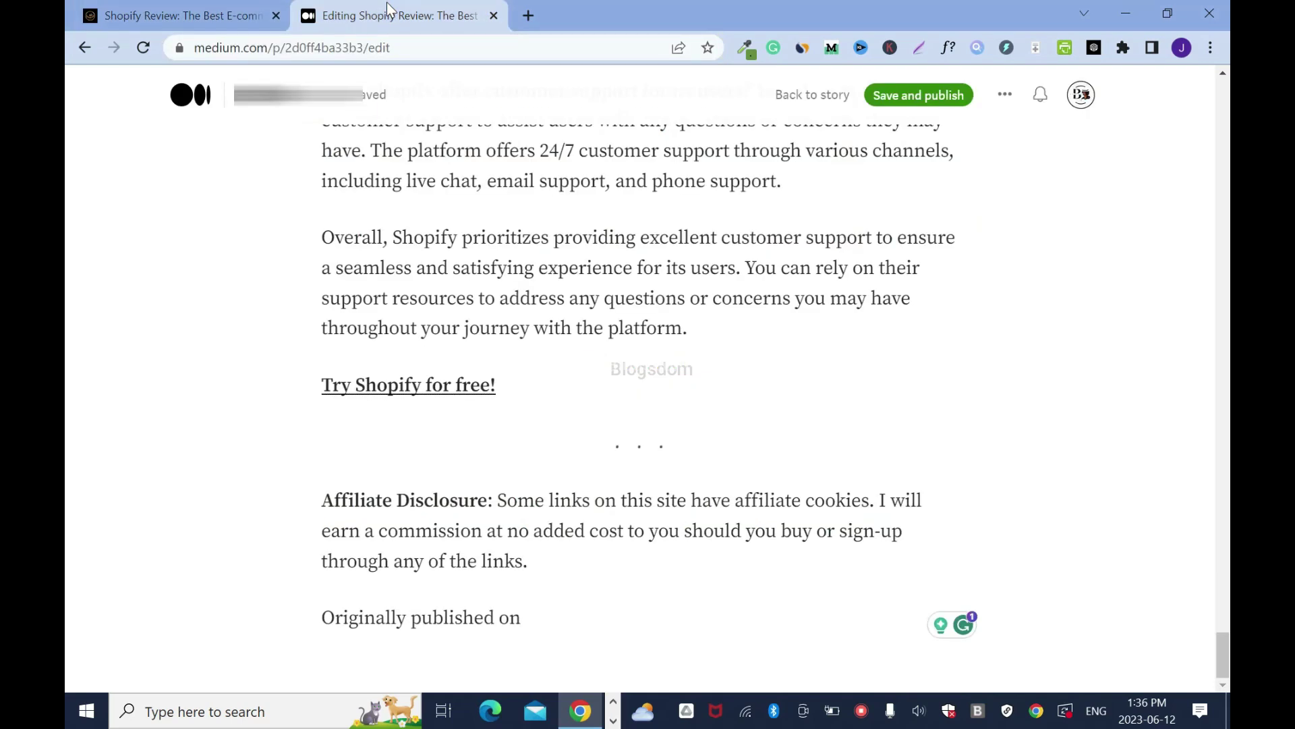
key("ctrl+v")
key("BackSpace")
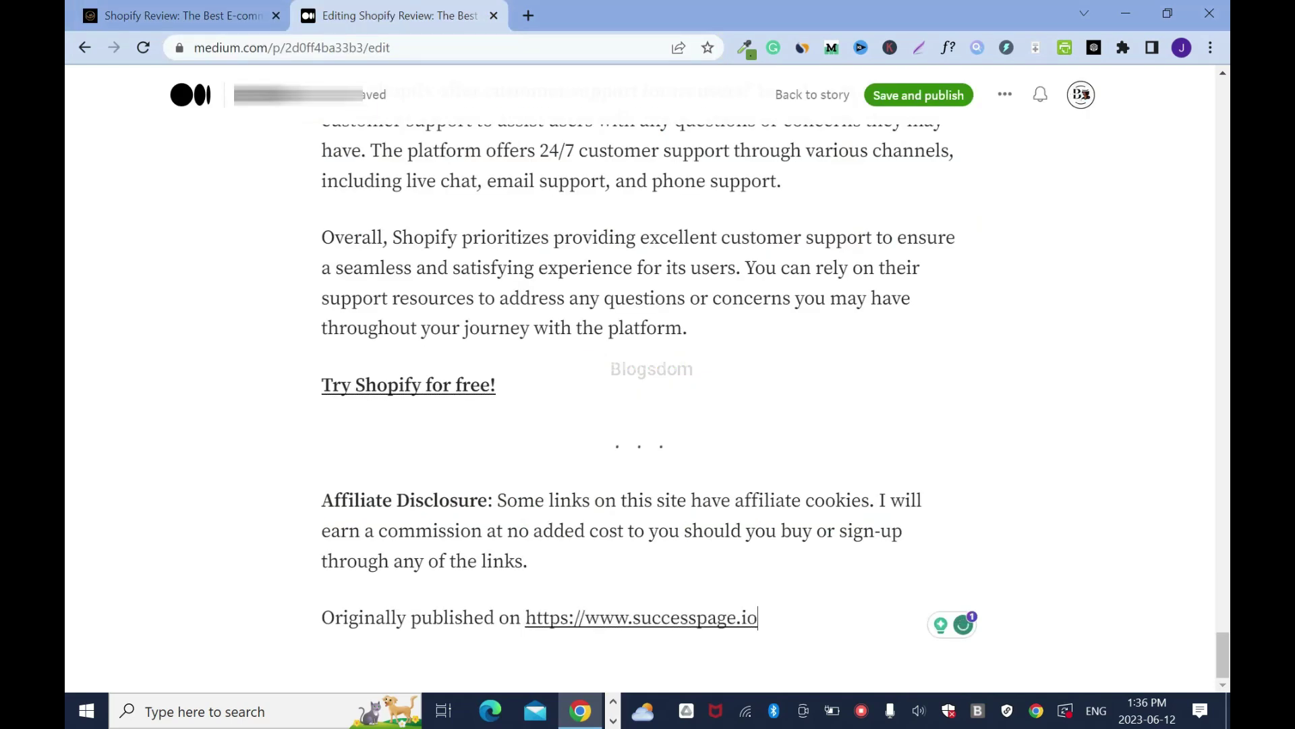
left_click(915, 96)
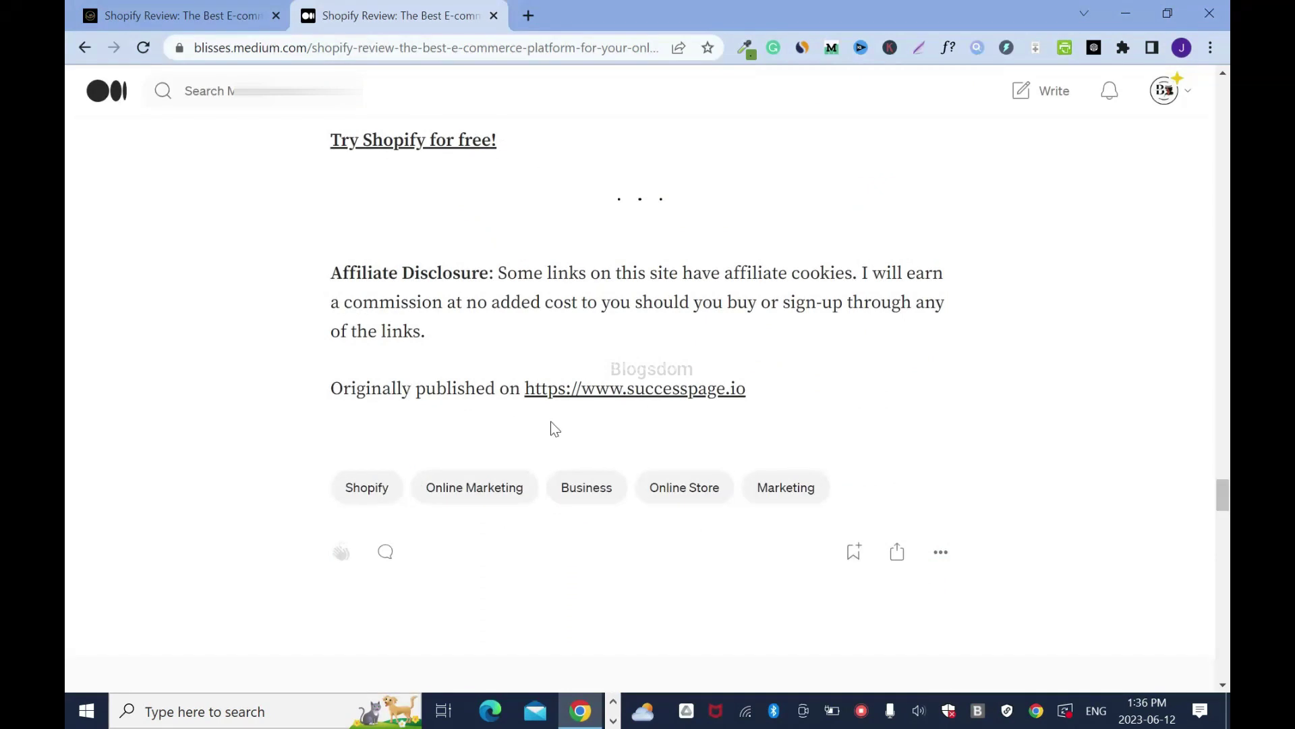